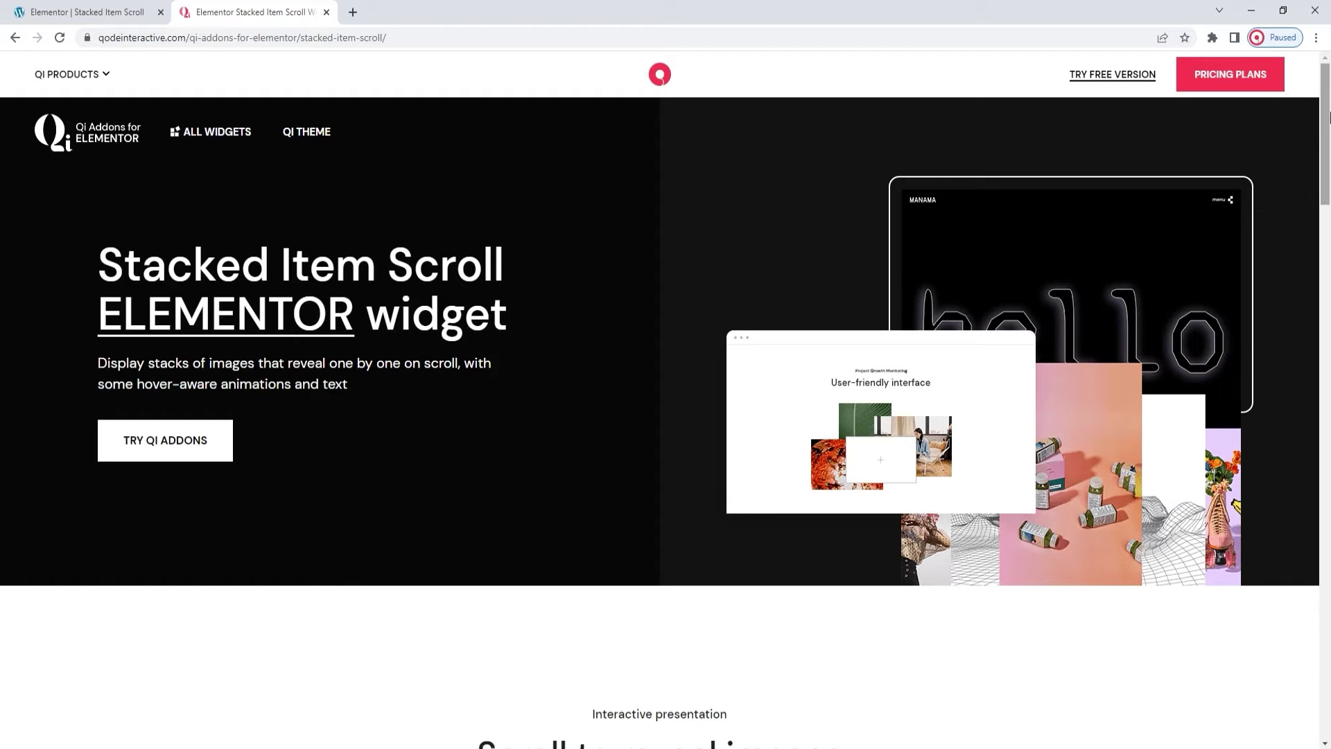
- Review the Stacked Item Scroll widget page and open its live Manama demo
{"action": "left_click_drag", "start_coordinate": [1329, 118], "coordinate": [1329, 239]}
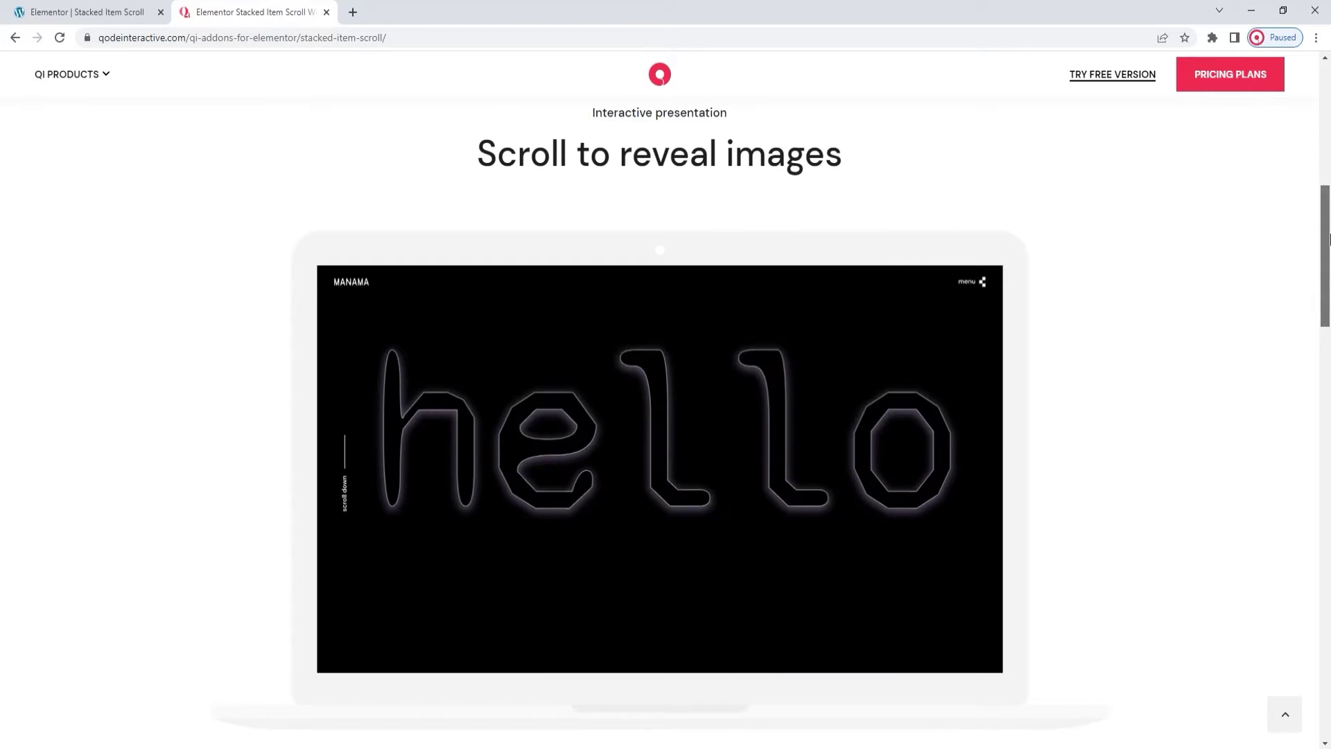
{"action": "left_click_drag", "start_coordinate": [1328, 239], "coordinate": [1328, 416]}
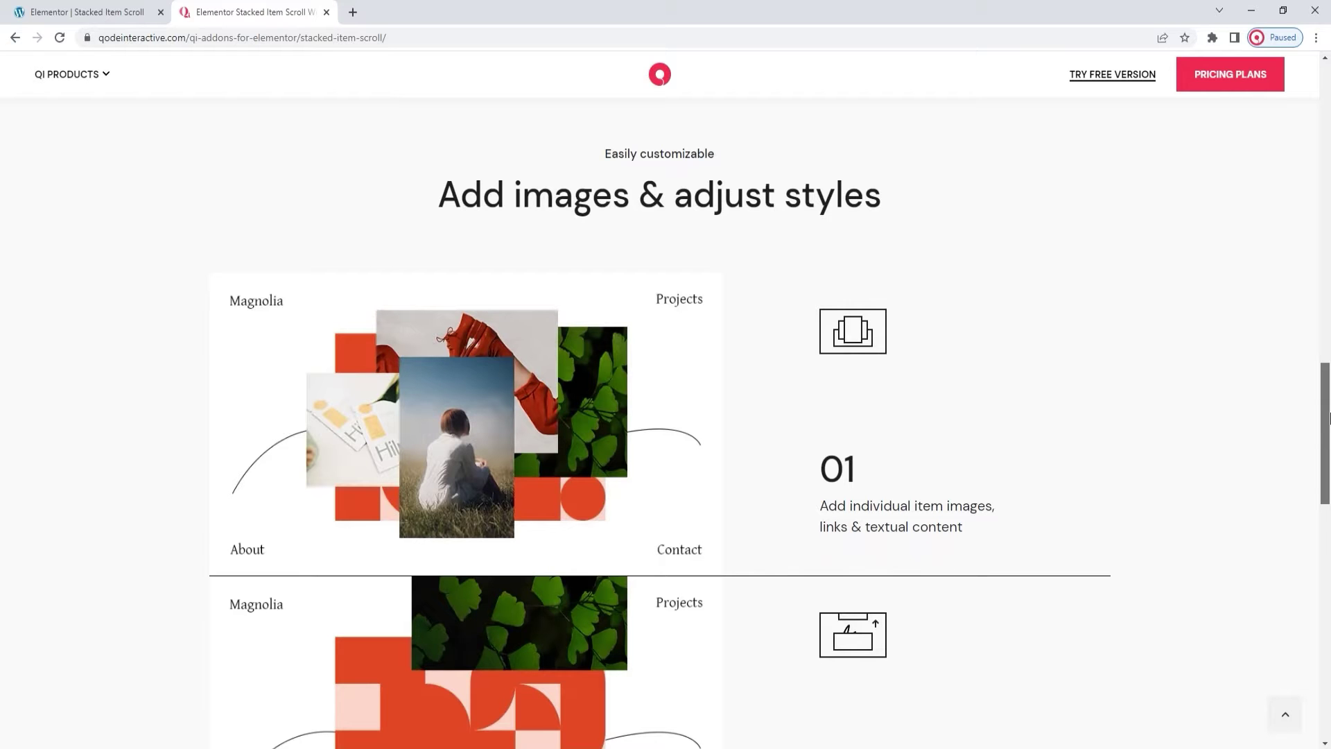
{"action": "left_click_drag", "start_coordinate": [1329, 418], "coordinate": [1329, 269]}
{"action": "left_click", "coordinate": [738, 637]}
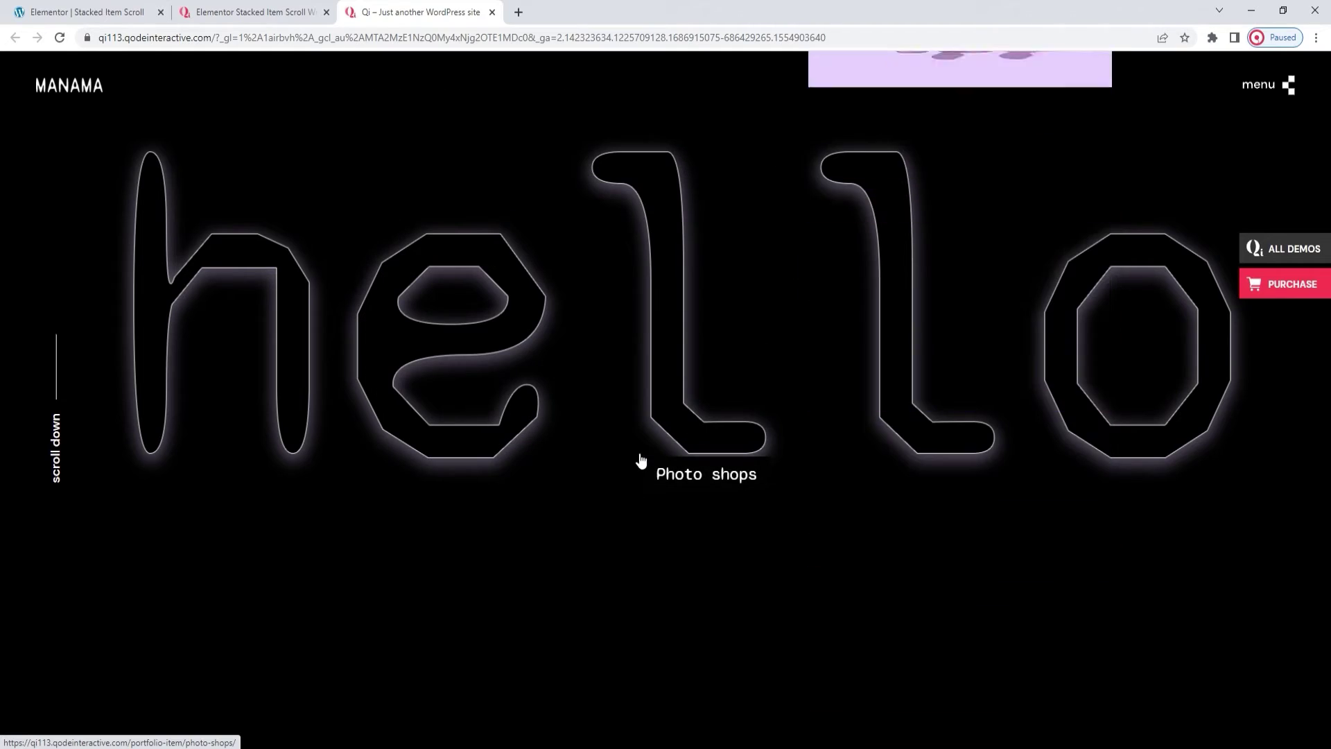
- Examine how the demo's stacked images and closing text reveal on scroll, including the images' captions
{"action": "scroll", "coordinate": [640, 461], "scroll_direction": "down", "scroll_amount": 3}
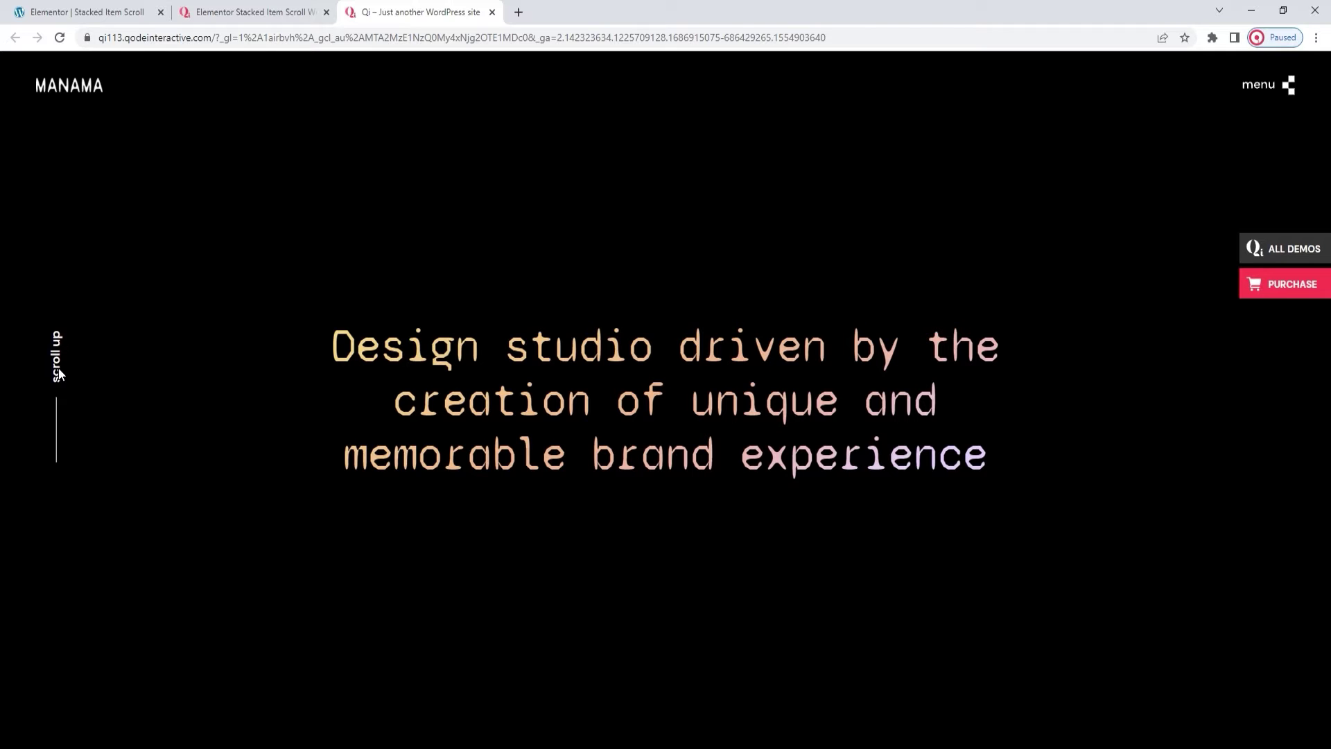
{"action": "scroll", "coordinate": [717, 415], "scroll_direction": "down", "scroll_amount": 3}
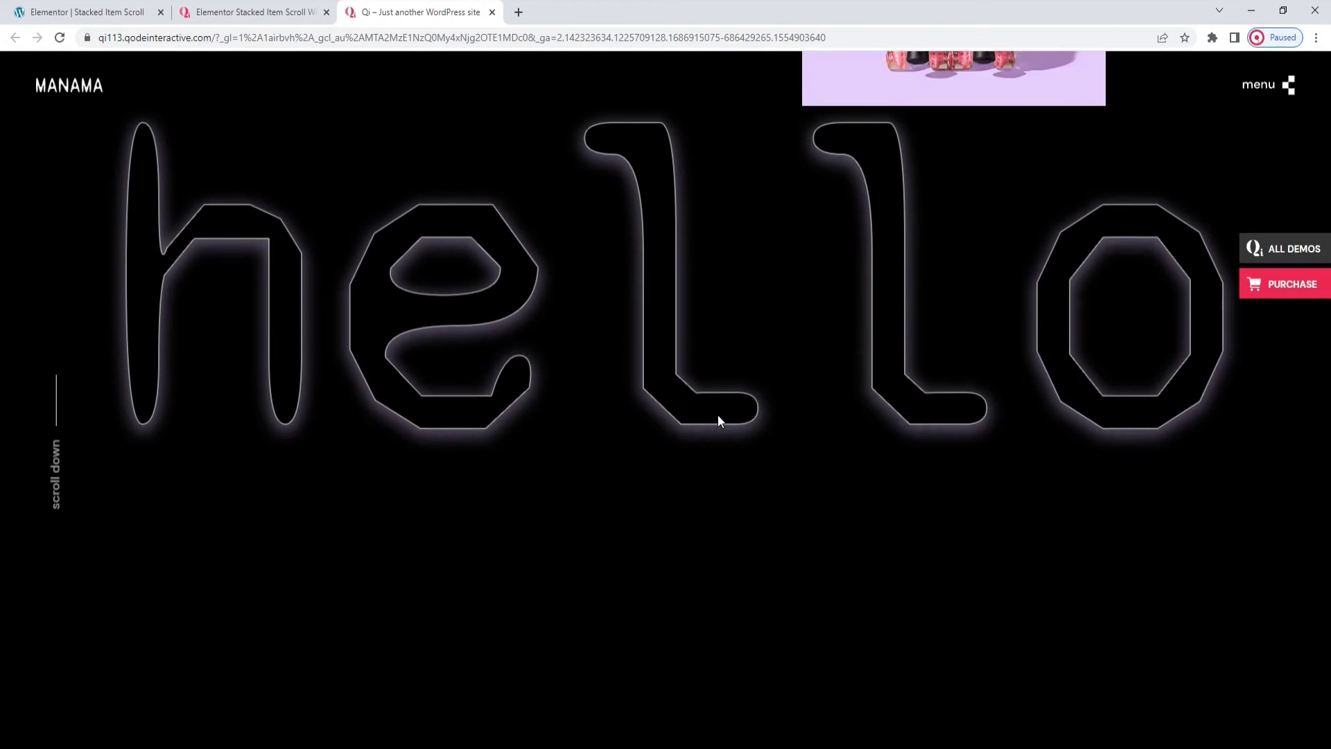
{"action": "scroll", "coordinate": [719, 415], "scroll_direction": "down", "scroll_amount": 5}
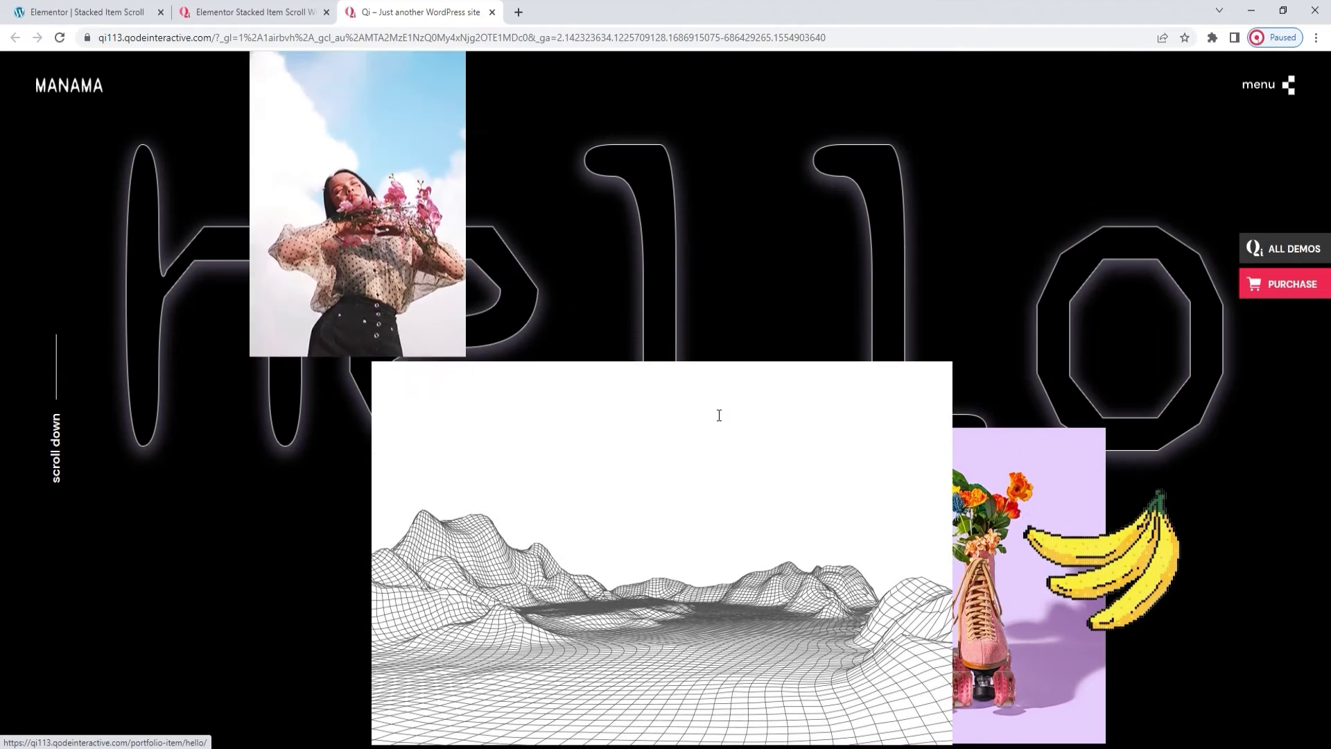
{"action": "scroll", "coordinate": [719, 415], "scroll_direction": "down", "scroll_amount": 2}
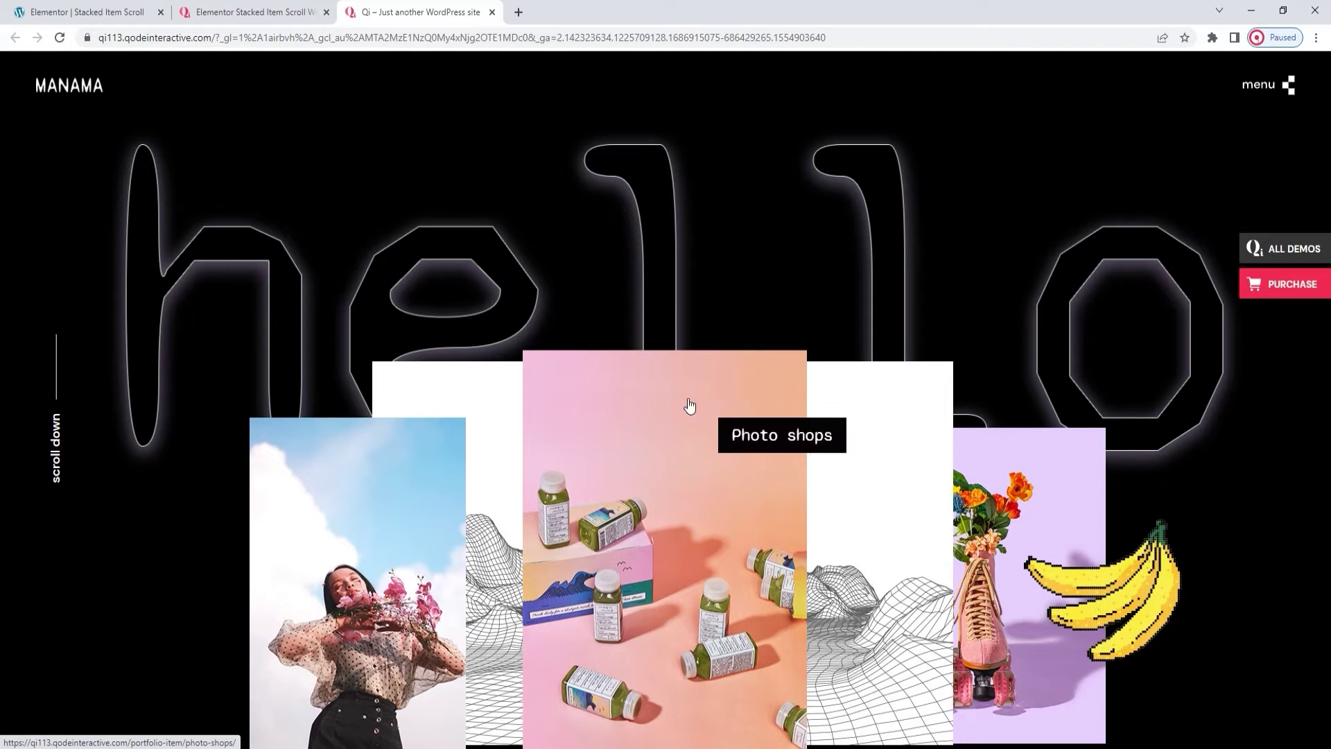
- Return to the Elementor editor, find the Stacked Item Scroll widget and add it to the empty page
{"action": "left_click", "coordinate": [151, 11]}
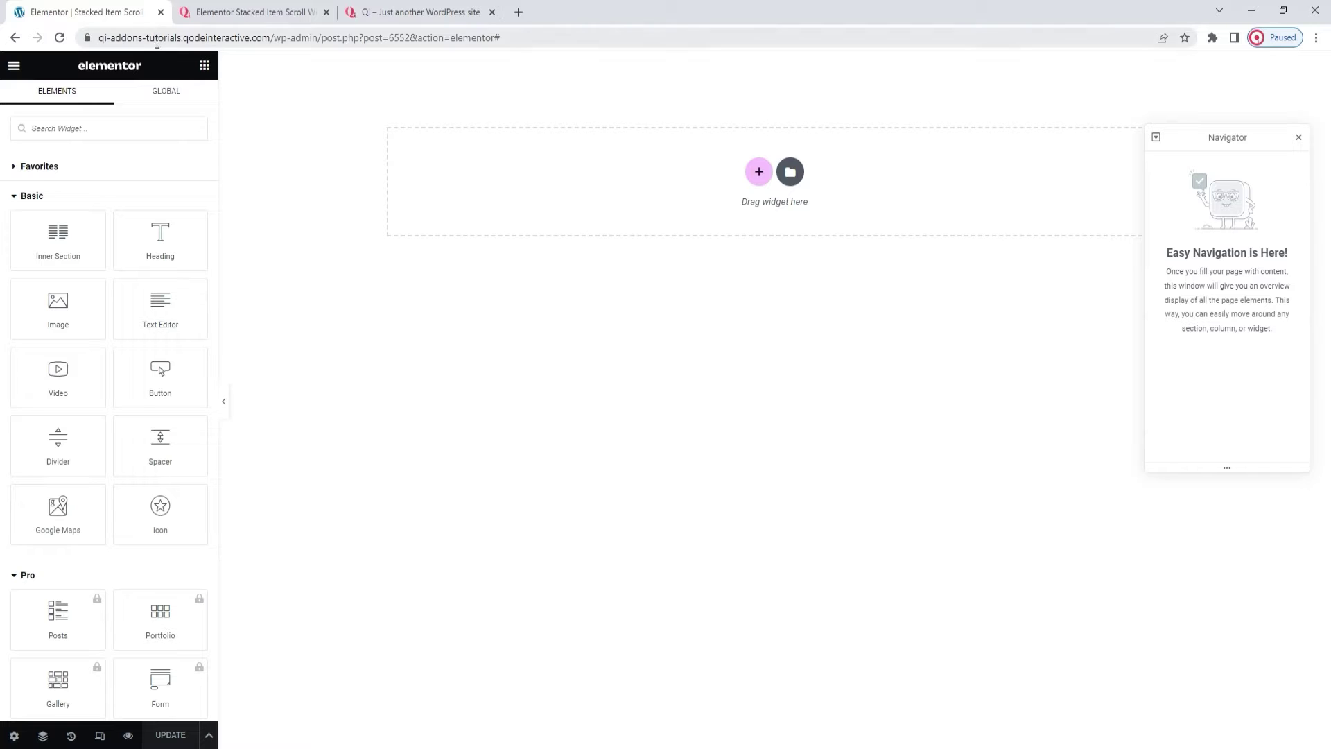
{"action": "left_click", "coordinate": [119, 128]}
{"action": "type", "text": "stad"}
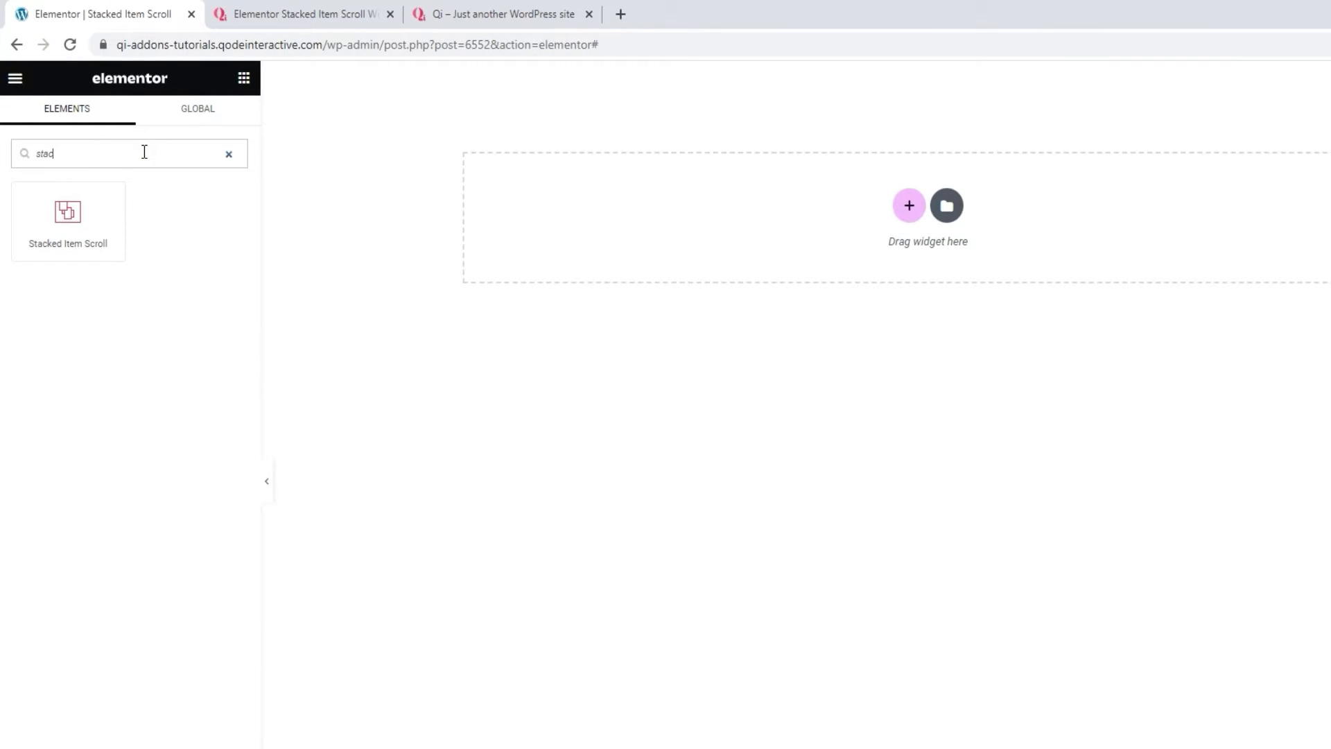
{"action": "left_click_drag", "start_coordinate": [107, 202], "coordinate": [811, 186]}
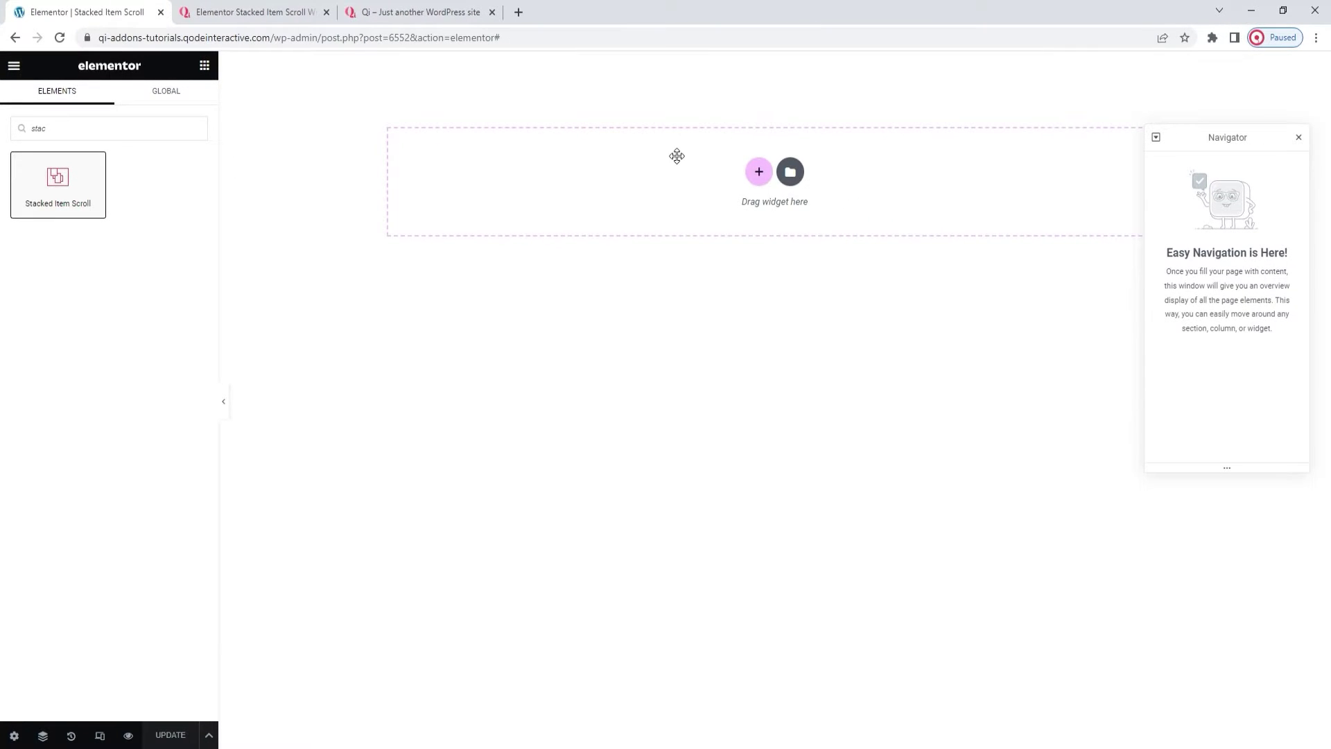
{"action": "left_click_drag", "start_coordinate": [677, 156], "coordinate": [677, 156]}
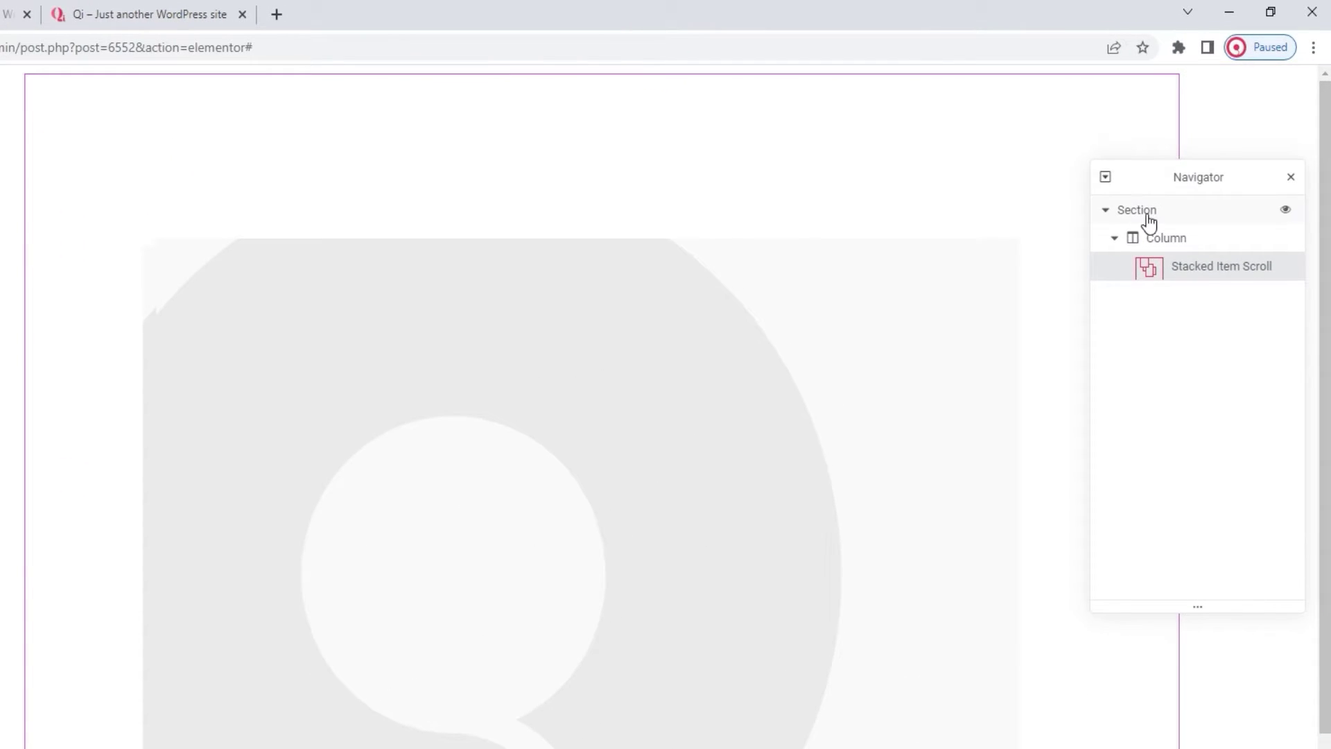
- Set the section's content width to Full Width and its columns gap to No Gap
{"action": "left_click", "coordinate": [1149, 221]}
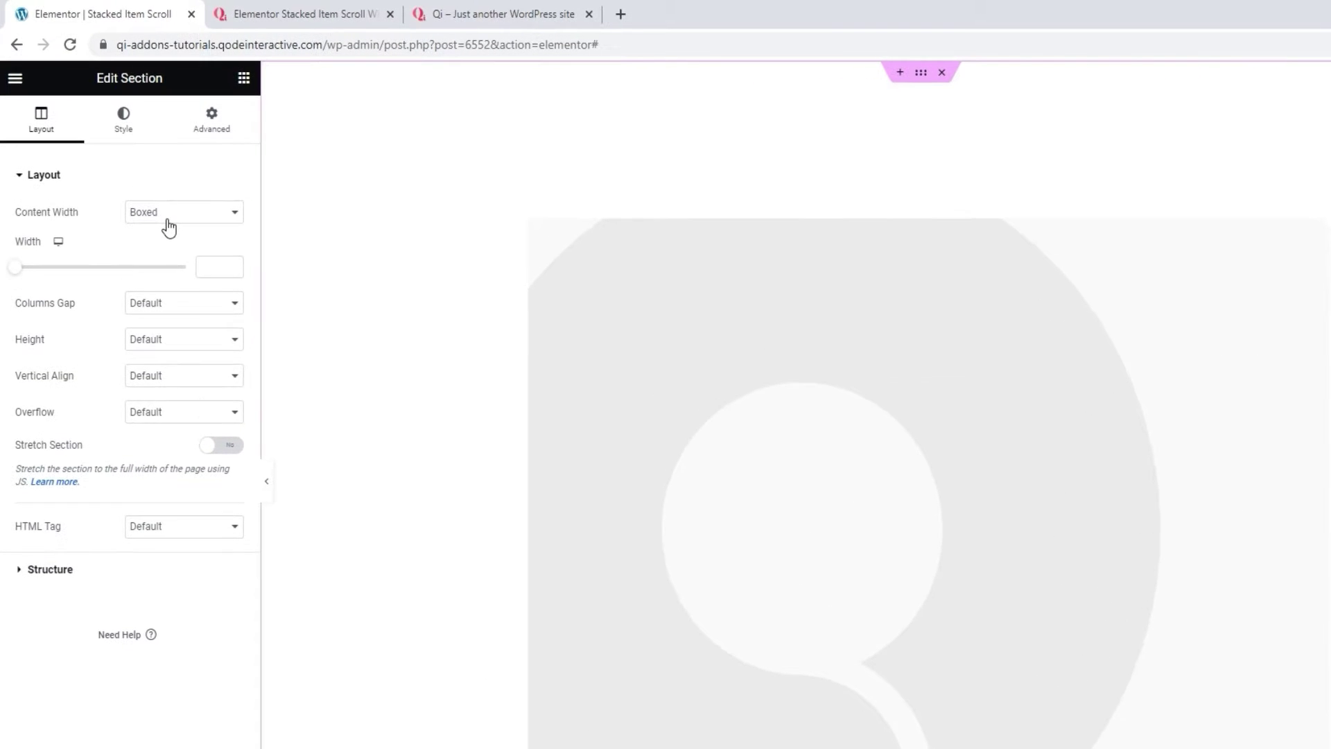
{"action": "left_click", "coordinate": [168, 227]}
{"action": "left_click", "coordinate": [165, 241]}
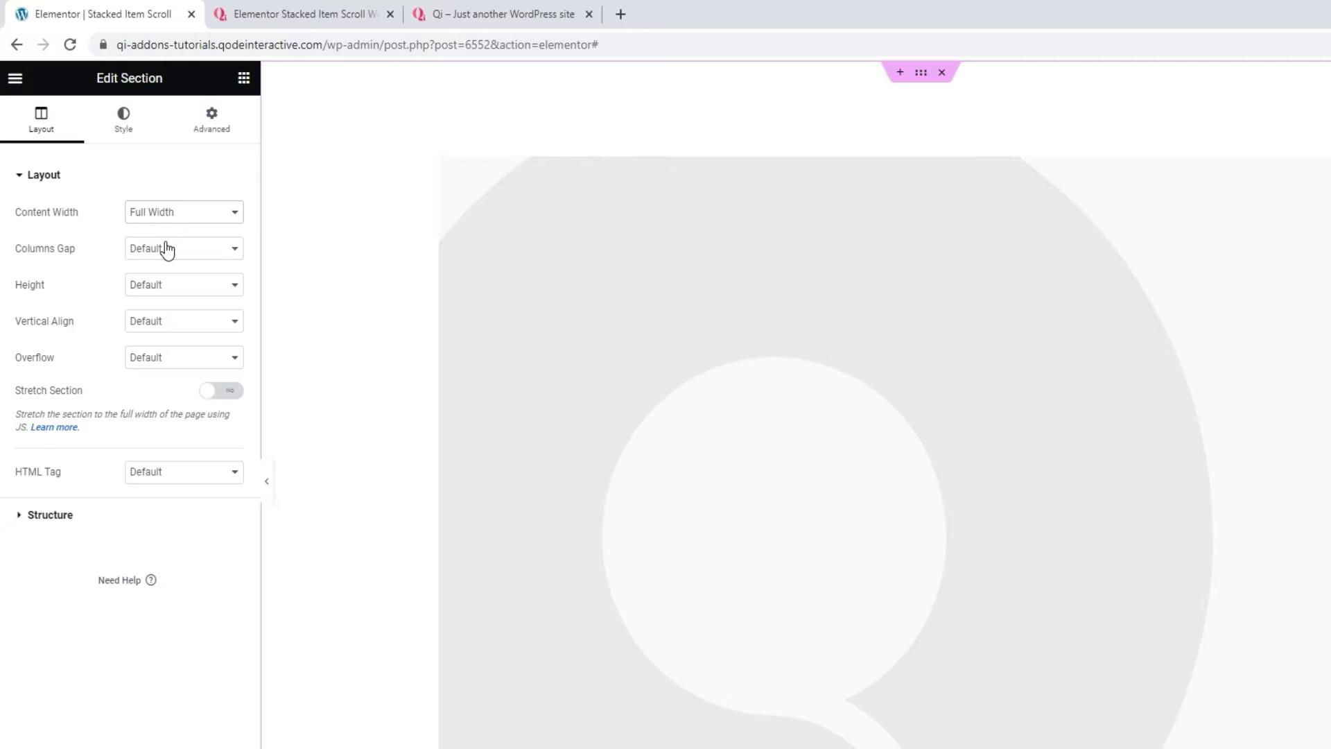
{"action": "left_click", "coordinate": [177, 249]}
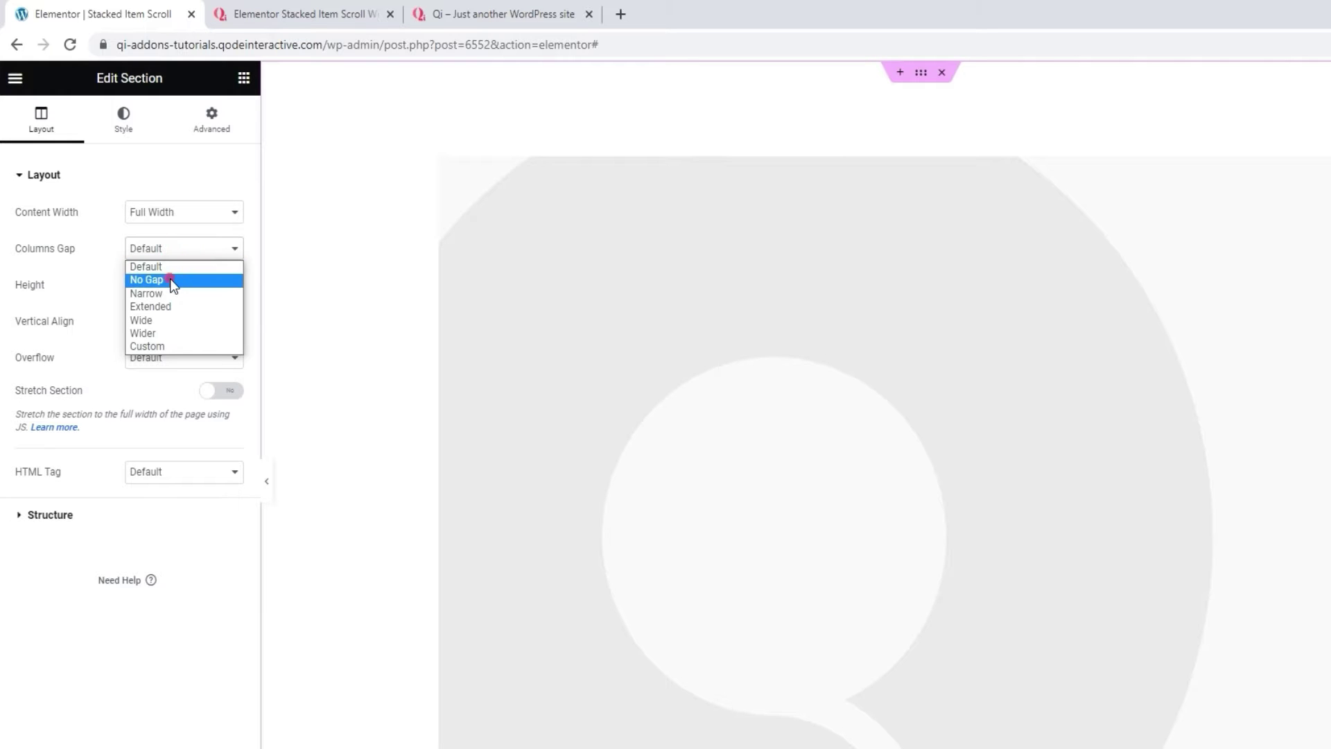
{"action": "left_click", "coordinate": [174, 280]}
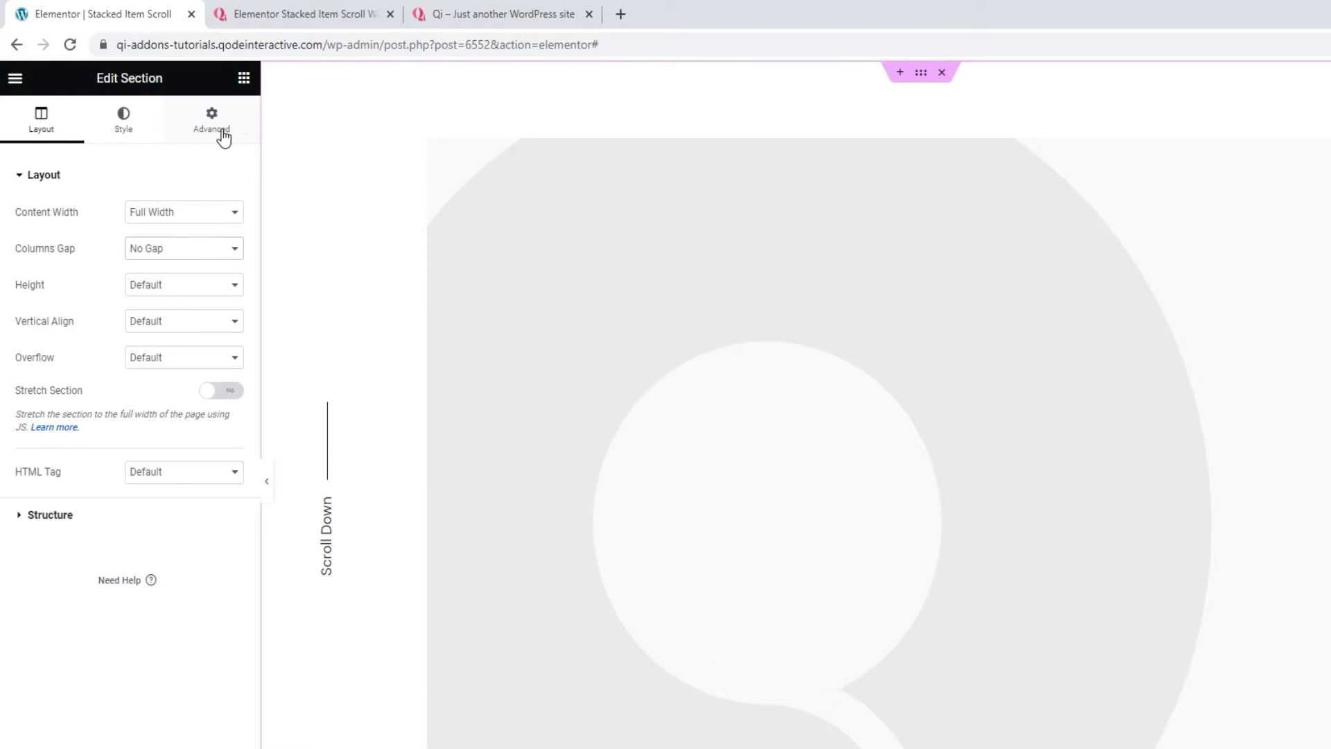
- Set the section's margin and padding to 0 px
{"action": "left_click", "coordinate": [224, 138]}
{"action": "left_click", "coordinate": [142, 231]}
{"action": "type", "text": "0"}
{"action": "left_click", "coordinate": [134, 292]}
{"action": "type", "text": "0"}
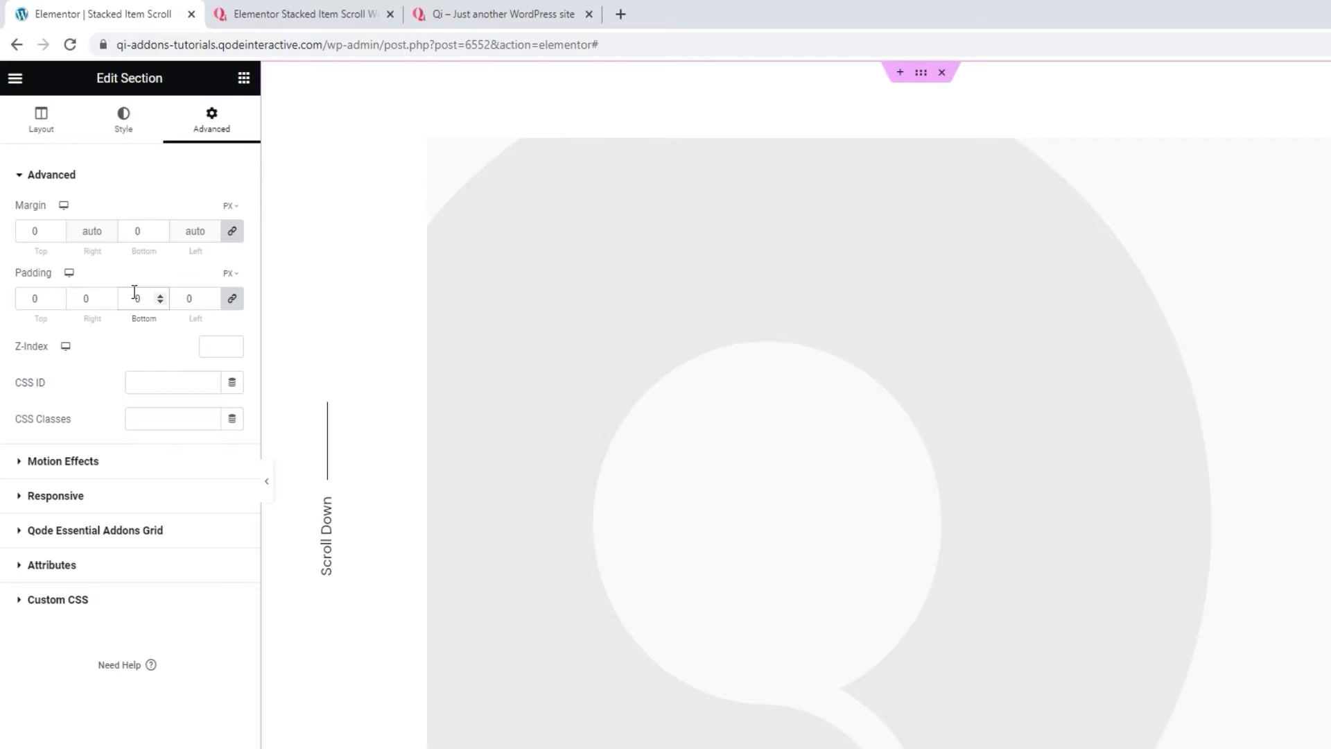
- Give the section a classic background in black, #000000
{"action": "left_click", "coordinate": [118, 129]}
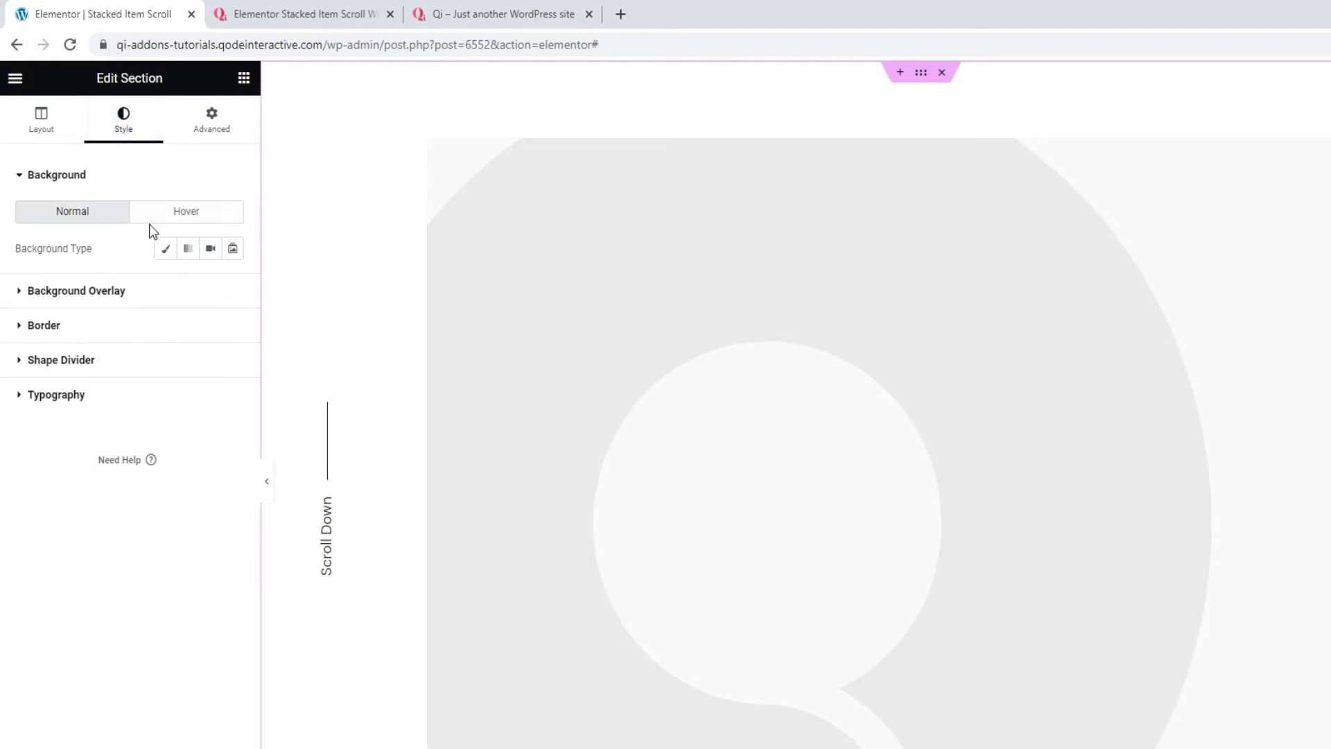
{"action": "left_click", "coordinate": [165, 256]}
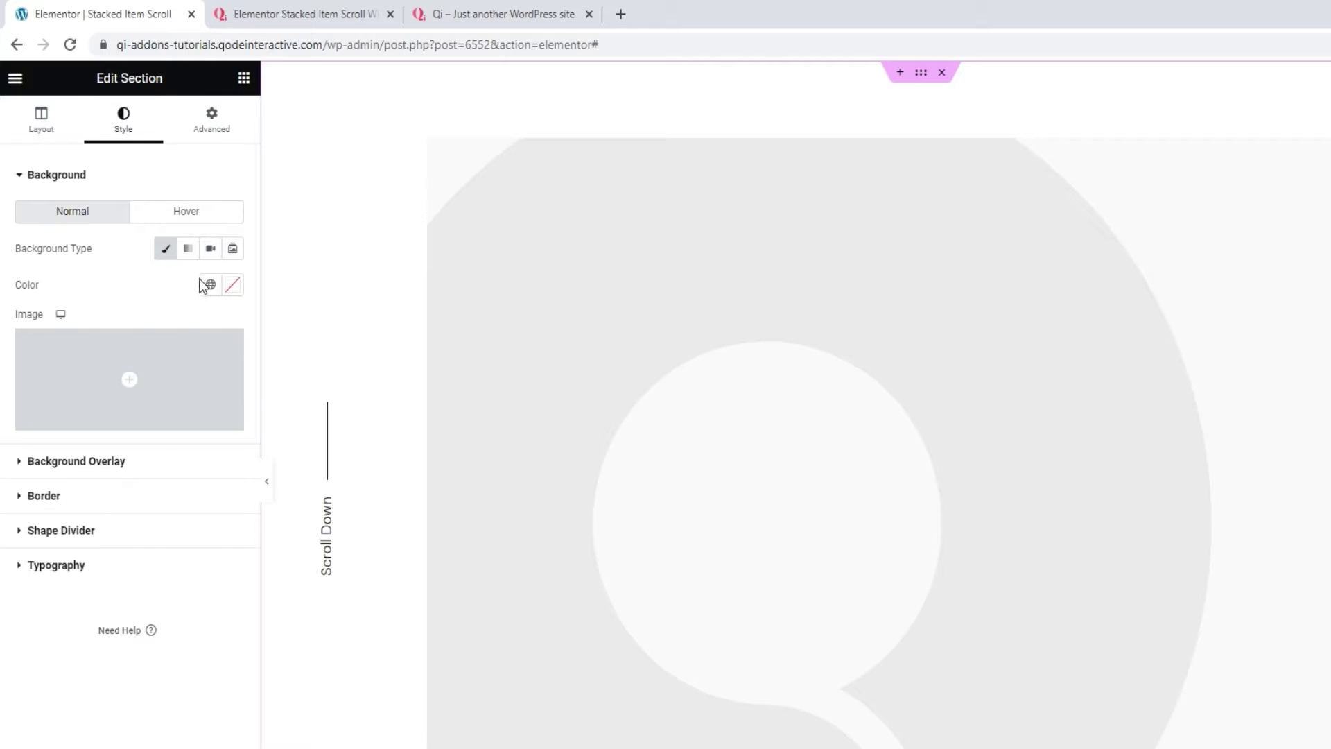
{"action": "left_click", "coordinate": [235, 292]}
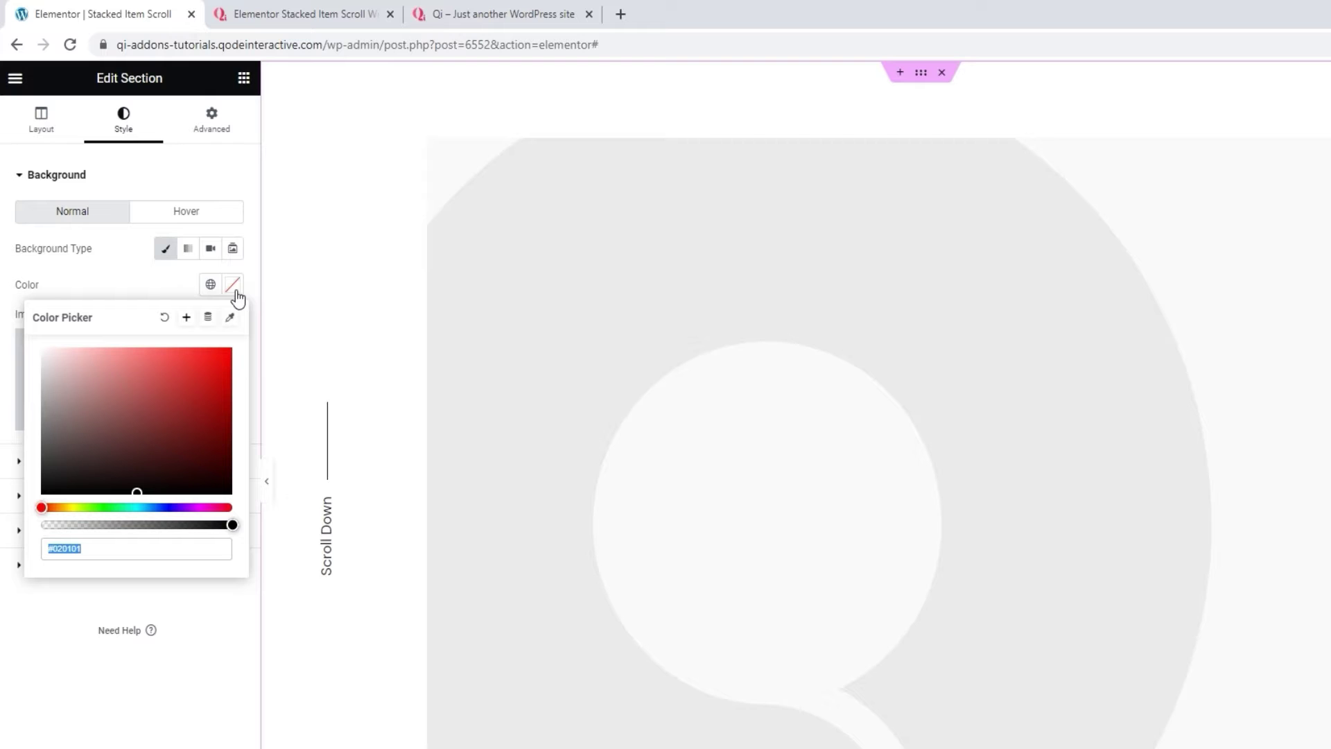
{"action": "left_click_drag", "start_coordinate": [84, 471], "coordinate": [31, 500]}
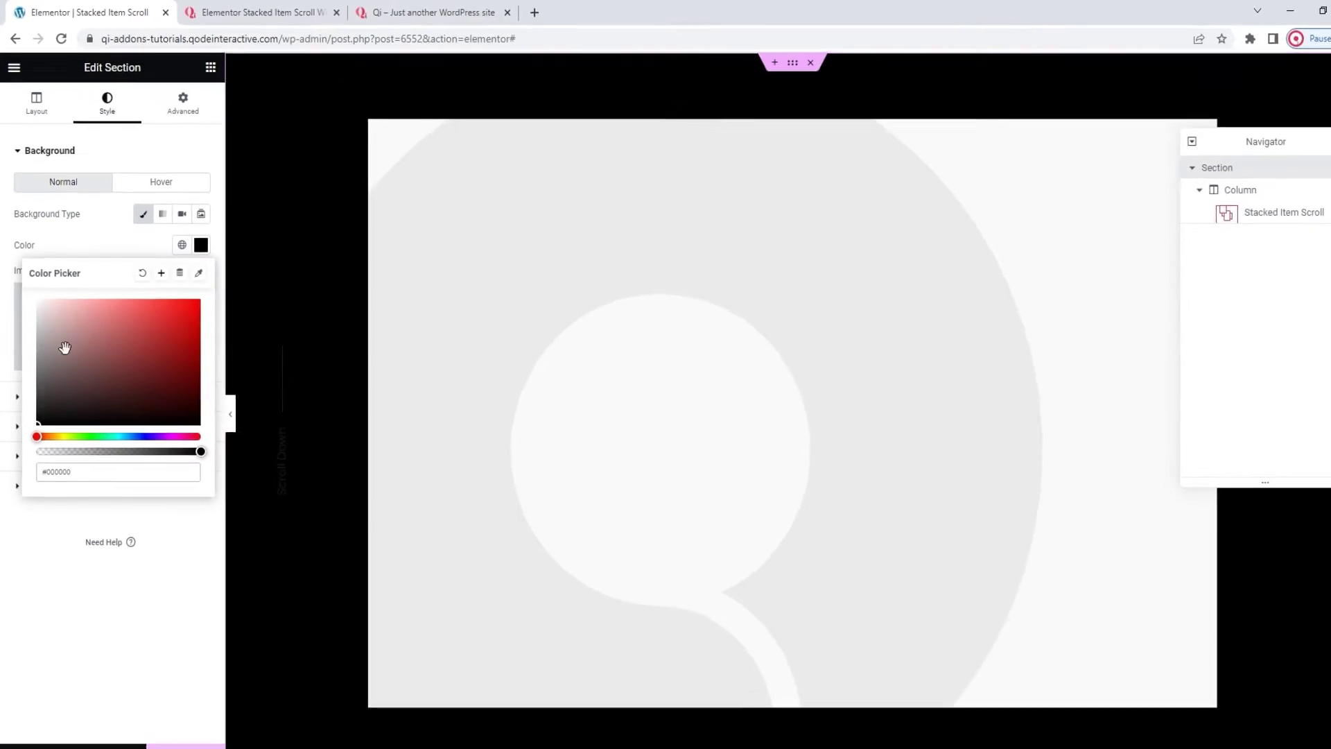
{"action": "left_click", "coordinate": [203, 248]}
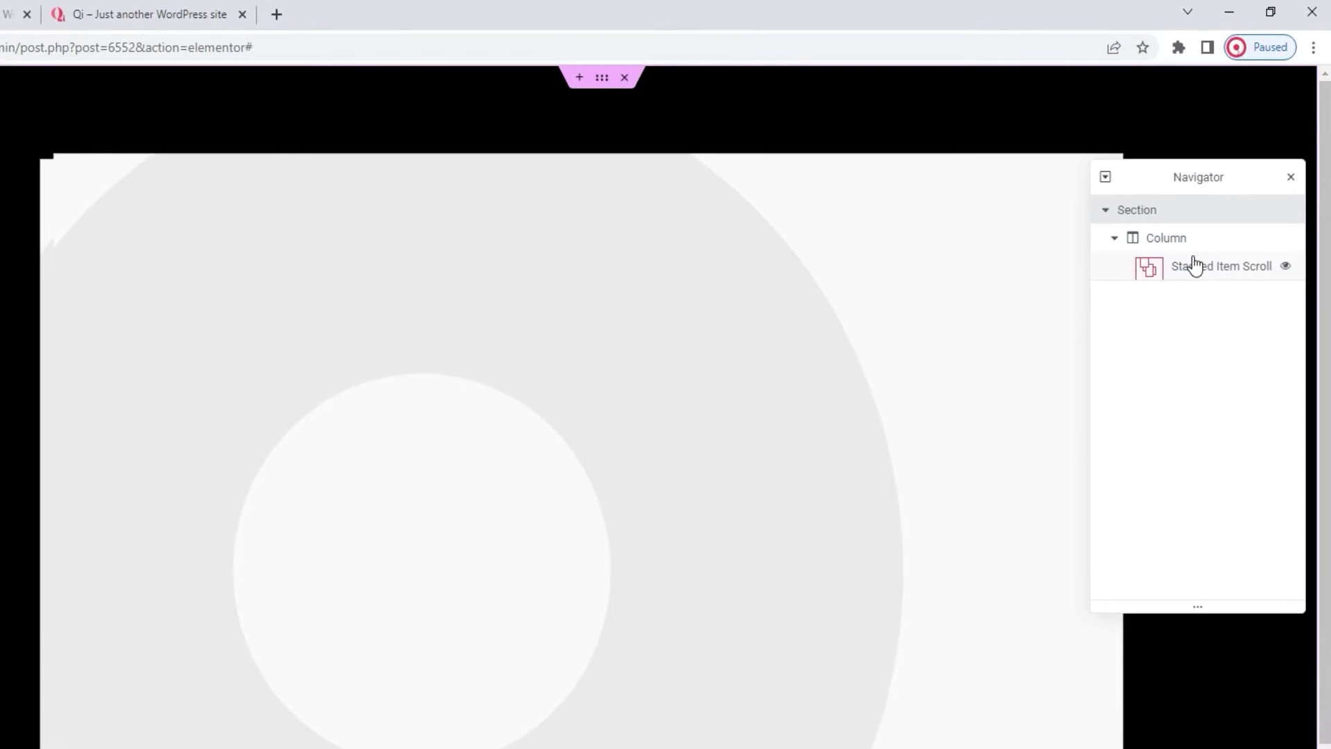
- Close the Navigator and set the Stacked Item Scroll widget's text to "Design studio driven by the creation of unique and memorable brand experience"
{"action": "left_click", "coordinate": [1194, 267]}
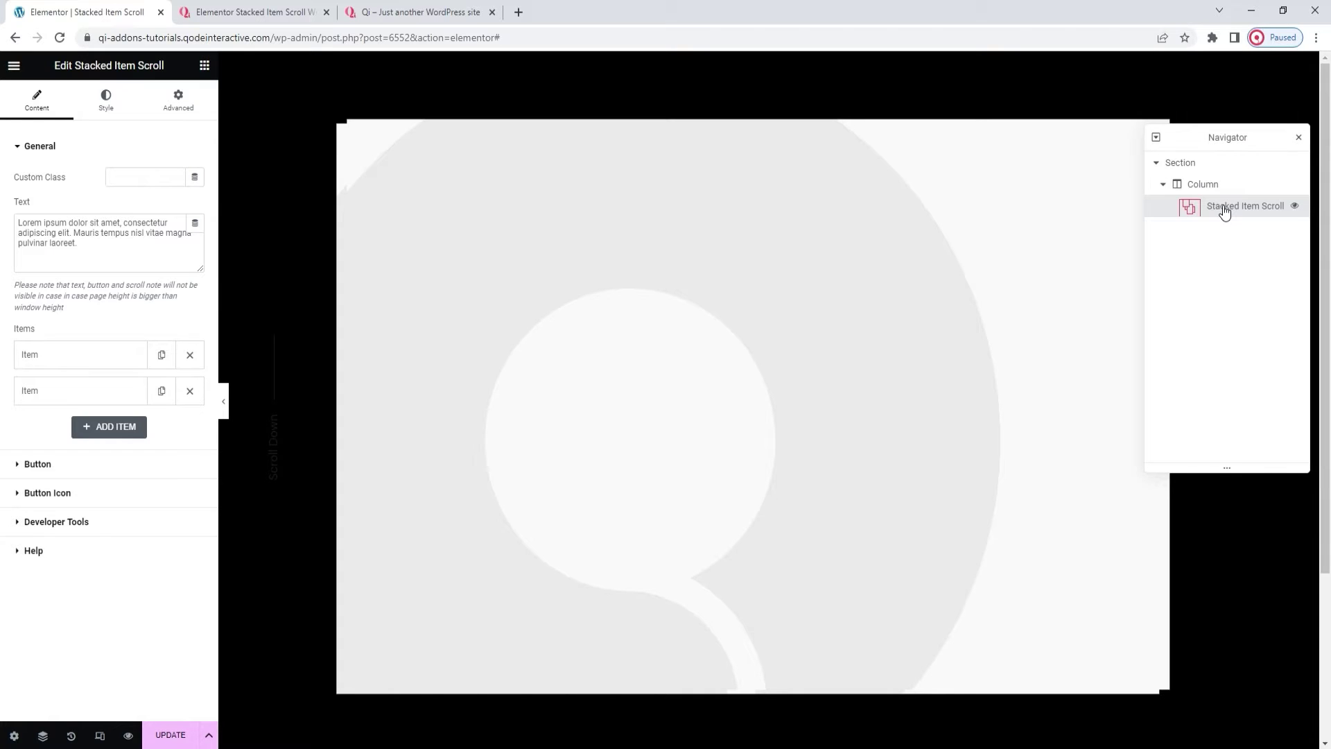
{"action": "left_click", "coordinate": [1299, 138]}
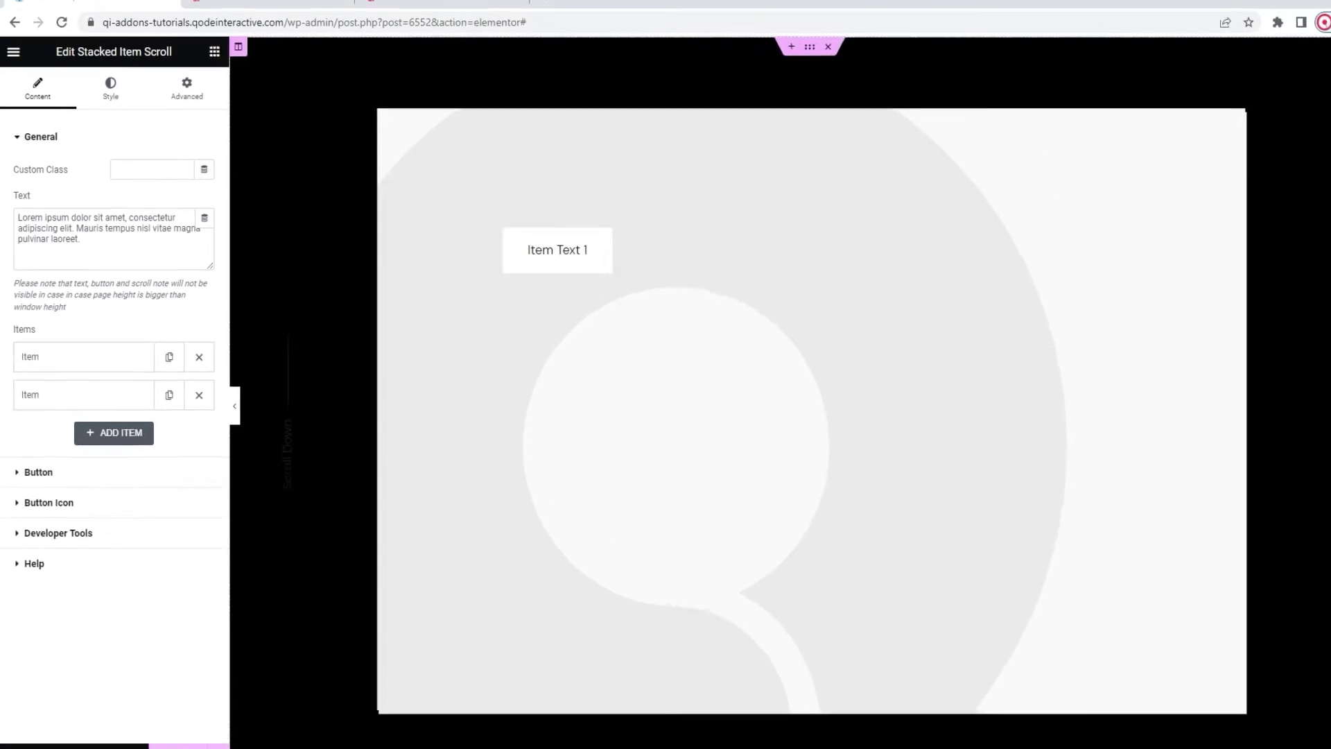
{"action": "scroll", "coordinate": [766, 374], "scroll_direction": "down", "scroll_amount": 3}
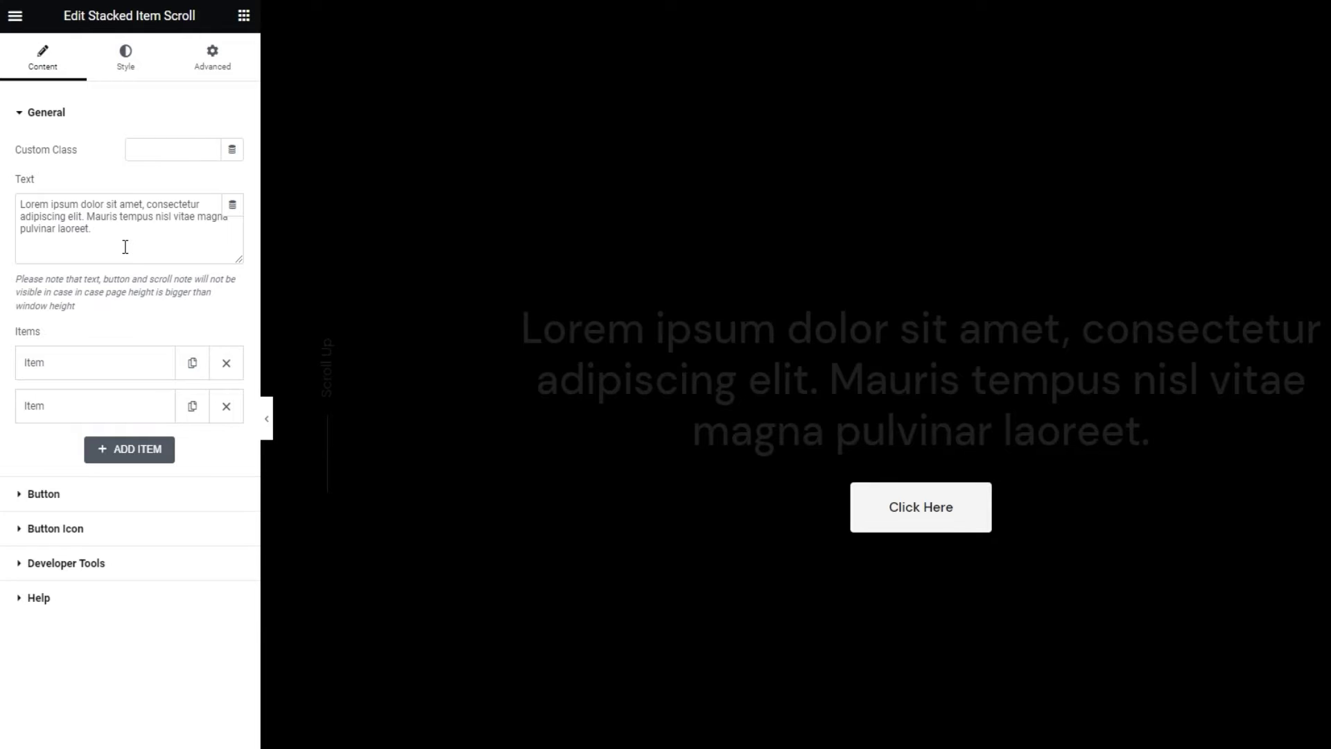
{"action": "left_click", "coordinate": [122, 217]}
{"action": "key", "text": "ctrl+a"}
{"action": "type", "text": "Design studio d"}
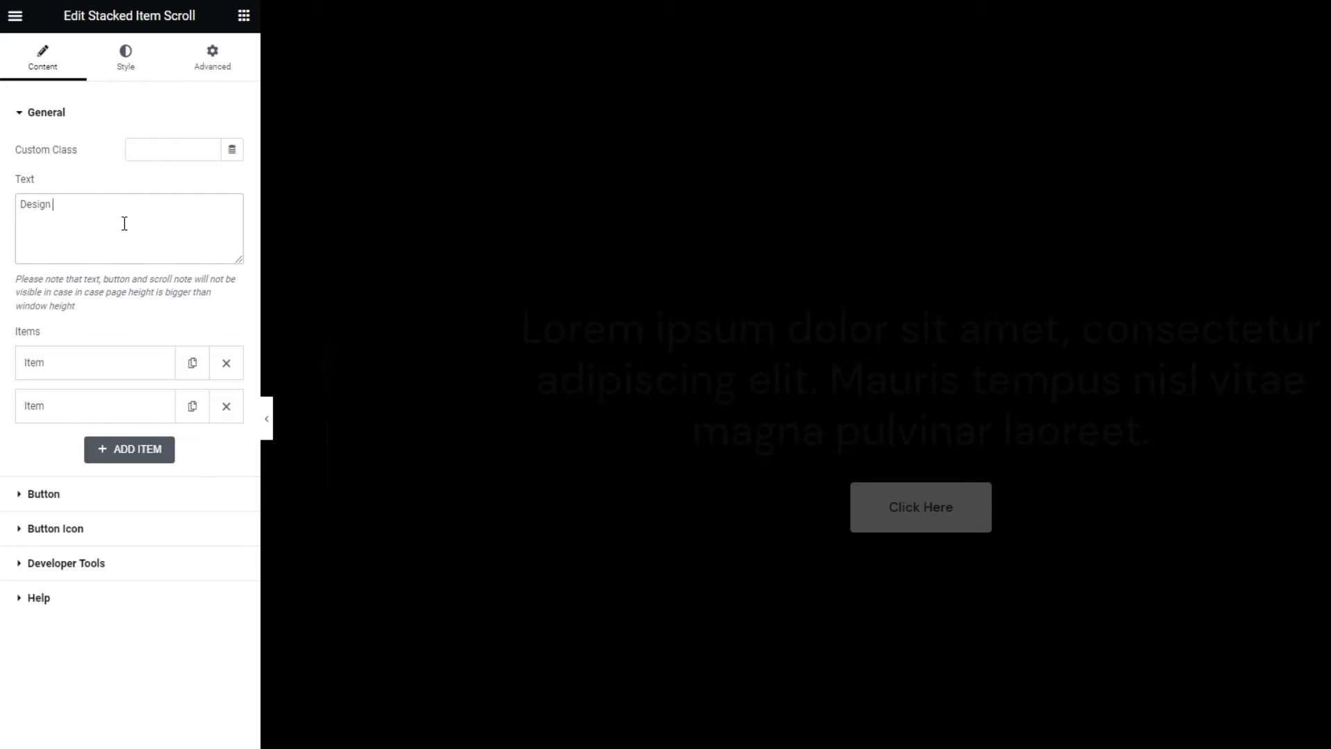
{"action": "type", "text": "riven by the creation of unique and memorable brand experience"}
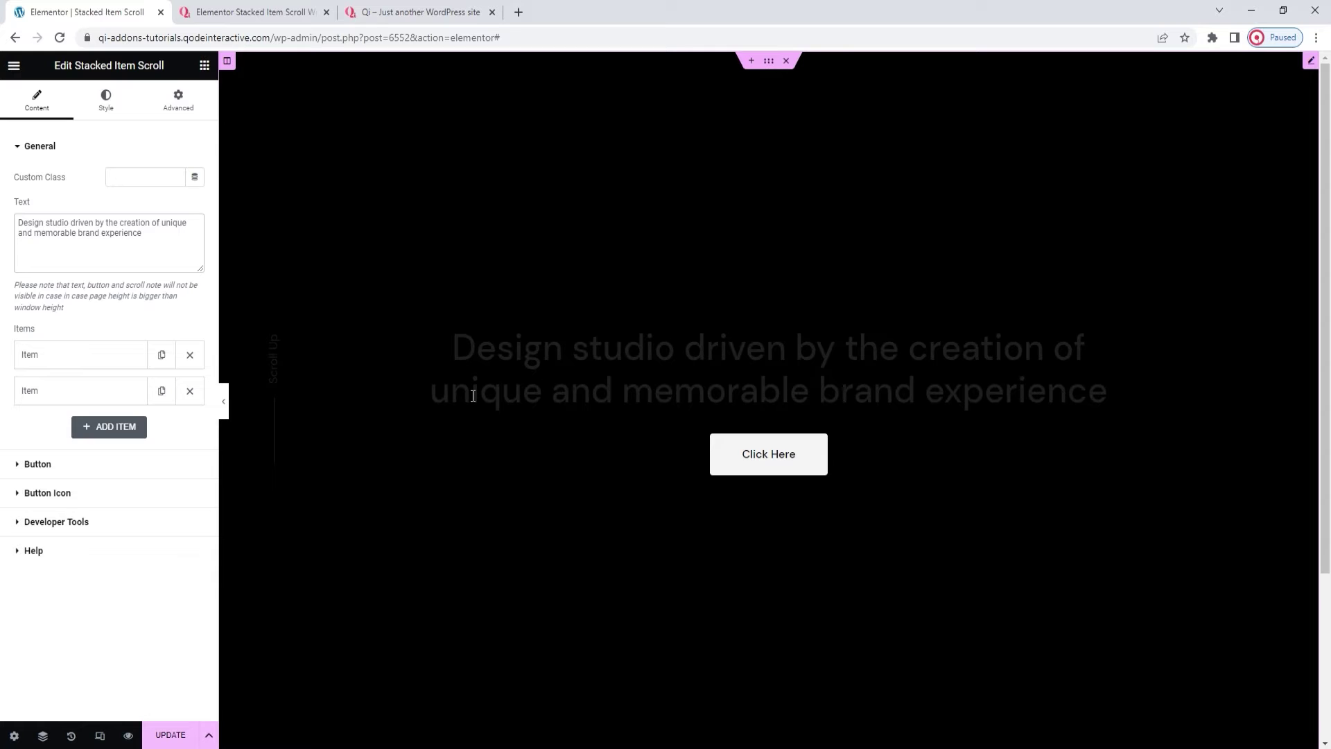
- Set the first item's image to stacked-item-img-1.jpeg from the media library
{"action": "scroll", "coordinate": [550, 402], "scroll_direction": "down", "scroll_amount": 2}
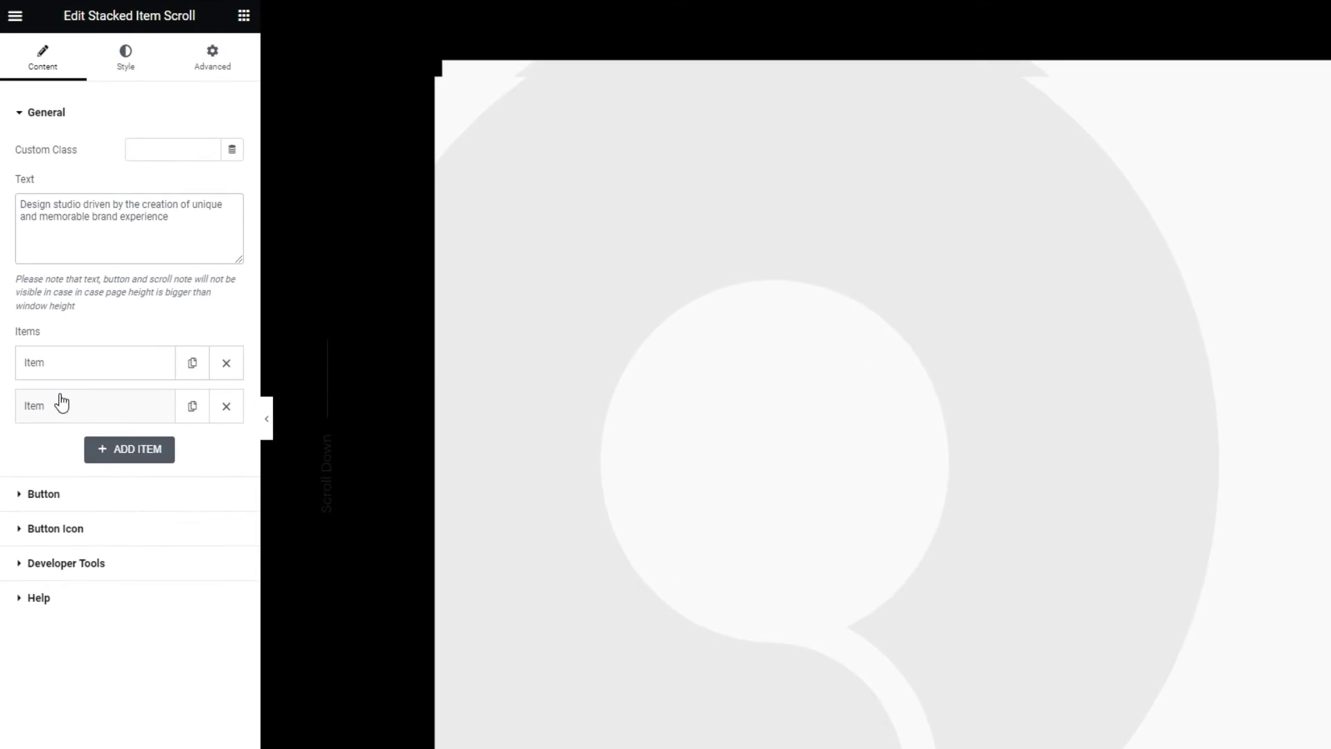
{"action": "left_click", "coordinate": [86, 365]}
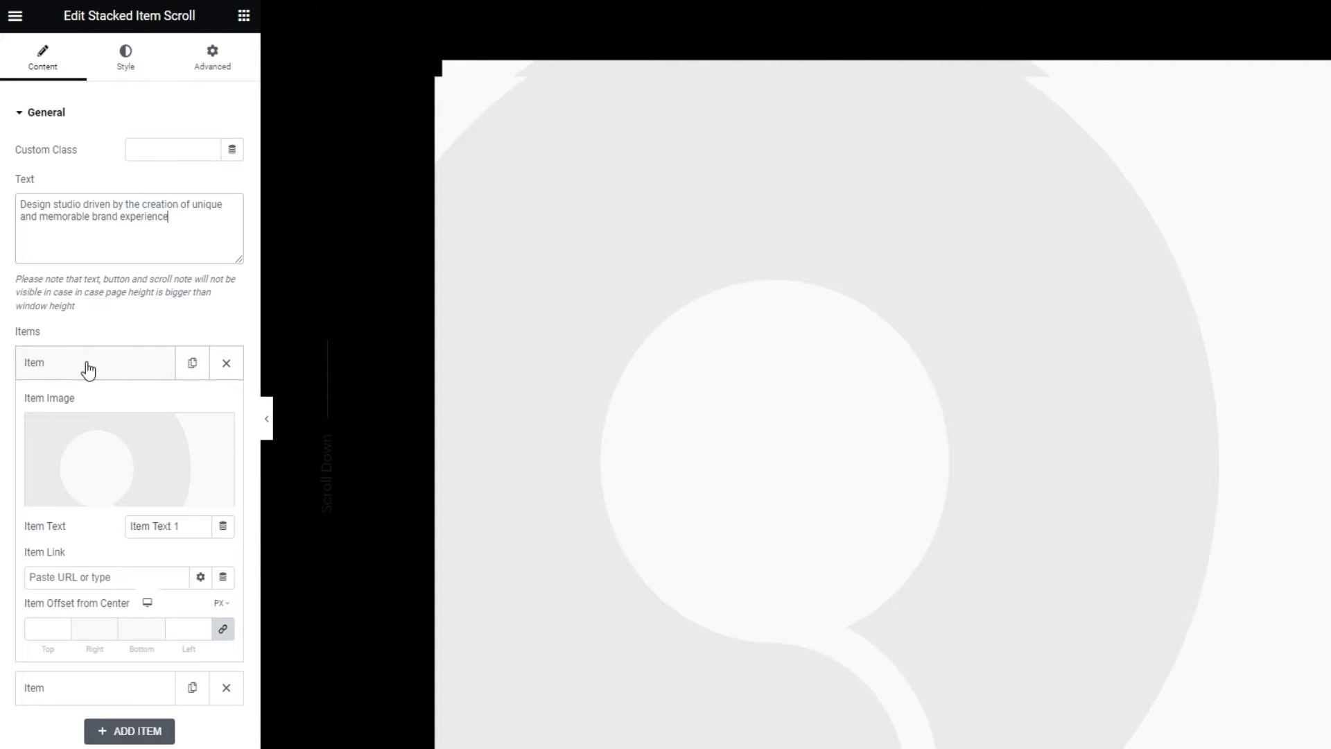
{"action": "left_click", "coordinate": [122, 442]}
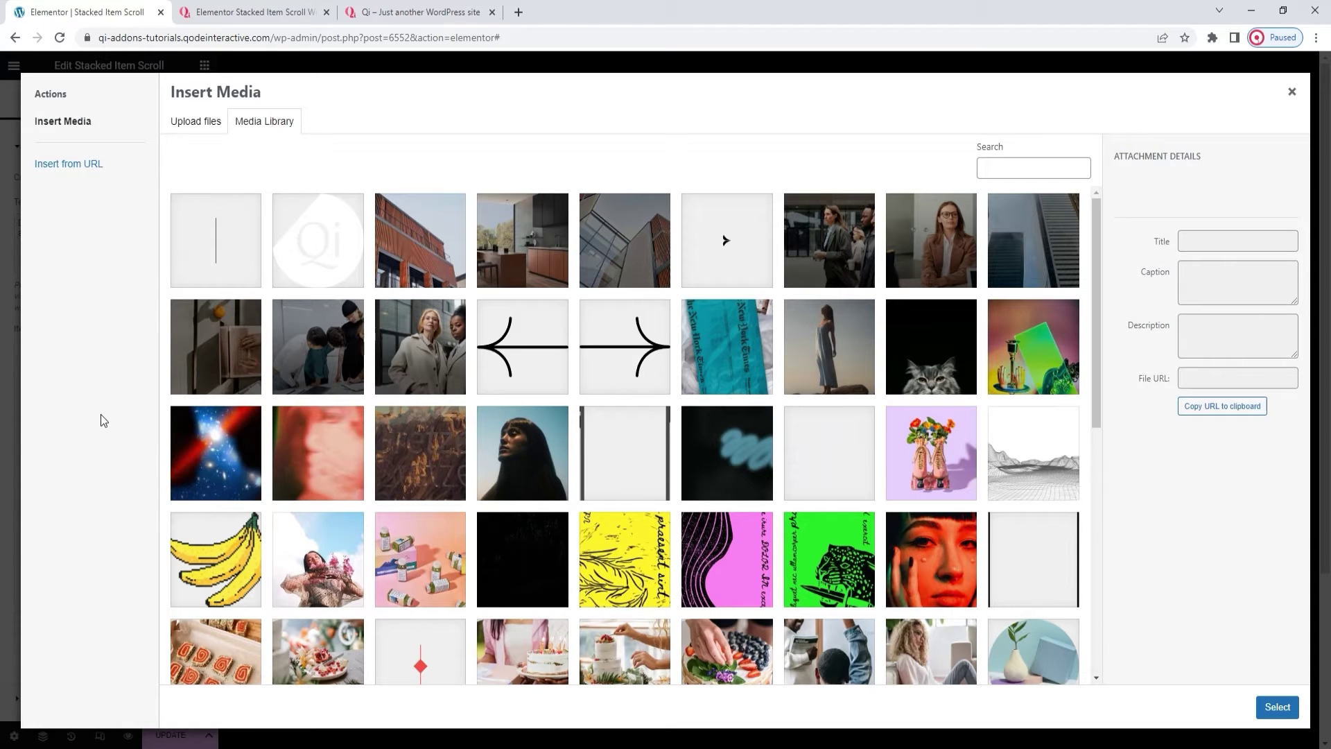
{"action": "left_click", "coordinate": [411, 558]}
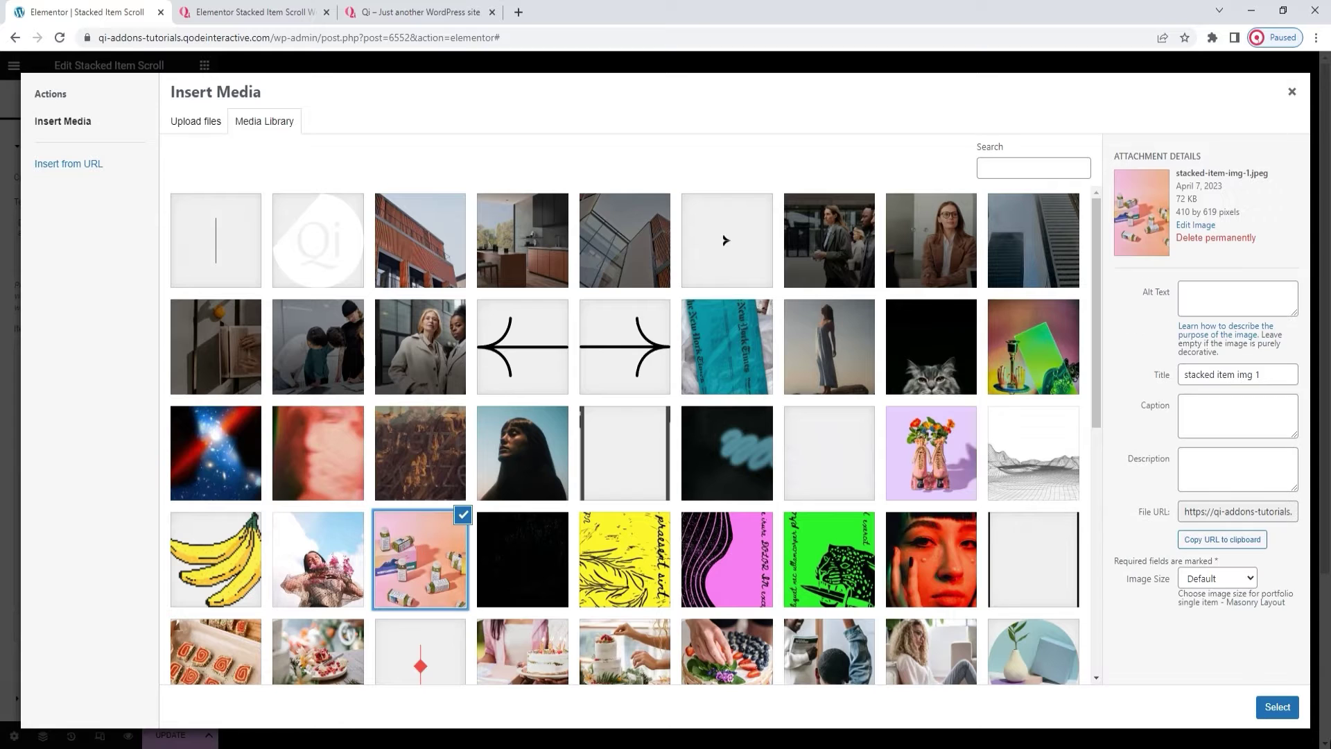
{"action": "left_click", "coordinate": [1282, 709]}
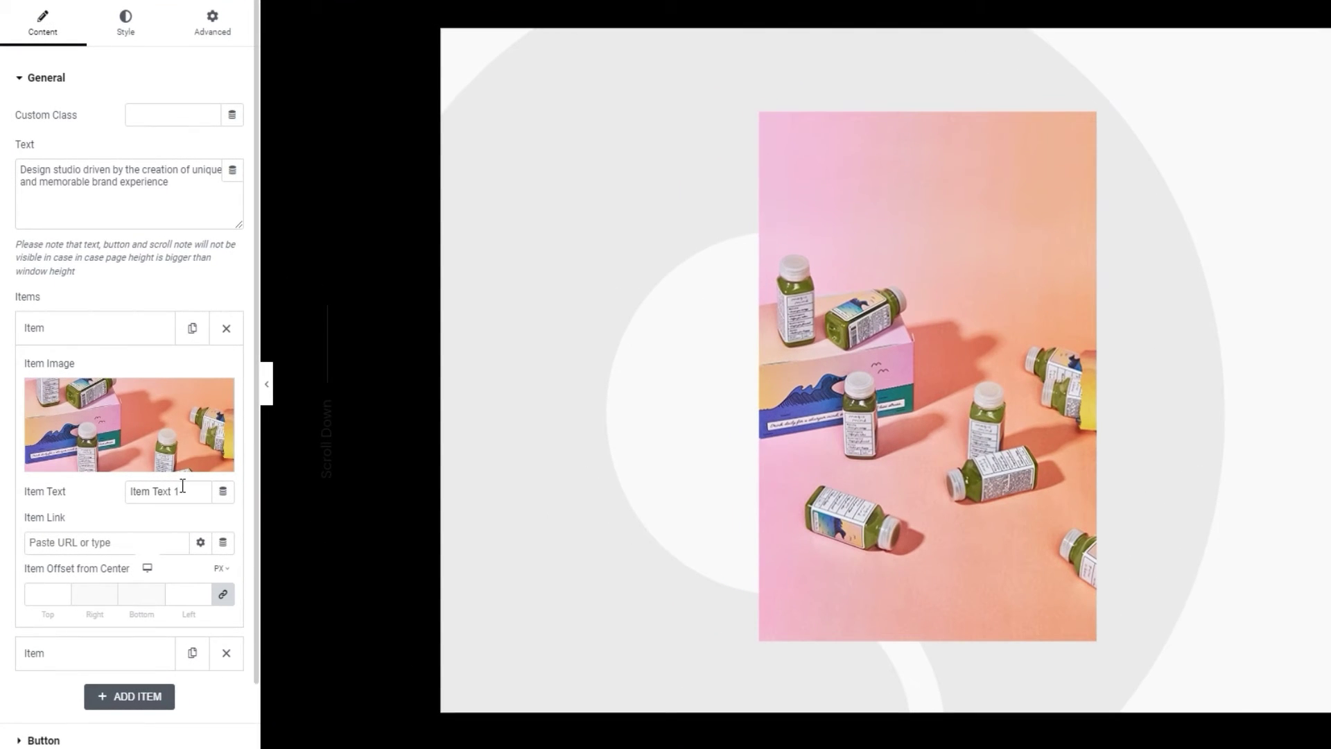
- Set the first item's text to "Photo shops" and its link to "#"
{"action": "triple_click", "coordinate": [183, 489]}
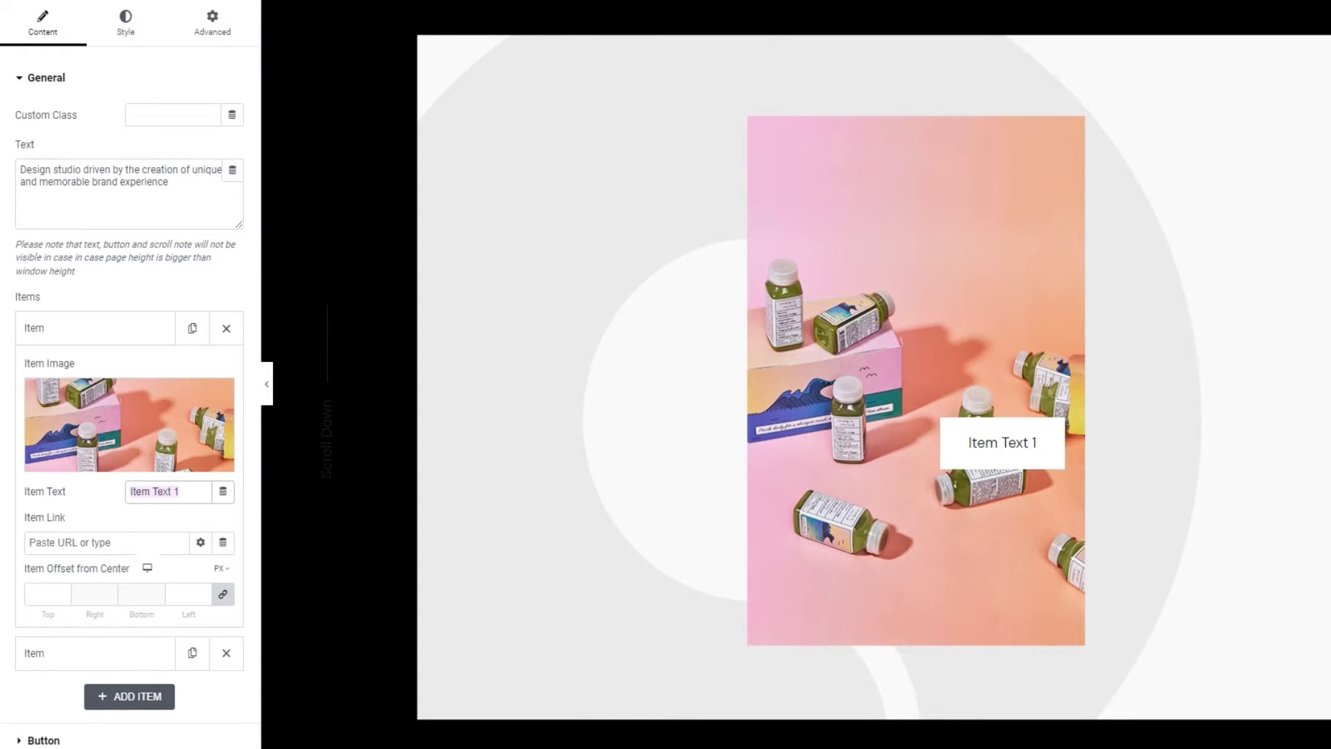
{"action": "type", "text": "Pho"}
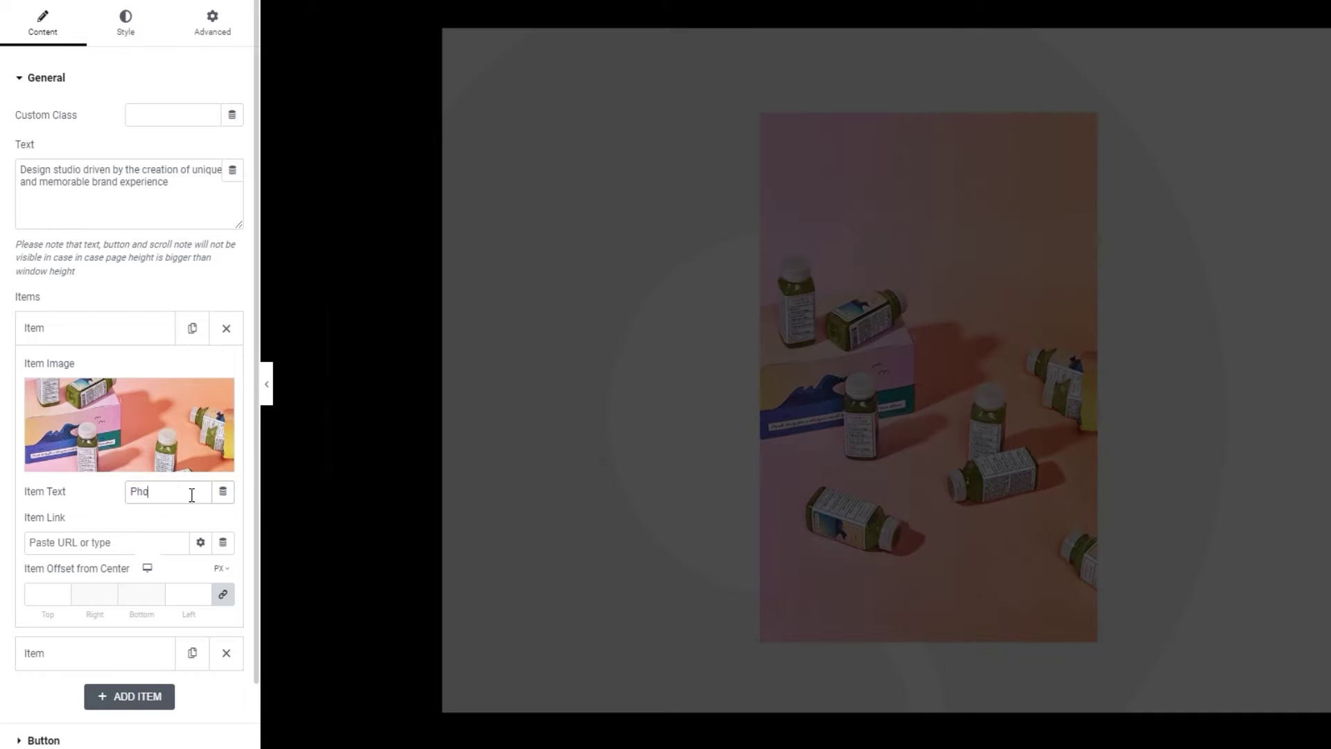
{"action": "type", "text": "to shops"}
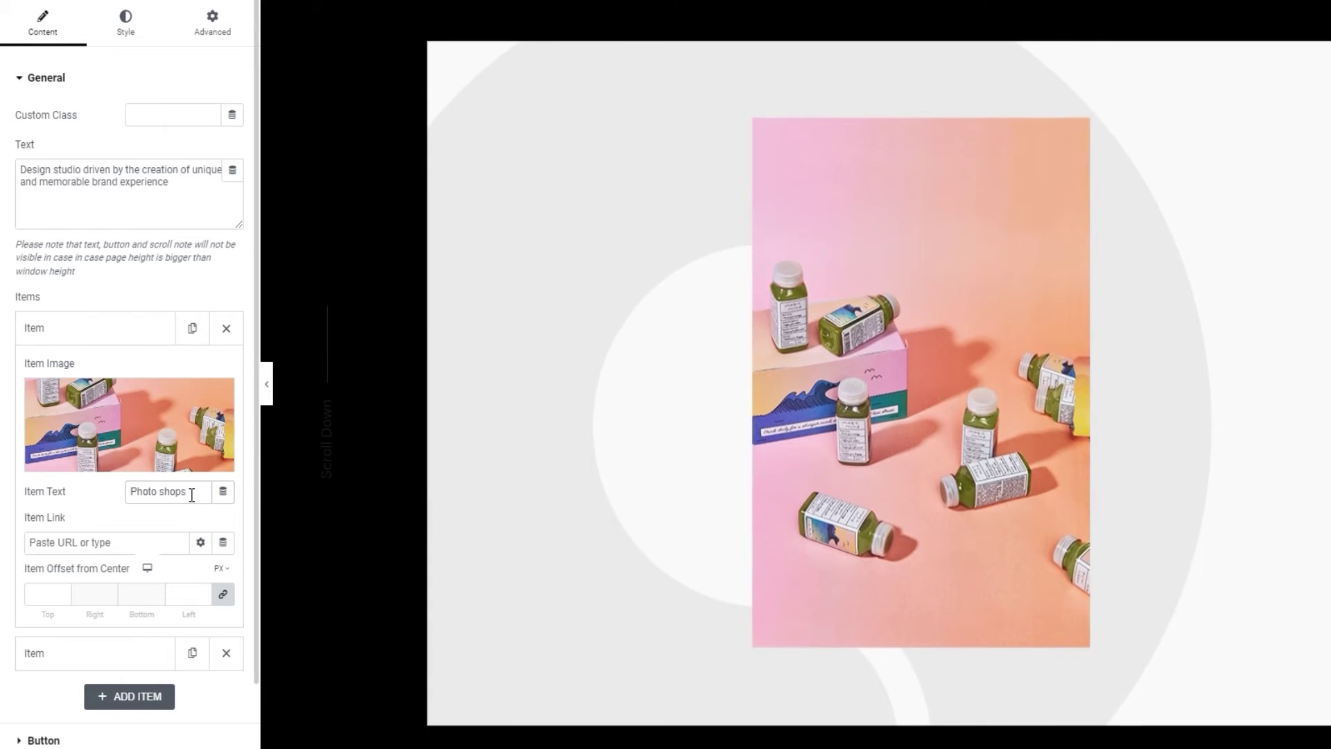
{"action": "left_click", "coordinate": [142, 540]}
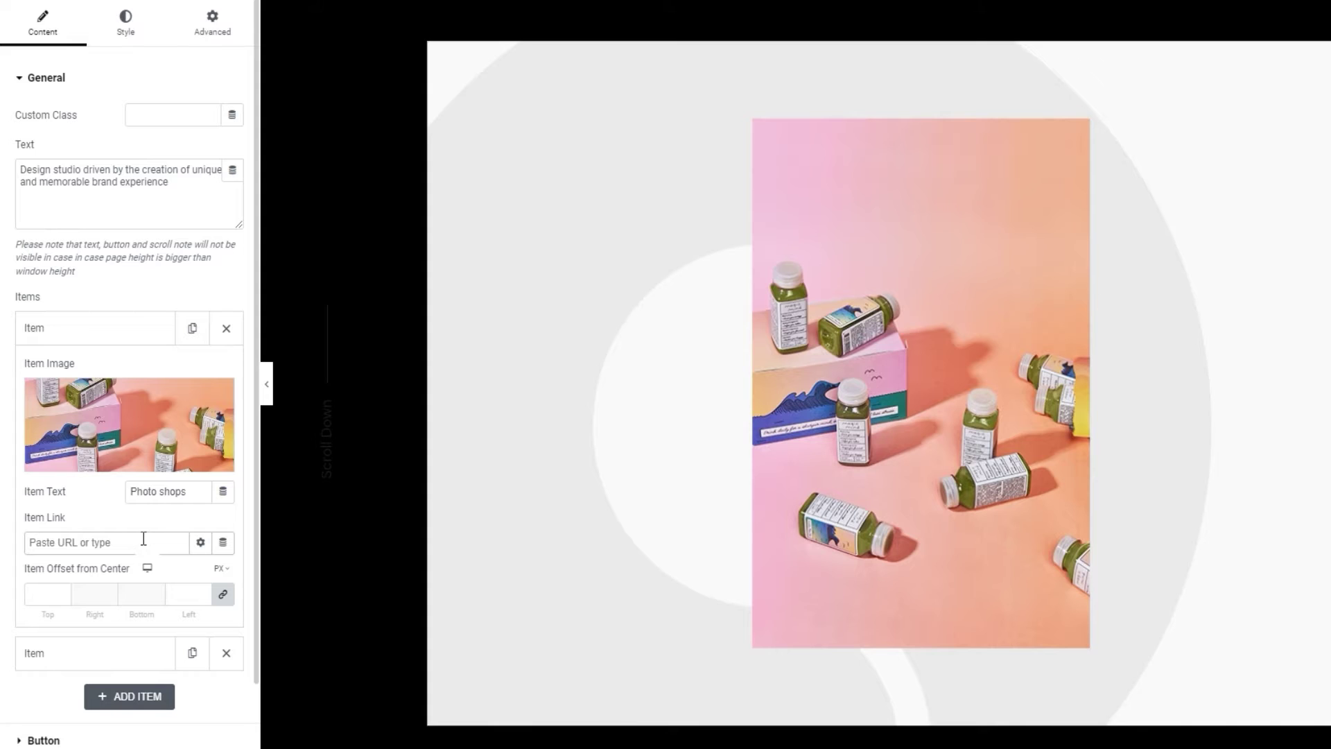
{"action": "type", "text": "#"}
- Unlink the first item's offset values and set its top offset from center to 25%
{"action": "mouse_move", "coordinate": [221, 570]}
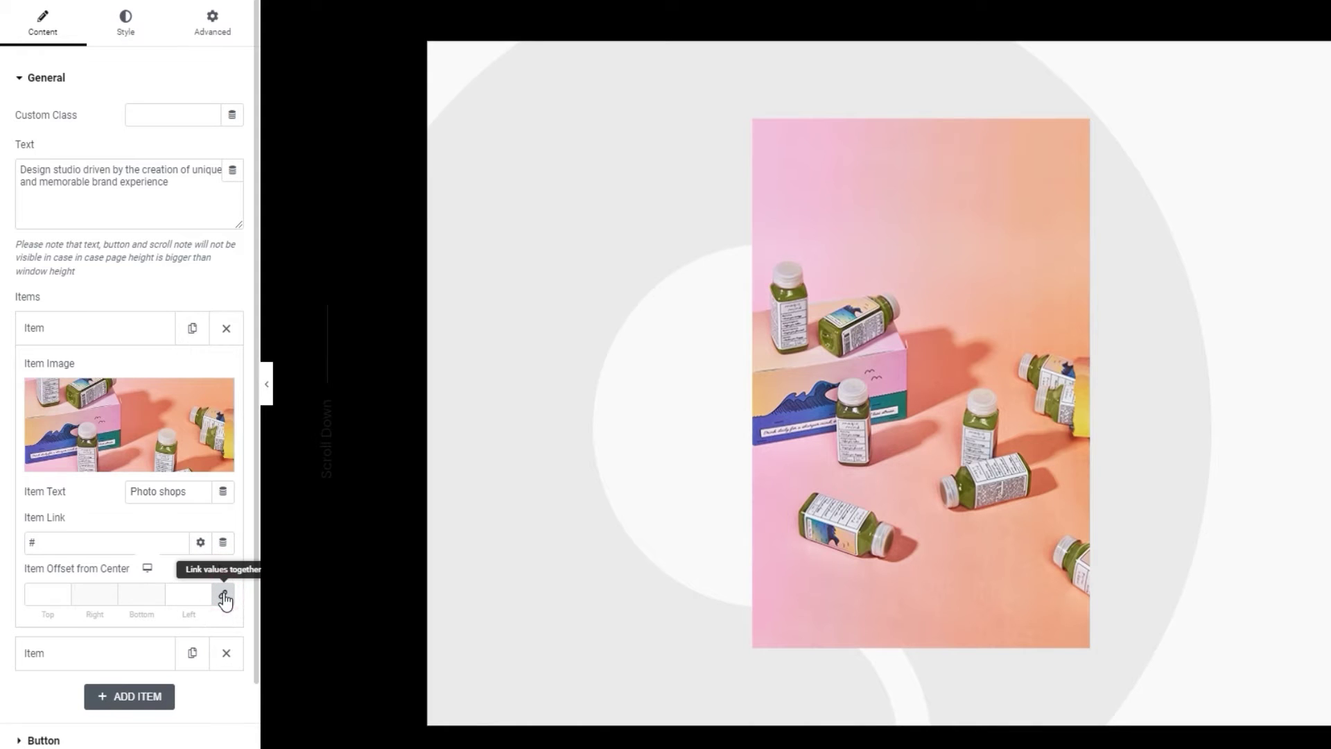
{"action": "left_click", "coordinate": [224, 600]}
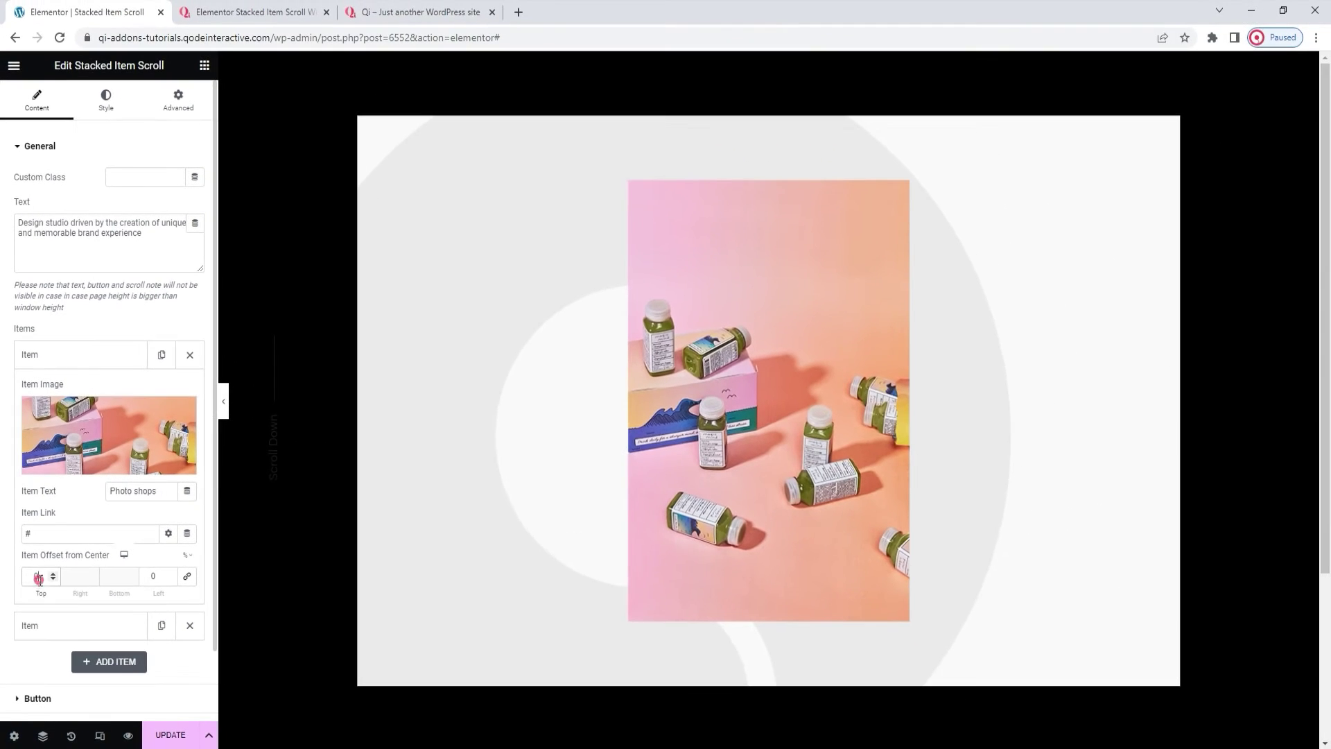
{"action": "double_click", "coordinate": [36, 594]}
{"action": "type", "text": "25"}
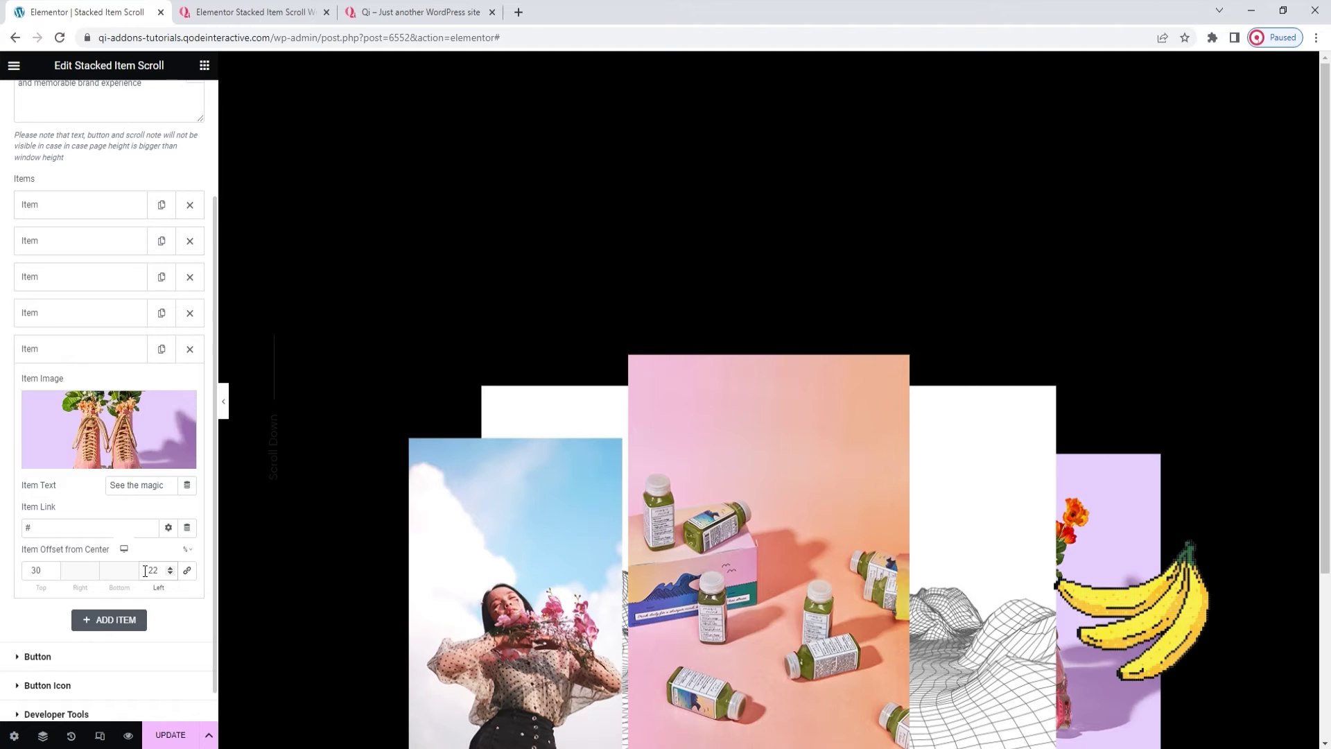
- Add a sixth item and set its image to the glowing outlined "hello" lettering from the media library
{"action": "left_click", "coordinate": [114, 620]}
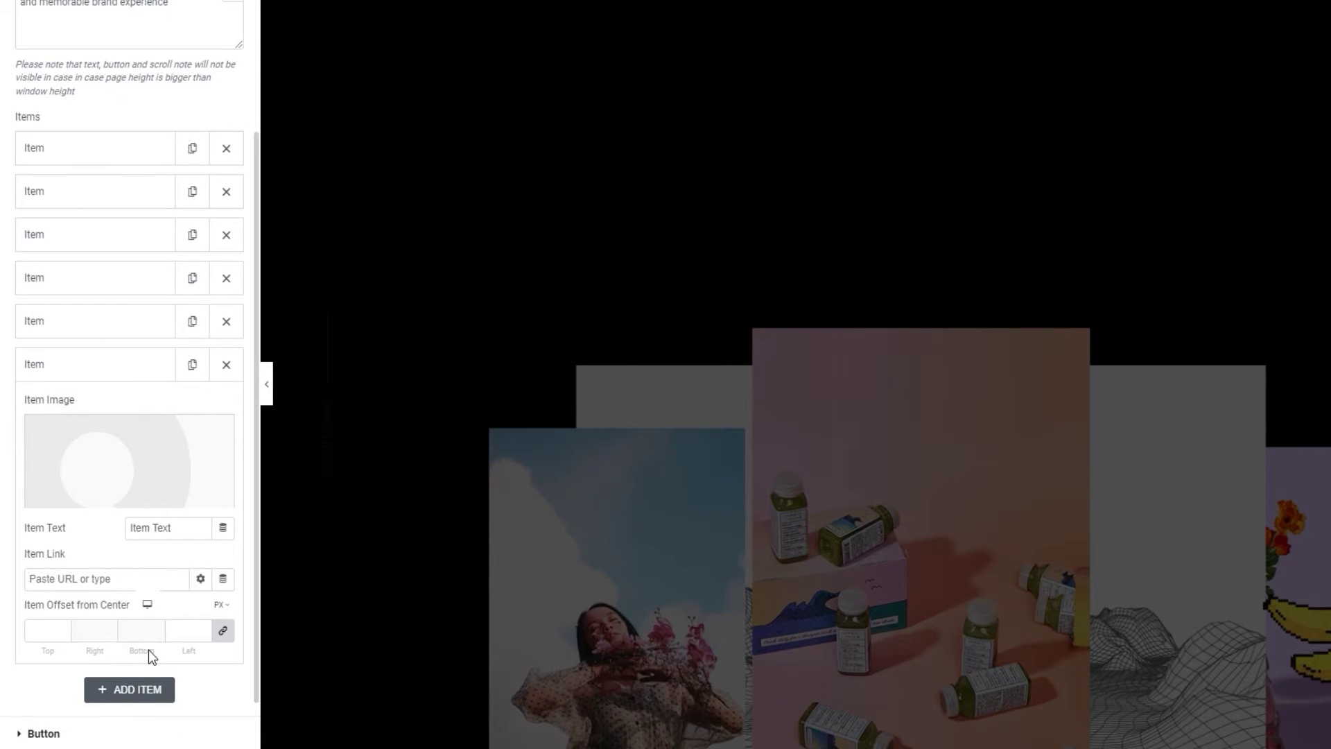
{"action": "left_click", "coordinate": [173, 460]}
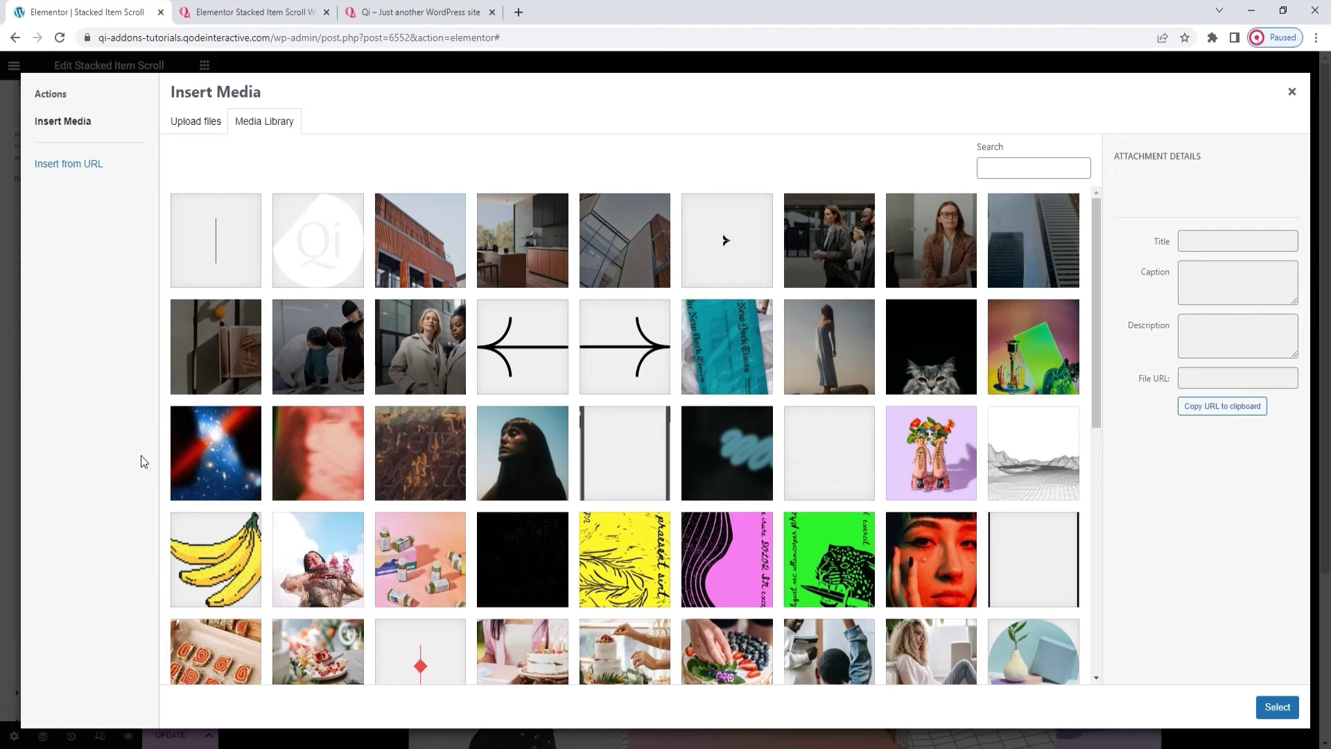
{"action": "left_click", "coordinate": [858, 442]}
{"action": "left_click", "coordinate": [1277, 707]}
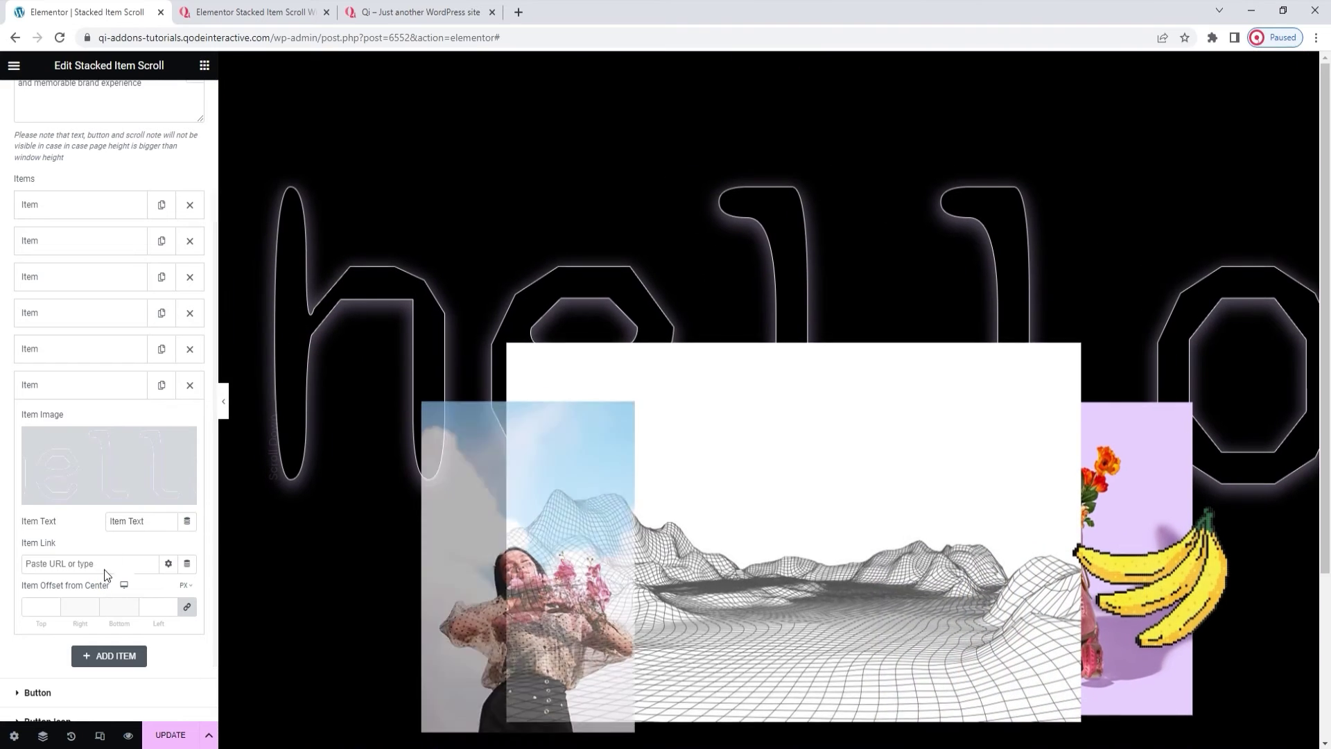
- Set the sixth item's text to "Hello" and its link to "#"
{"action": "triple_click", "coordinate": [133, 521]}
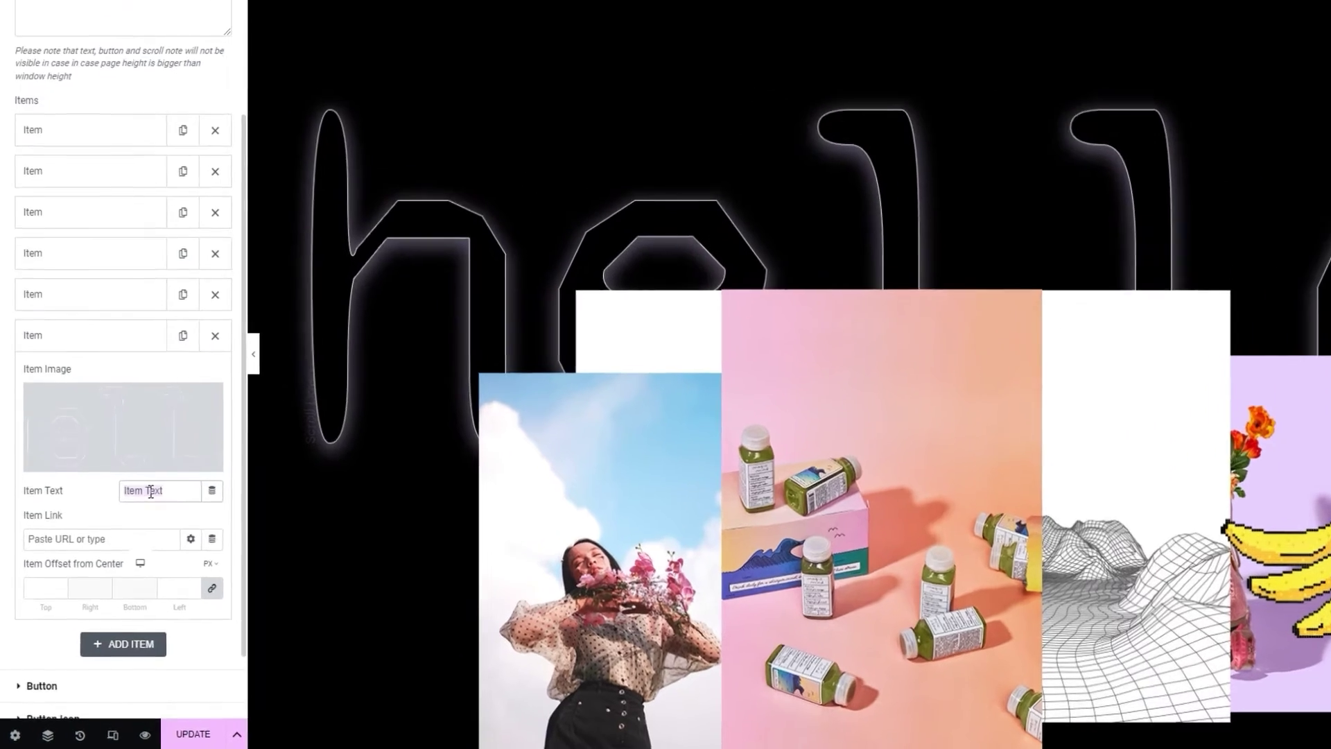
{"action": "type", "text": "Hello"}
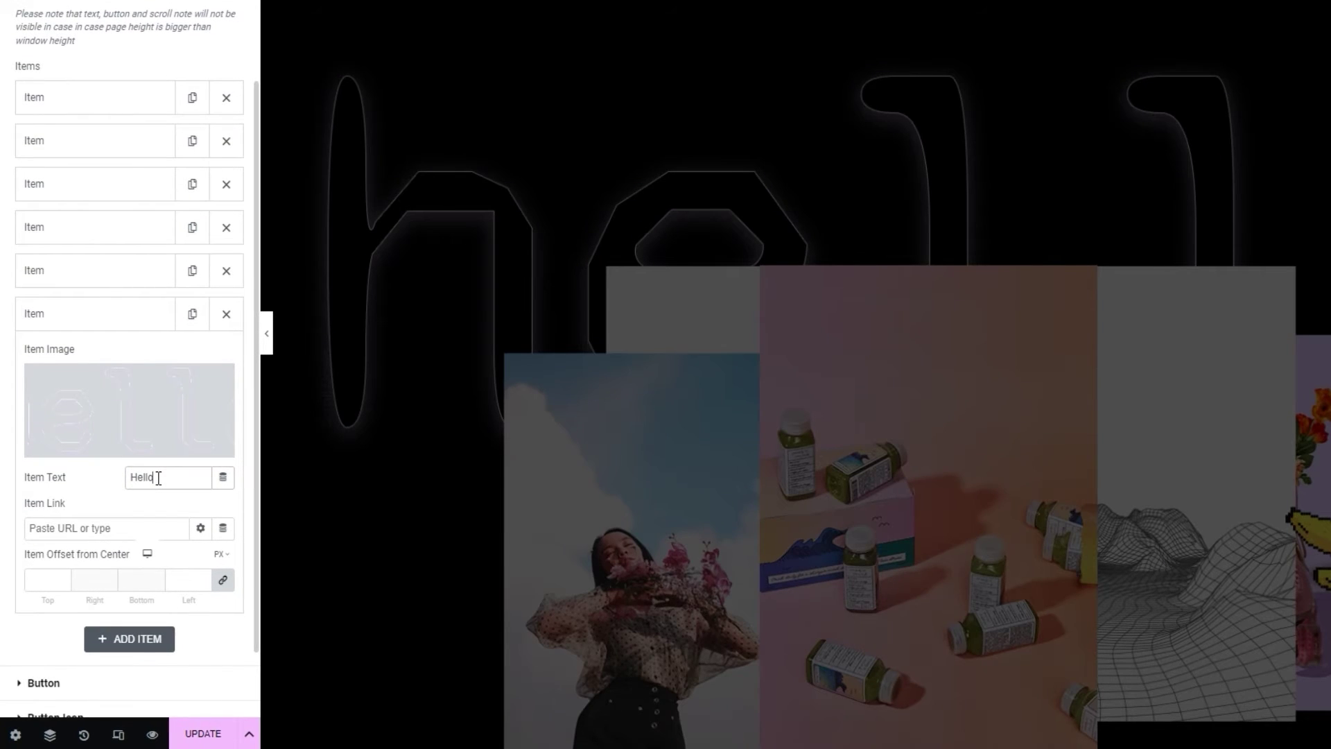
{"action": "left_click", "coordinate": [134, 525]}
{"action": "type", "text": "#"}
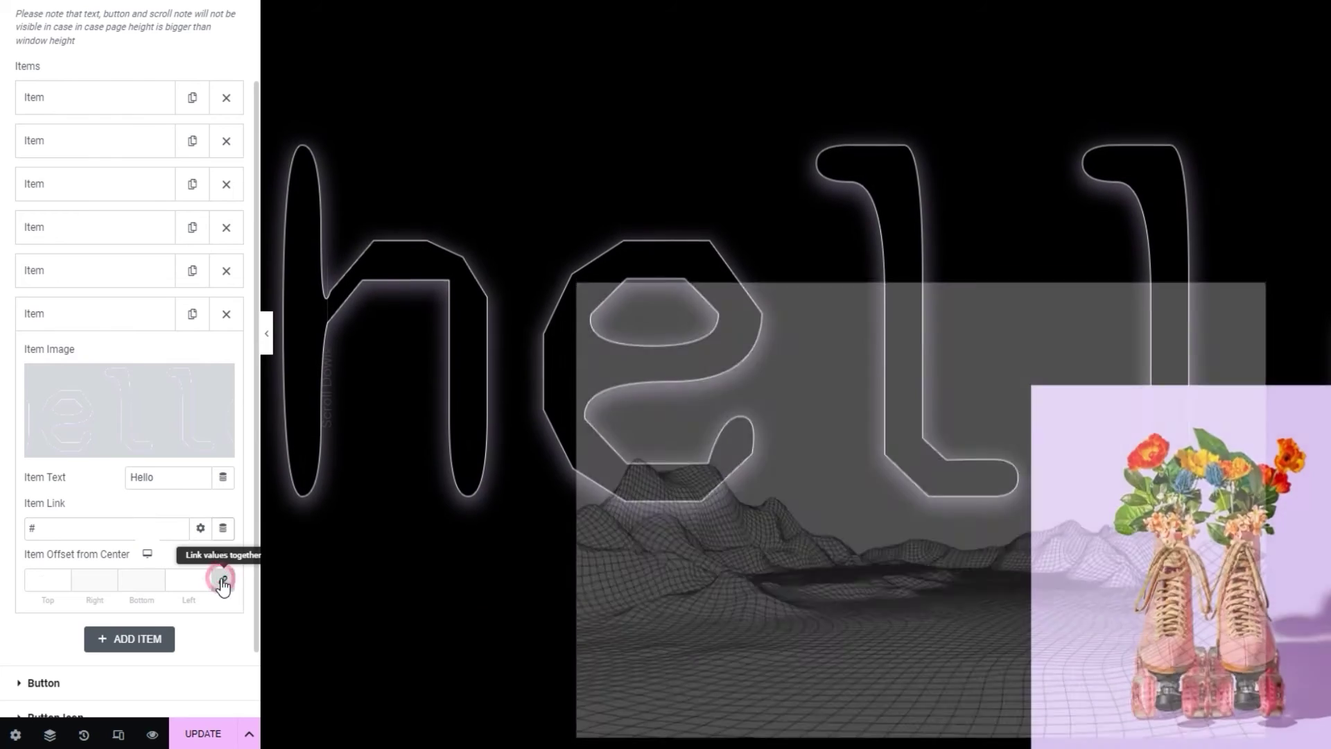
- Unlink the sixth item's offset values and set its offset from center to -100 px top and 20 px left
{"action": "left_click", "coordinate": [222, 579]}
{"action": "left_click", "coordinate": [33, 578]}
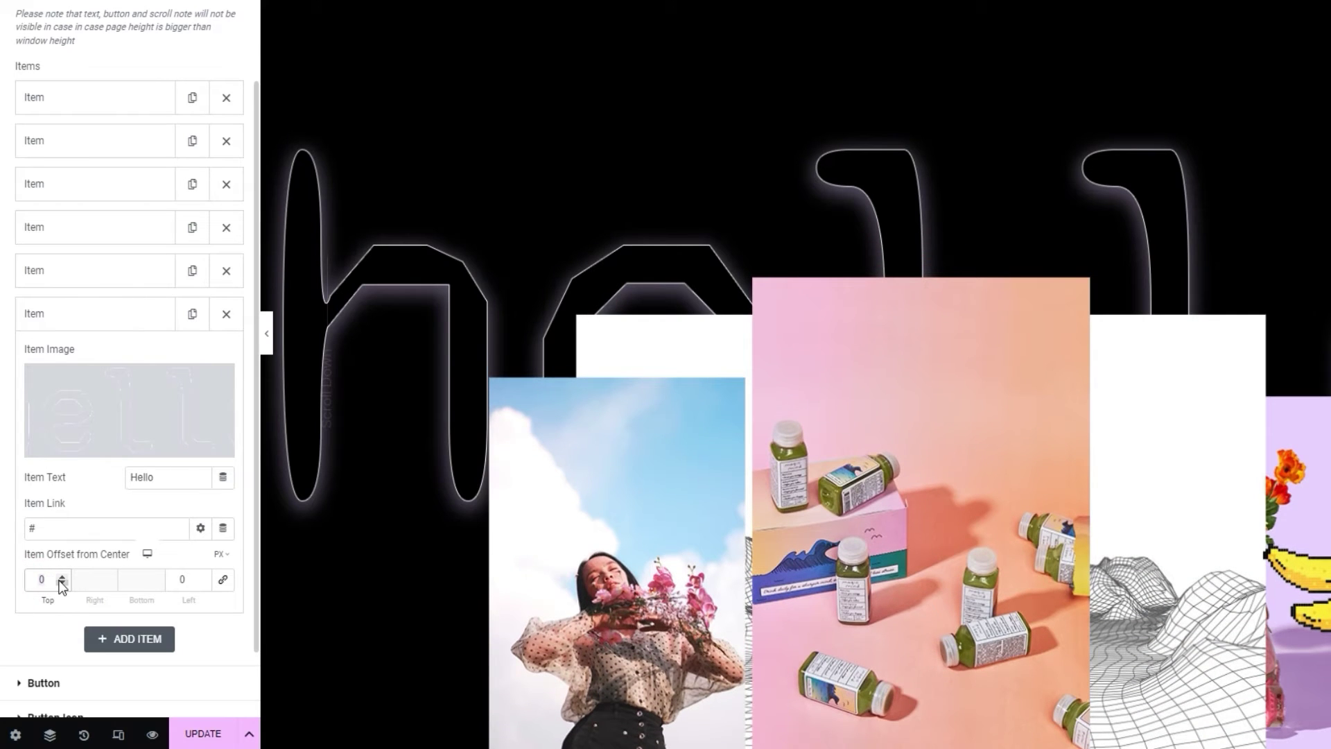
{"action": "key", "text": "BackSpace"}
{"action": "type", "text": "-100"}
{"action": "left_click", "coordinate": [173, 581]}
{"action": "type", "text": "2"}
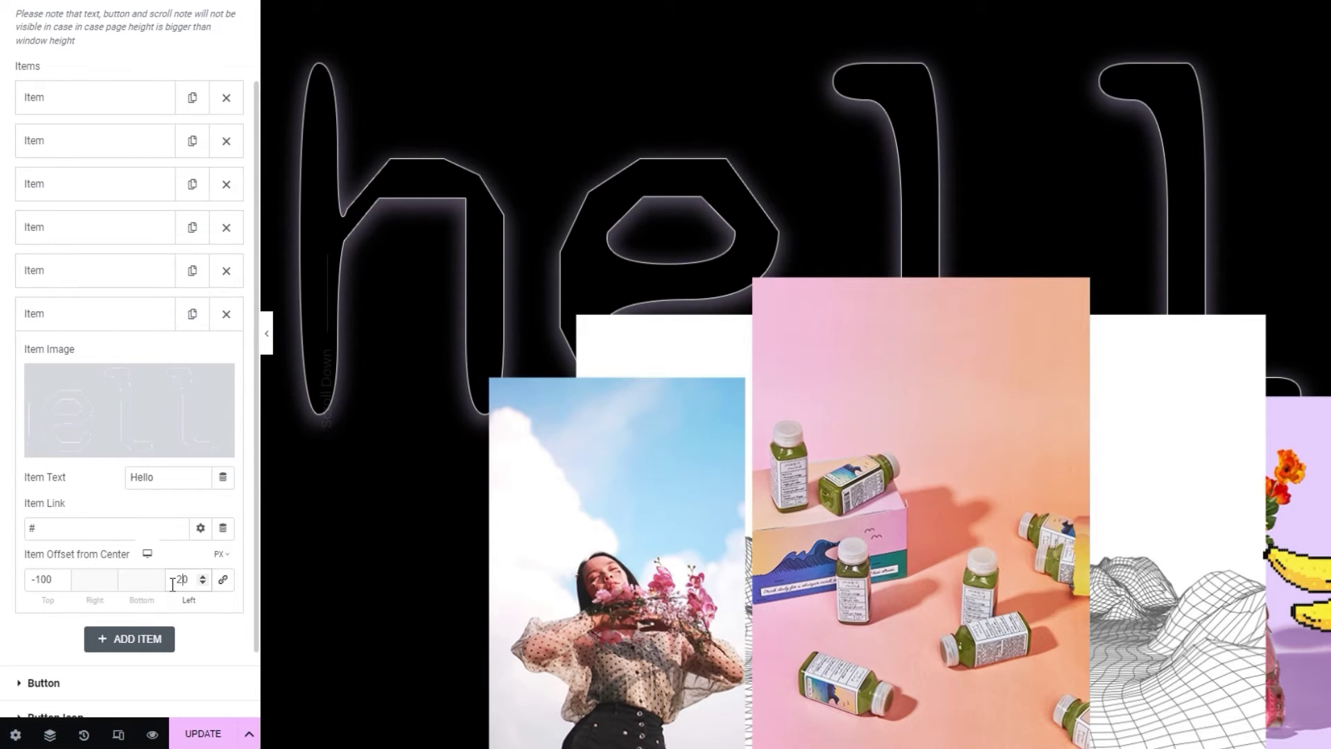
- Remove the button below the closing text by clearing the widget's button text
{"action": "scroll", "coordinate": [177, 555], "scroll_direction": "down", "scroll_amount": 1}
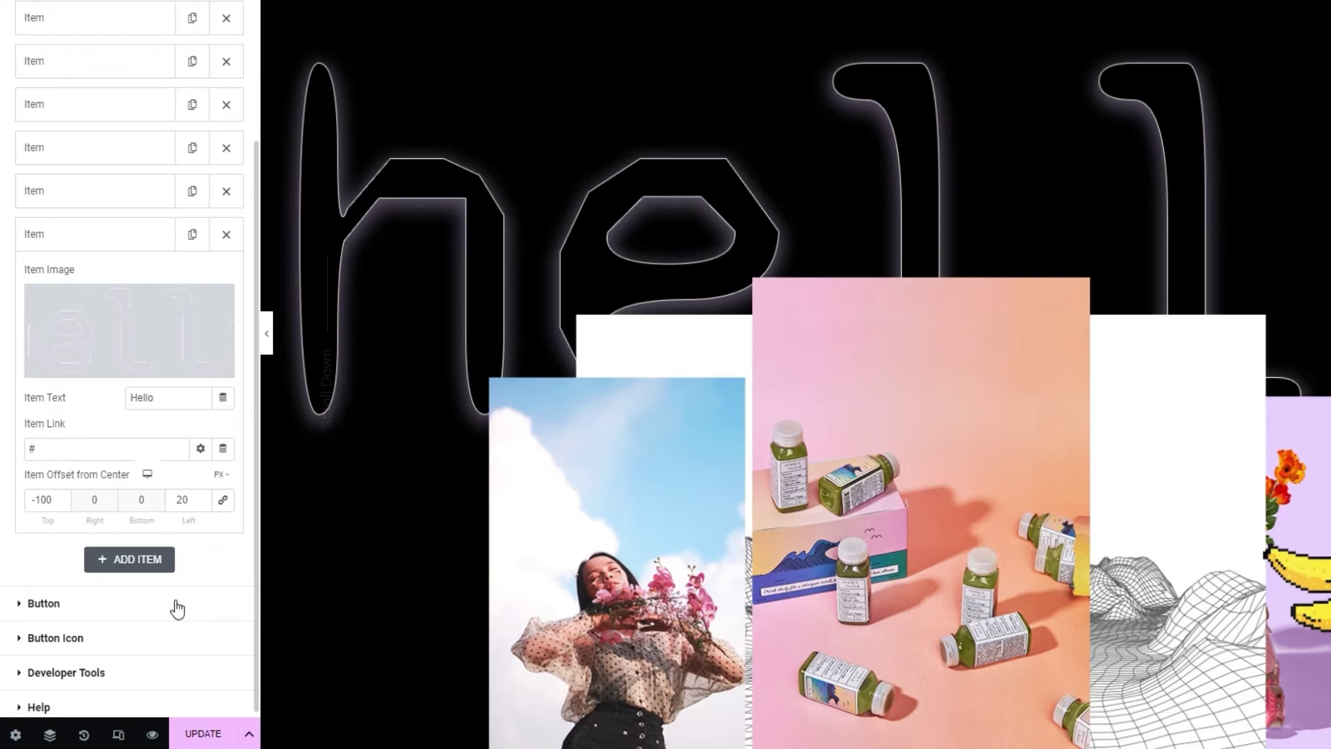
{"action": "left_click", "coordinate": [148, 476]}
{"action": "left_click", "coordinate": [173, 605]}
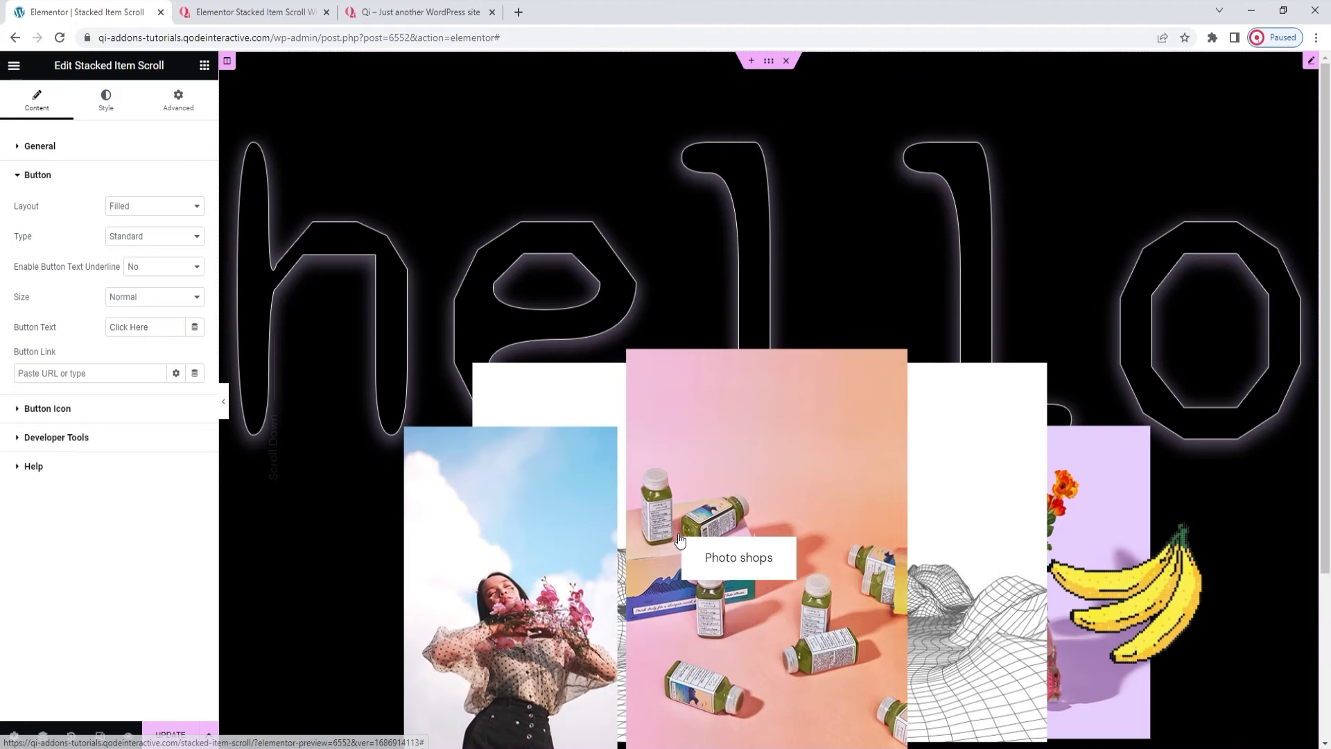
{"action": "scroll", "coordinate": [678, 534], "scroll_direction": "down", "scroll_amount": 2}
{"action": "scroll", "coordinate": [678, 537], "scroll_direction": "down", "scroll_amount": 5}
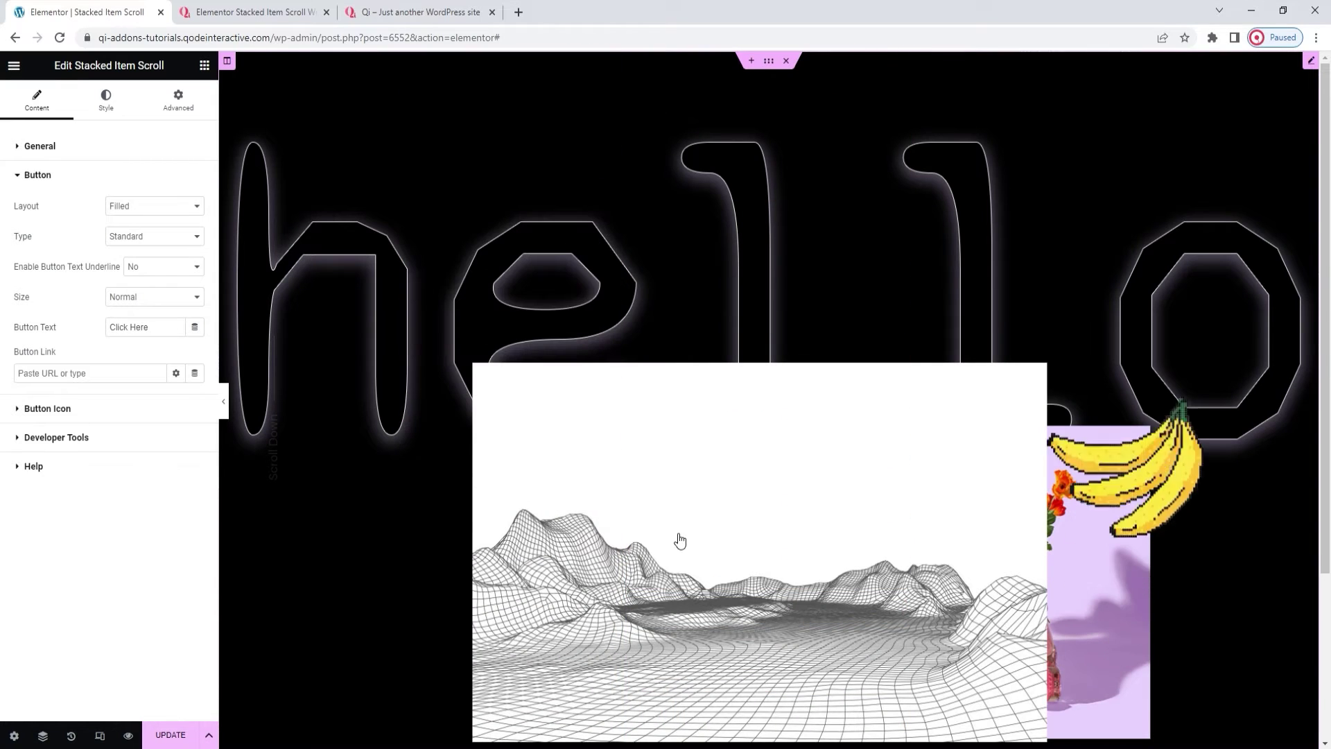
{"action": "scroll", "coordinate": [680, 540], "scroll_direction": "down", "scroll_amount": 5}
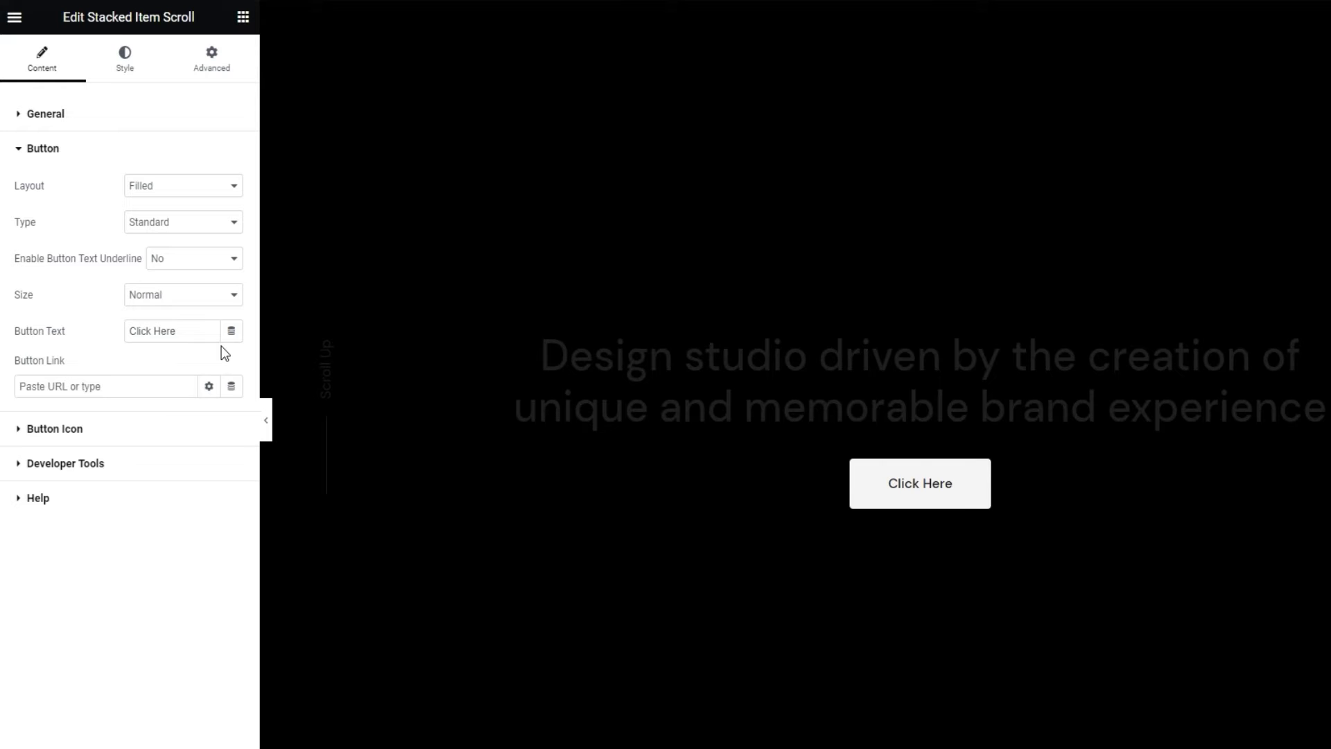
{"action": "left_click_drag", "start_coordinate": [186, 332], "coordinate": [126, 329]}
{"action": "key", "text": "BackSpace"}
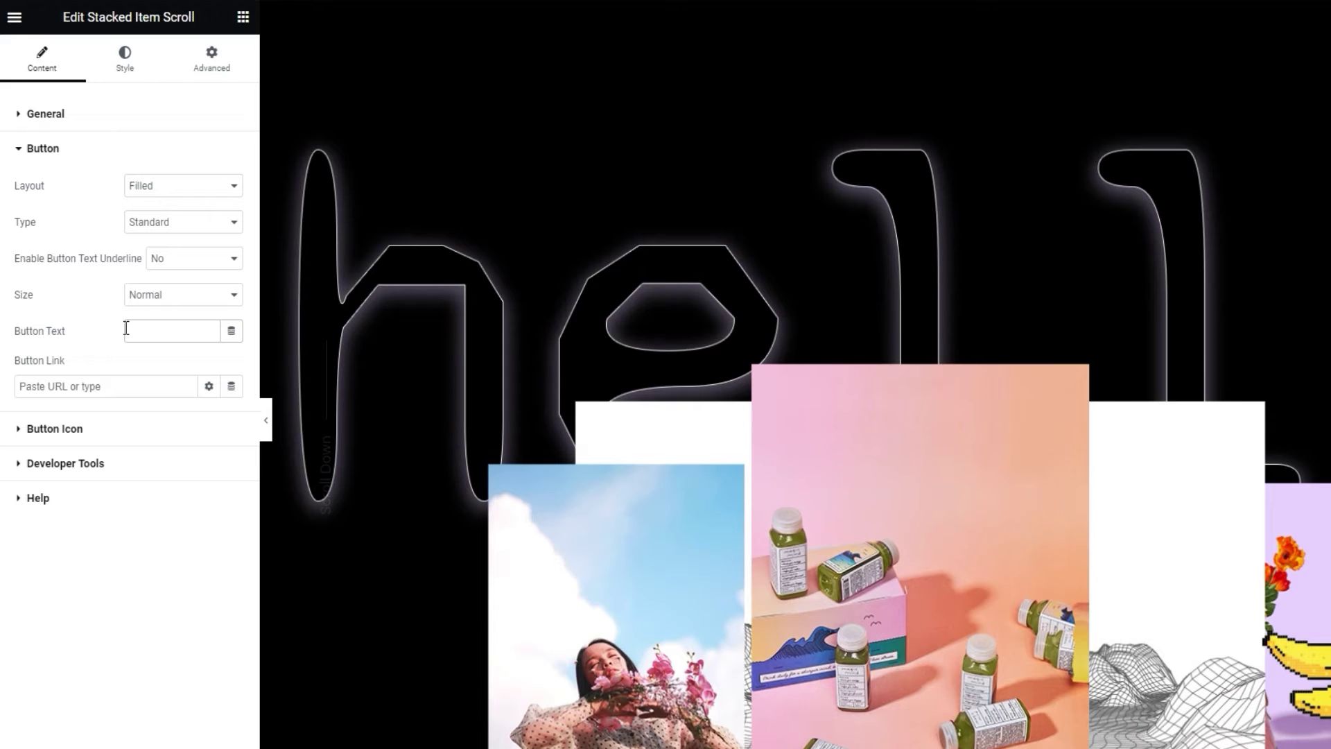
- Turn the widget's shortcode snippet display on and back off
{"action": "left_click", "coordinate": [113, 430]}
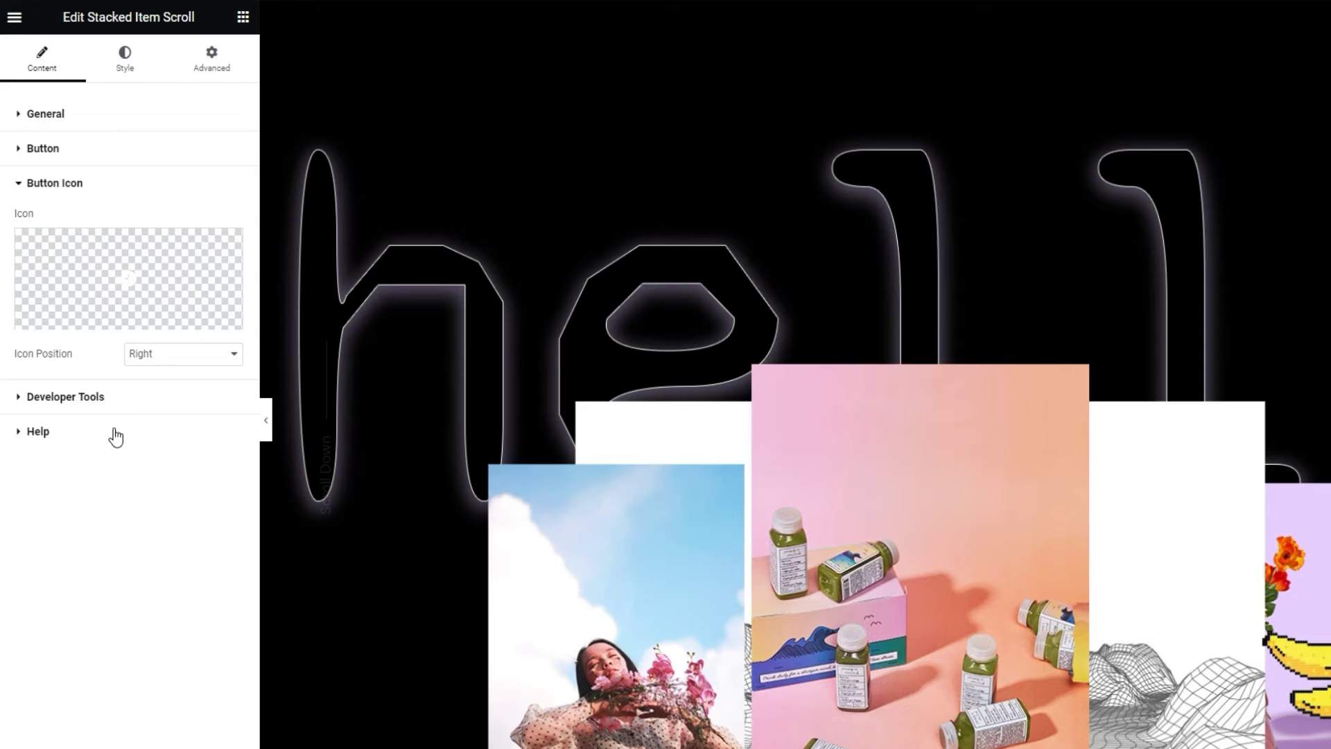
{"action": "left_click", "coordinate": [125, 397]}
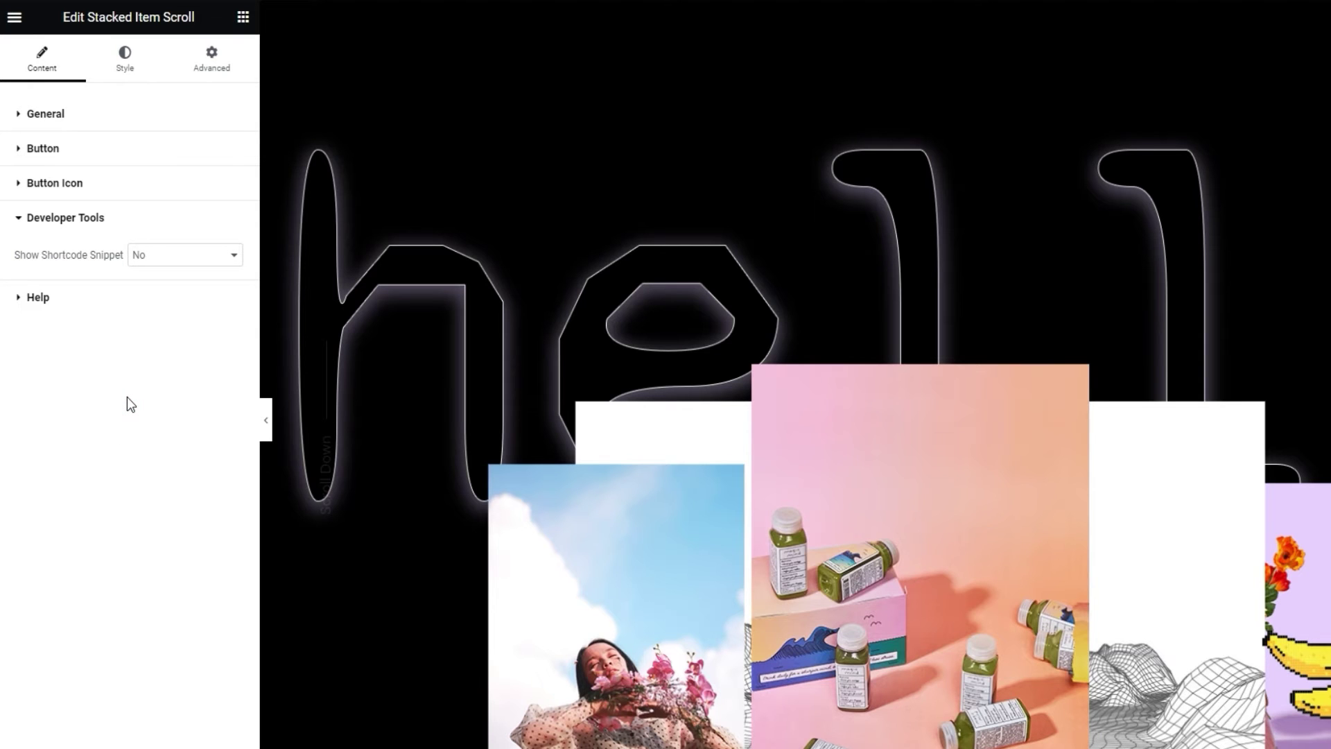
{"action": "left_click", "coordinate": [178, 258]}
{"action": "left_click", "coordinate": [168, 285]}
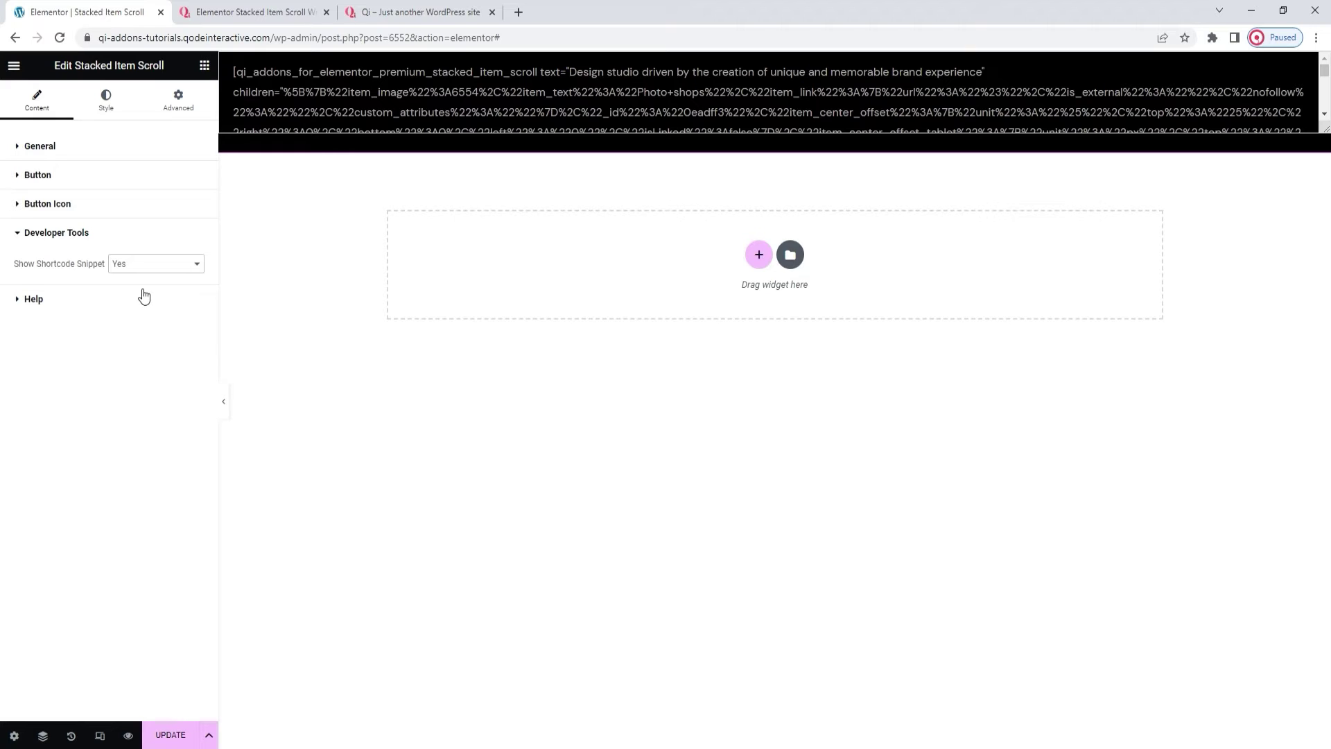
{"action": "left_click", "coordinate": [139, 265]}
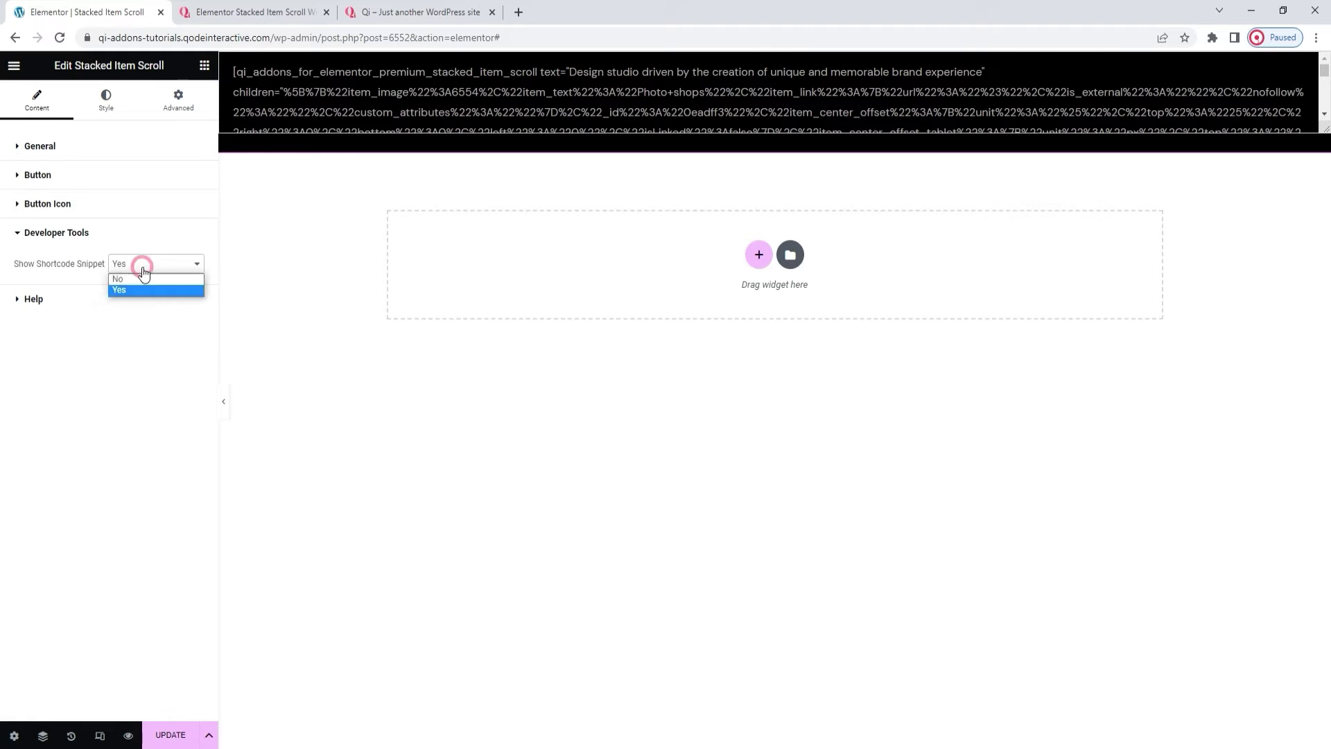
{"action": "left_click", "coordinate": [139, 283]}
{"action": "left_click", "coordinate": [126, 305]}
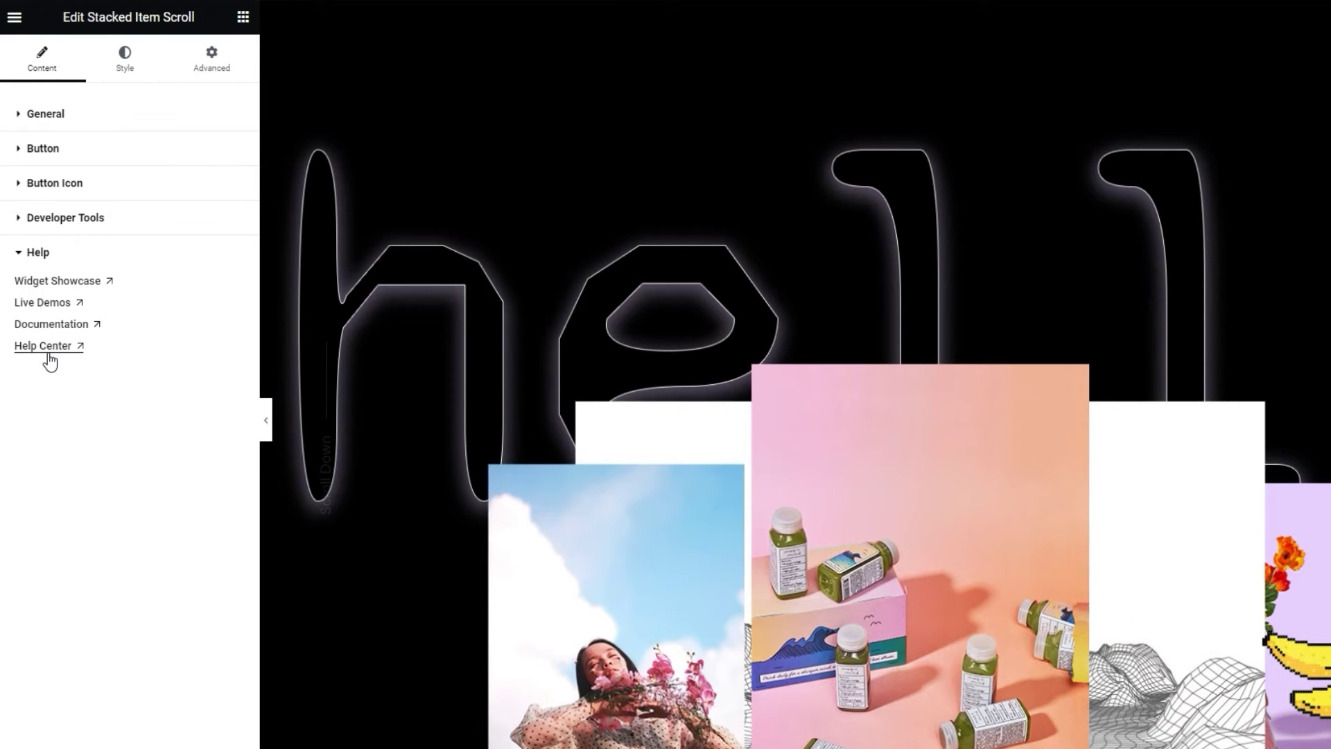
- Style the closing text with the H1 tag and a white text color, #FFFFFF
{"action": "left_click", "coordinate": [125, 67]}
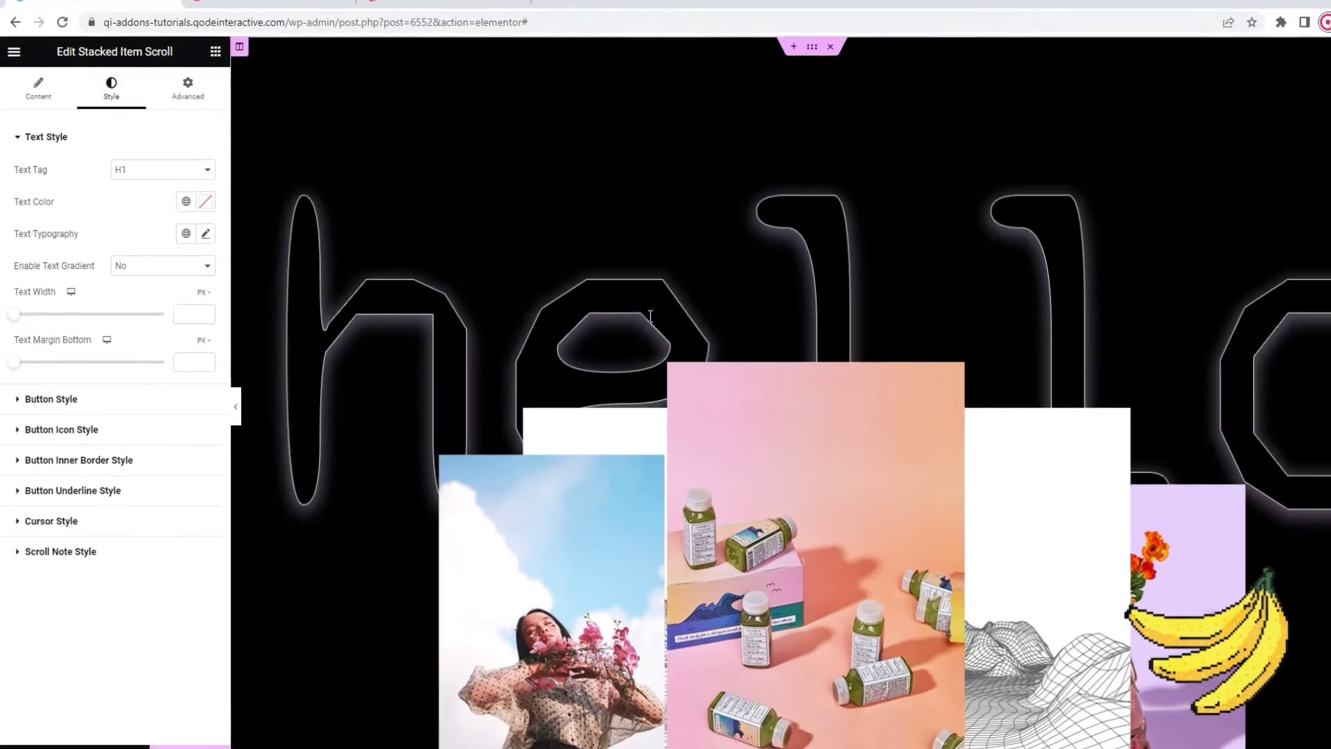
{"action": "scroll", "coordinate": [668, 337], "scroll_direction": "down", "scroll_amount": 5}
{"action": "scroll", "coordinate": [668, 337], "scroll_direction": "down", "scroll_amount": 10}
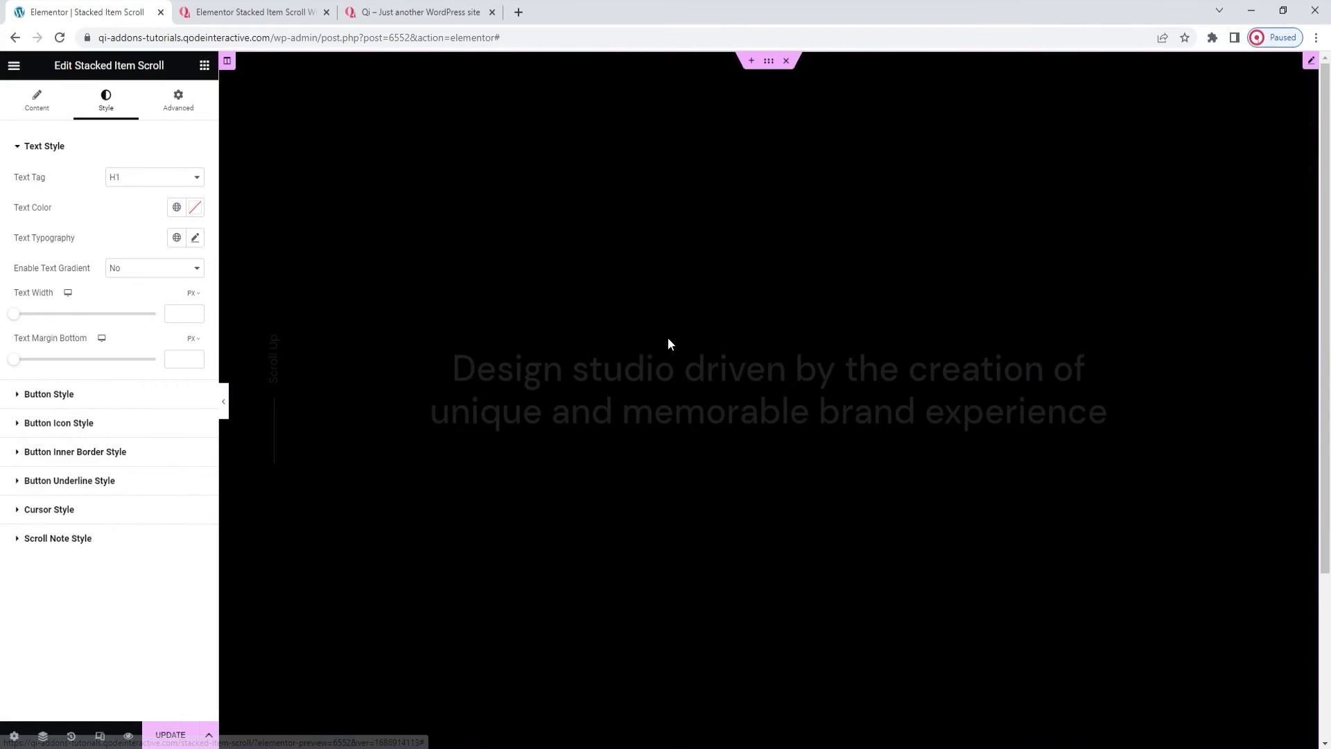
{"action": "left_click", "coordinate": [165, 176]}
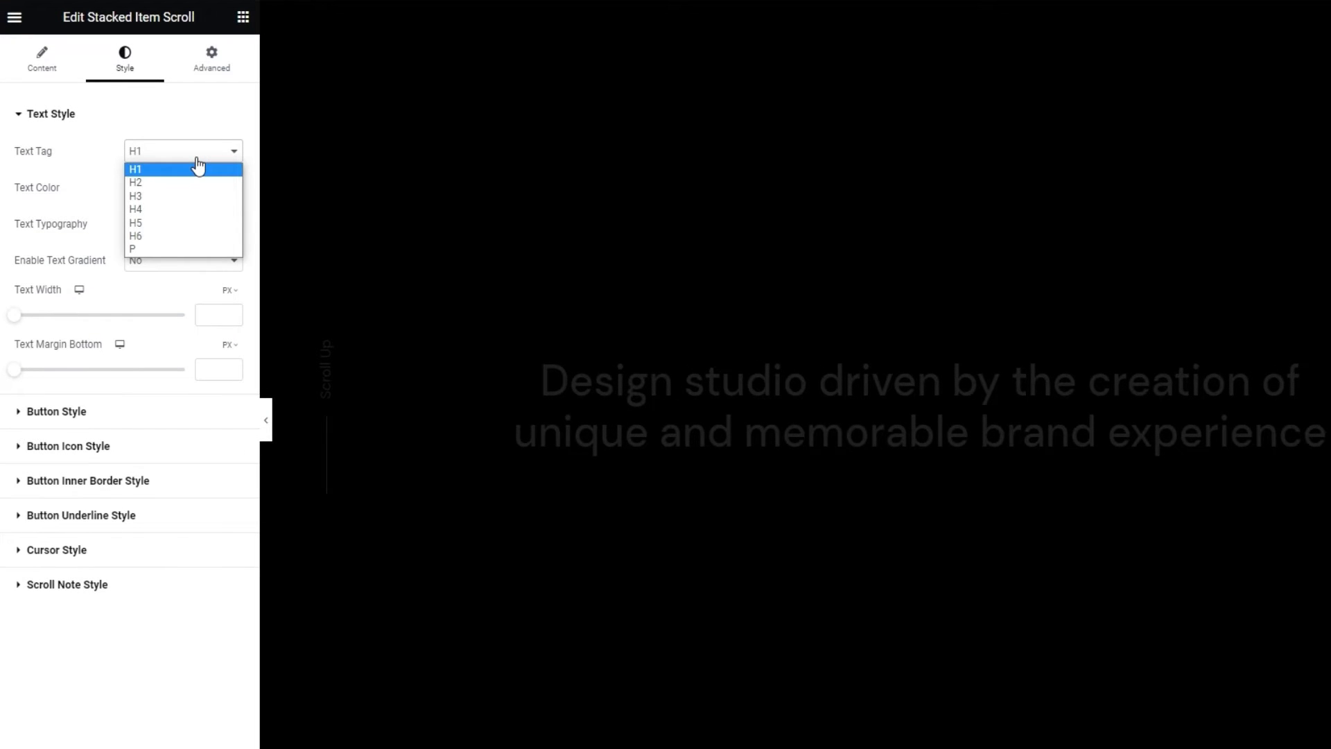
{"action": "left_click", "coordinate": [198, 168]}
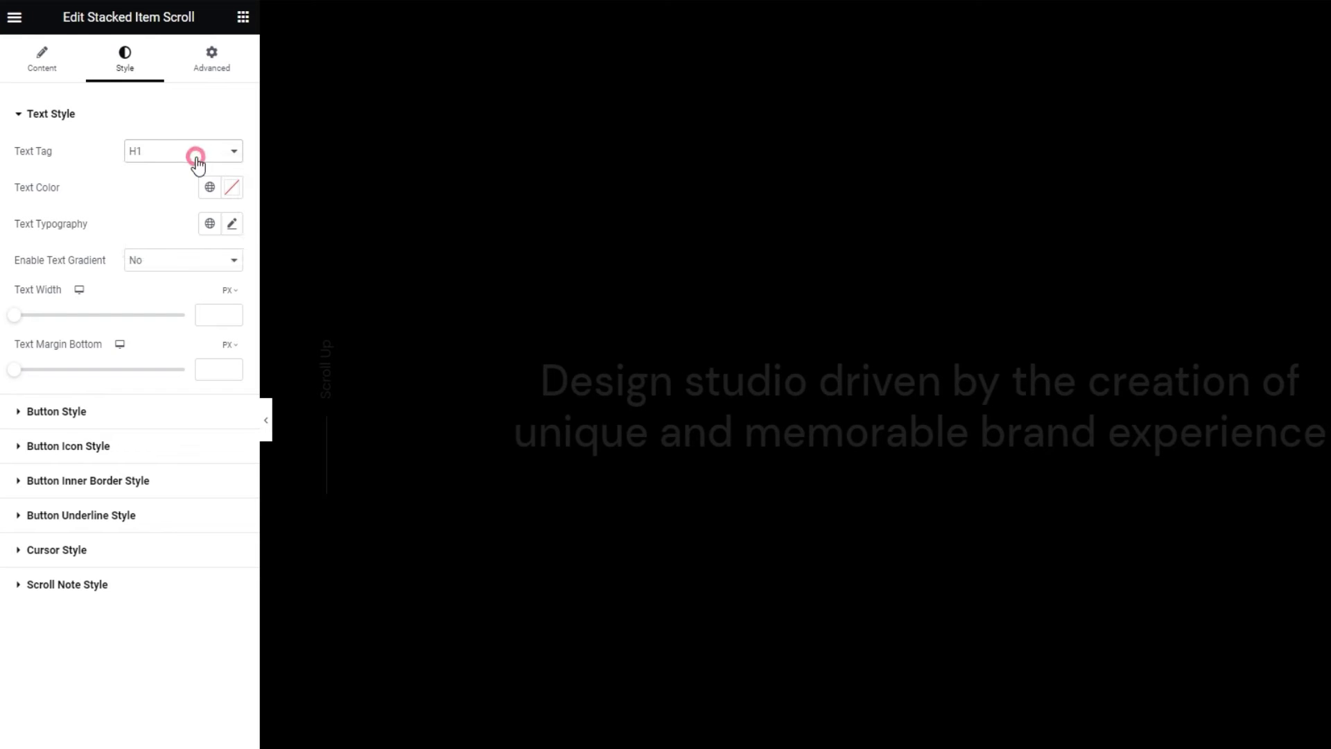
{"action": "left_click", "coordinate": [235, 195]}
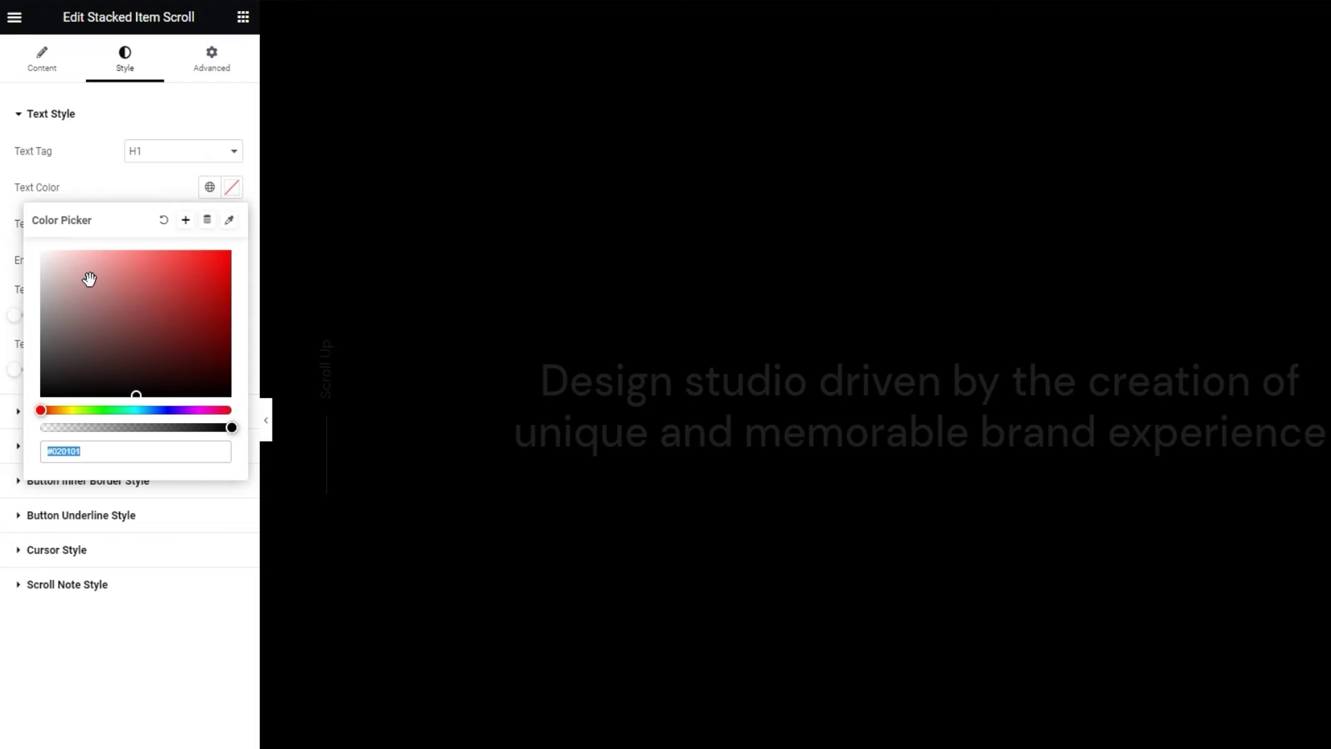
{"action": "left_click_drag", "start_coordinate": [89, 279], "coordinate": [15, 248]}
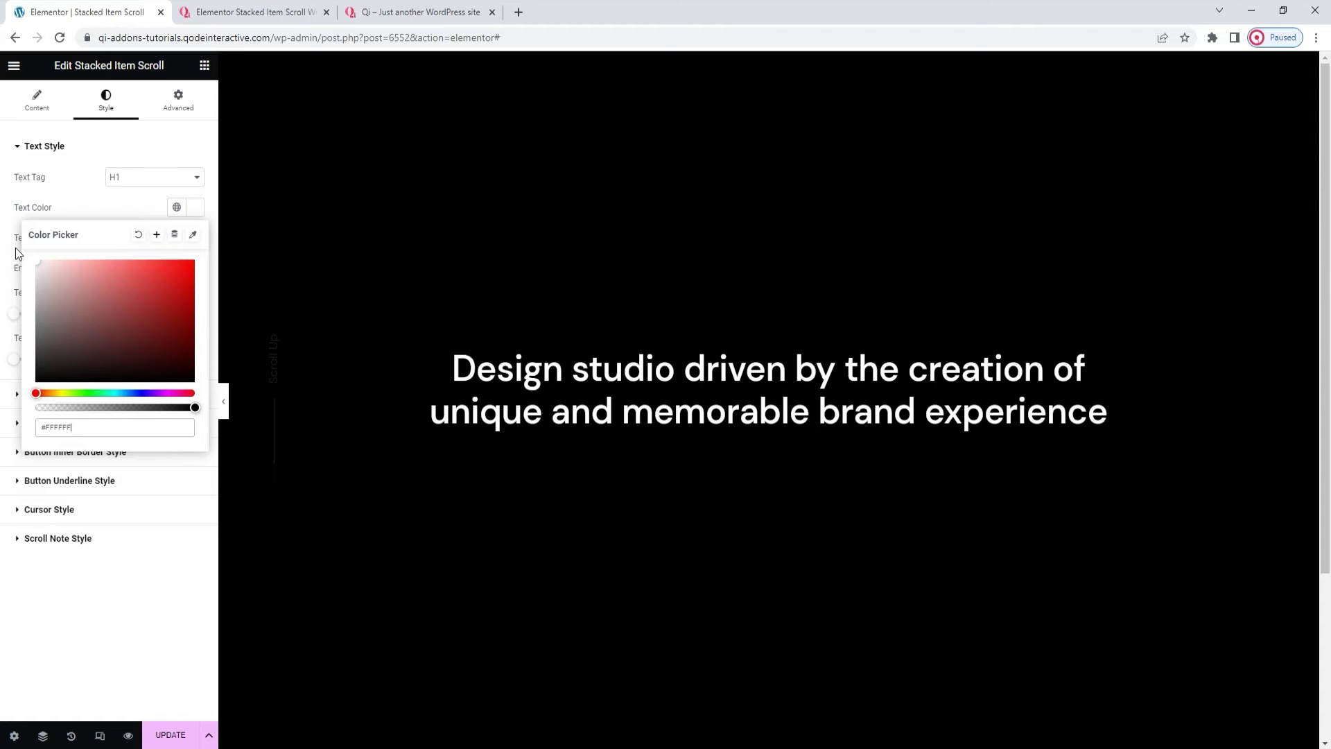
{"action": "left_click", "coordinate": [90, 206]}
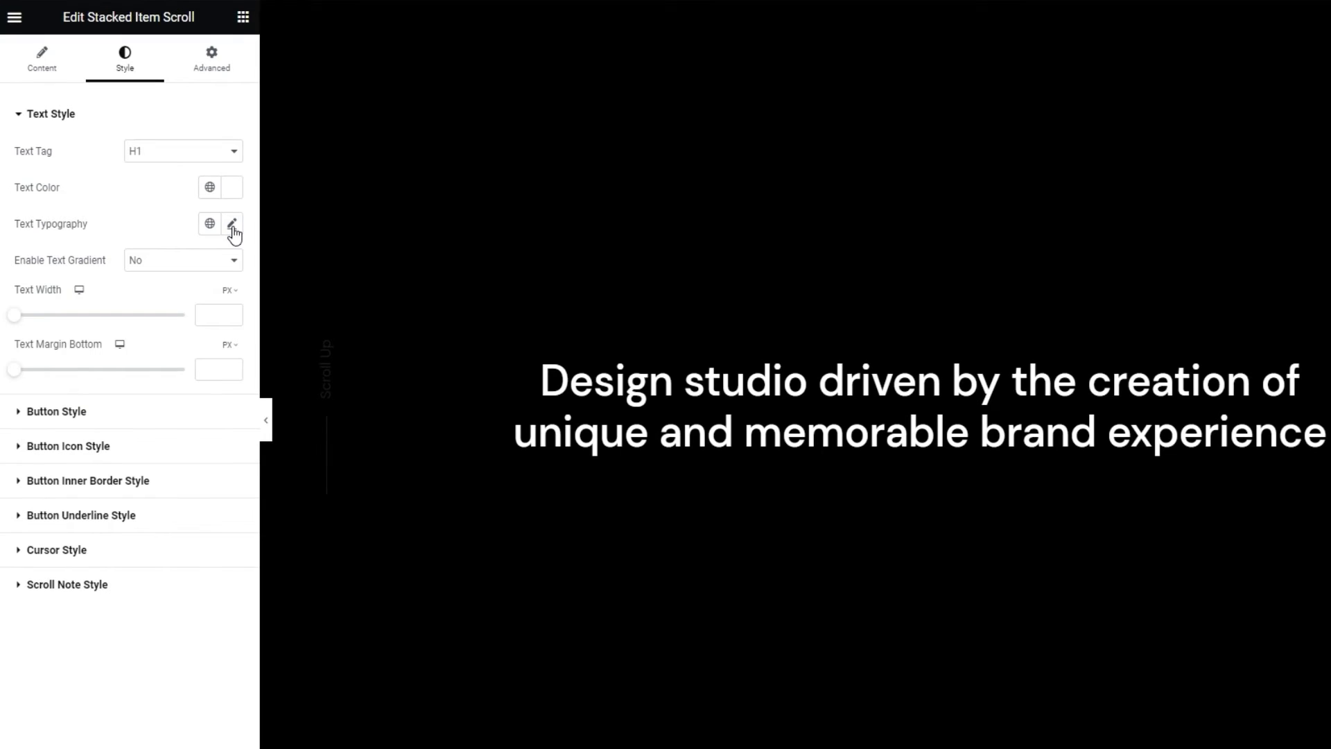
- Set the closing text's font family to Syne Mono
{"action": "left_click", "coordinate": [233, 225]}
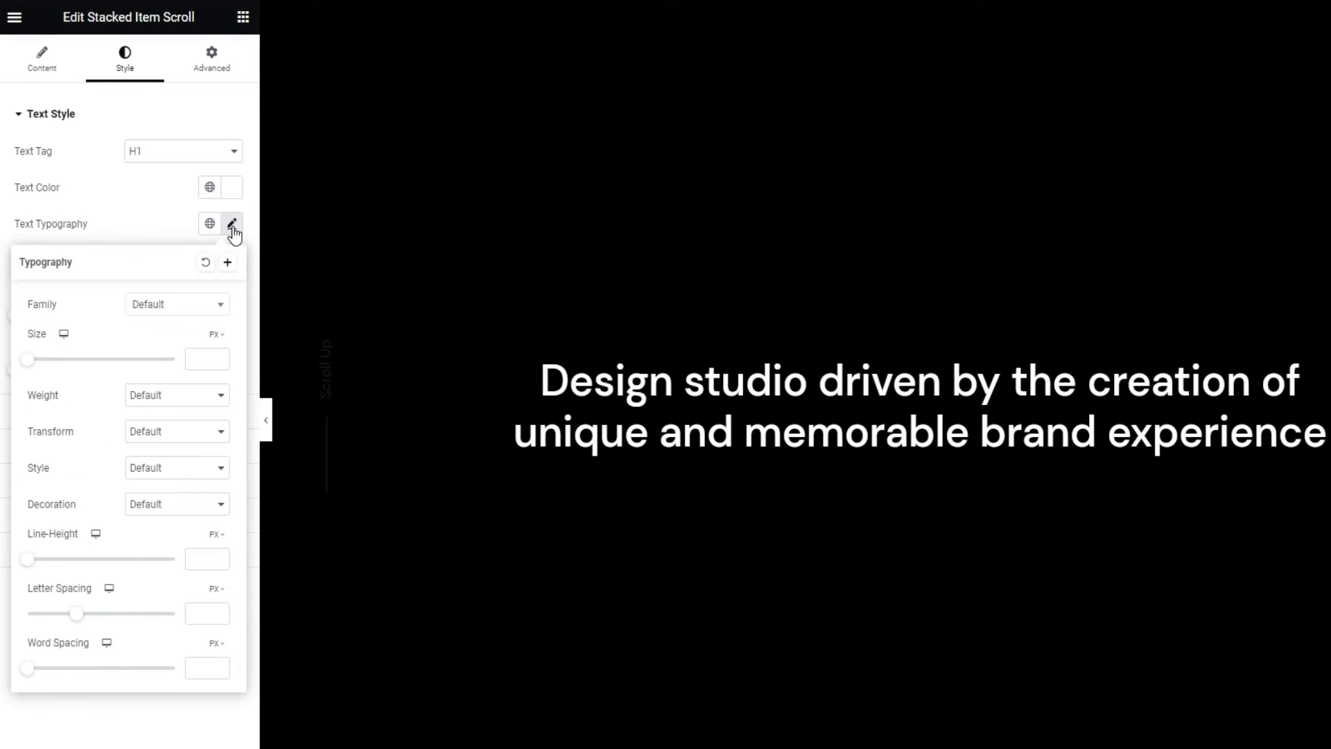
{"action": "left_click", "coordinate": [196, 302]}
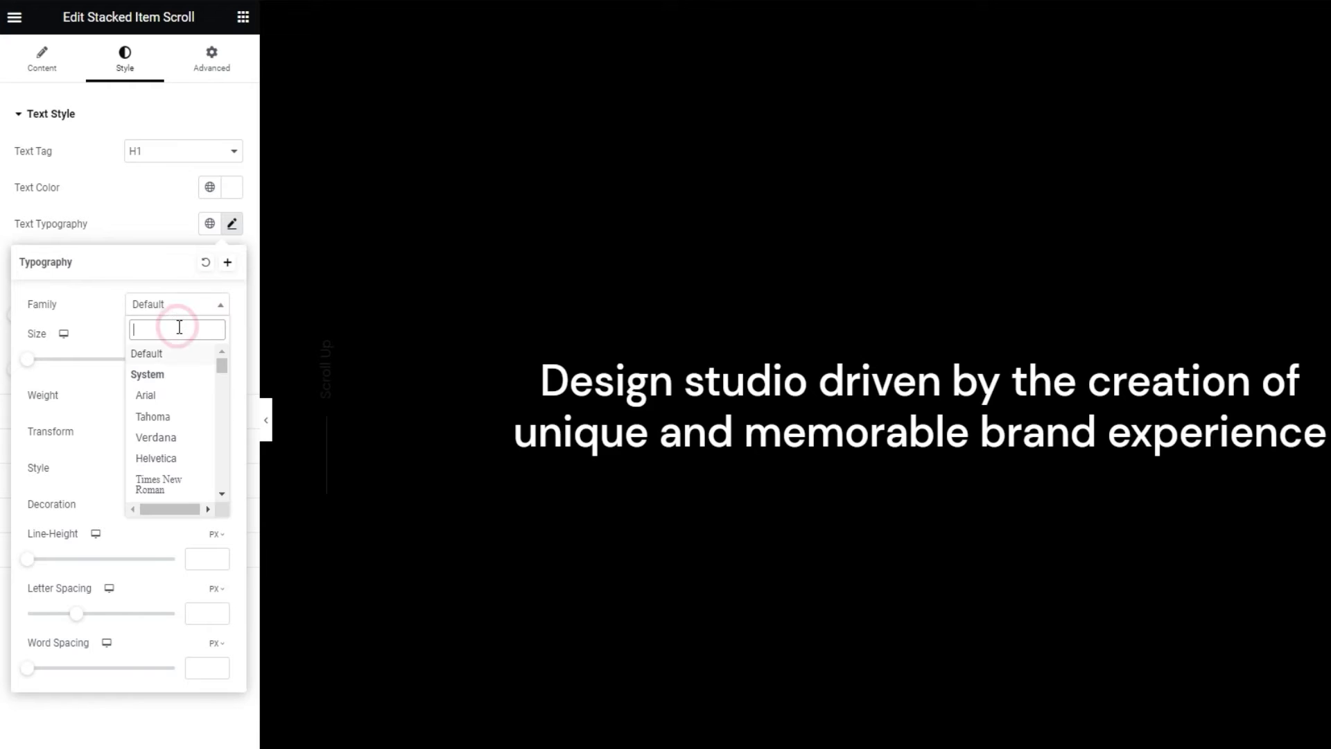
{"action": "type", "text": "syn"}
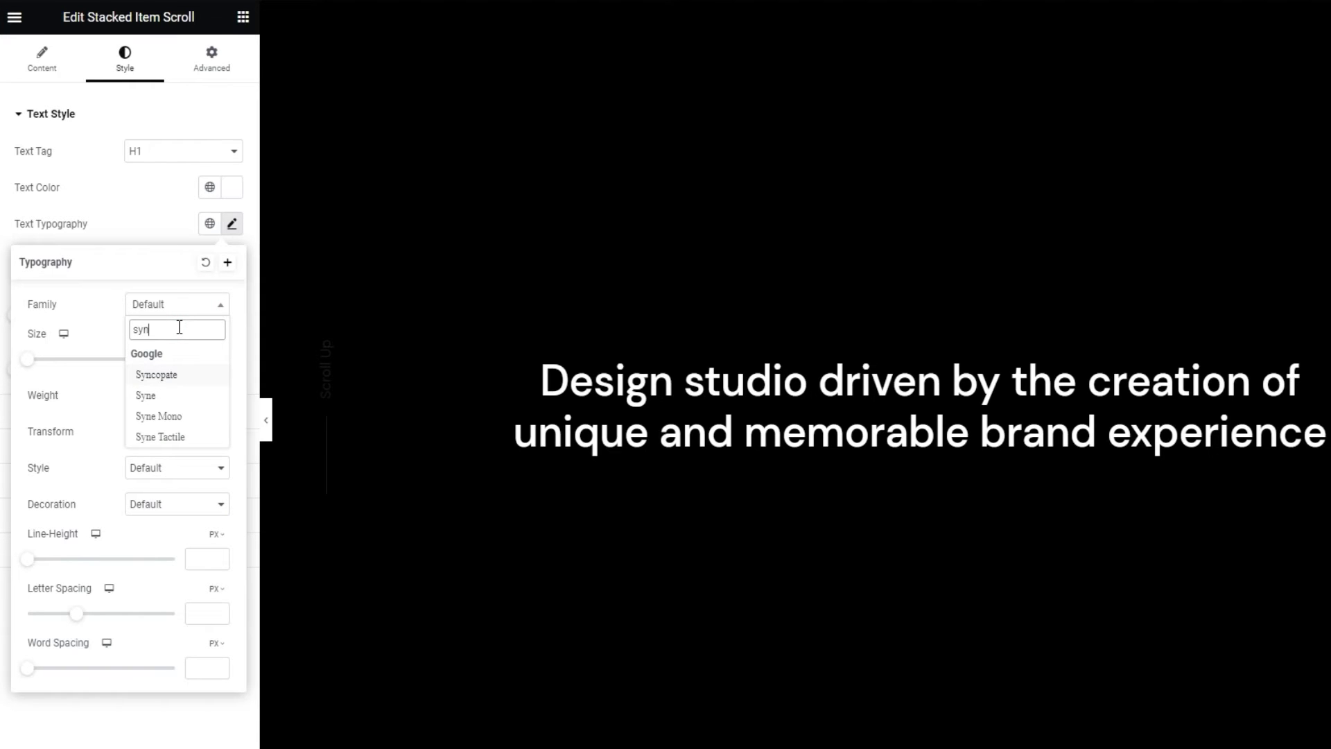
{"action": "left_click", "coordinate": [161, 398]}
{"action": "left_click", "coordinate": [177, 306]}
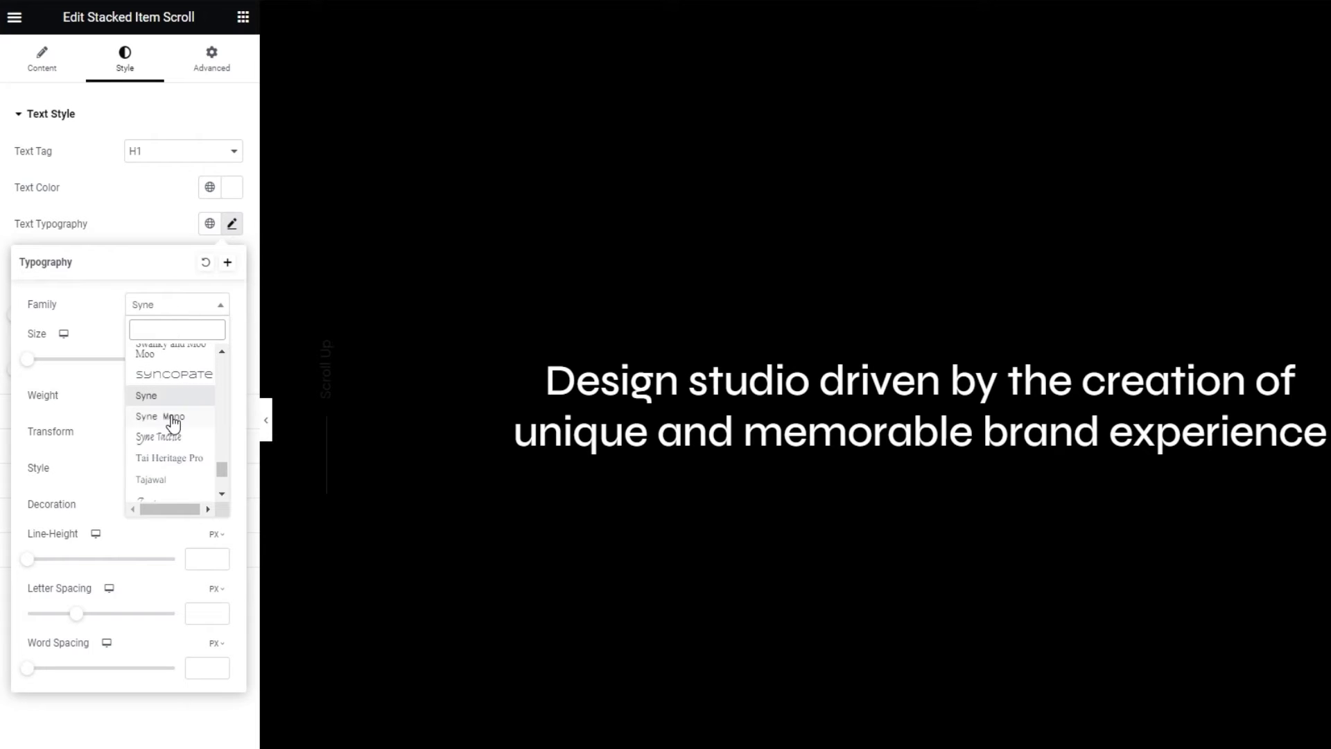
{"action": "left_click", "coordinate": [163, 416]}
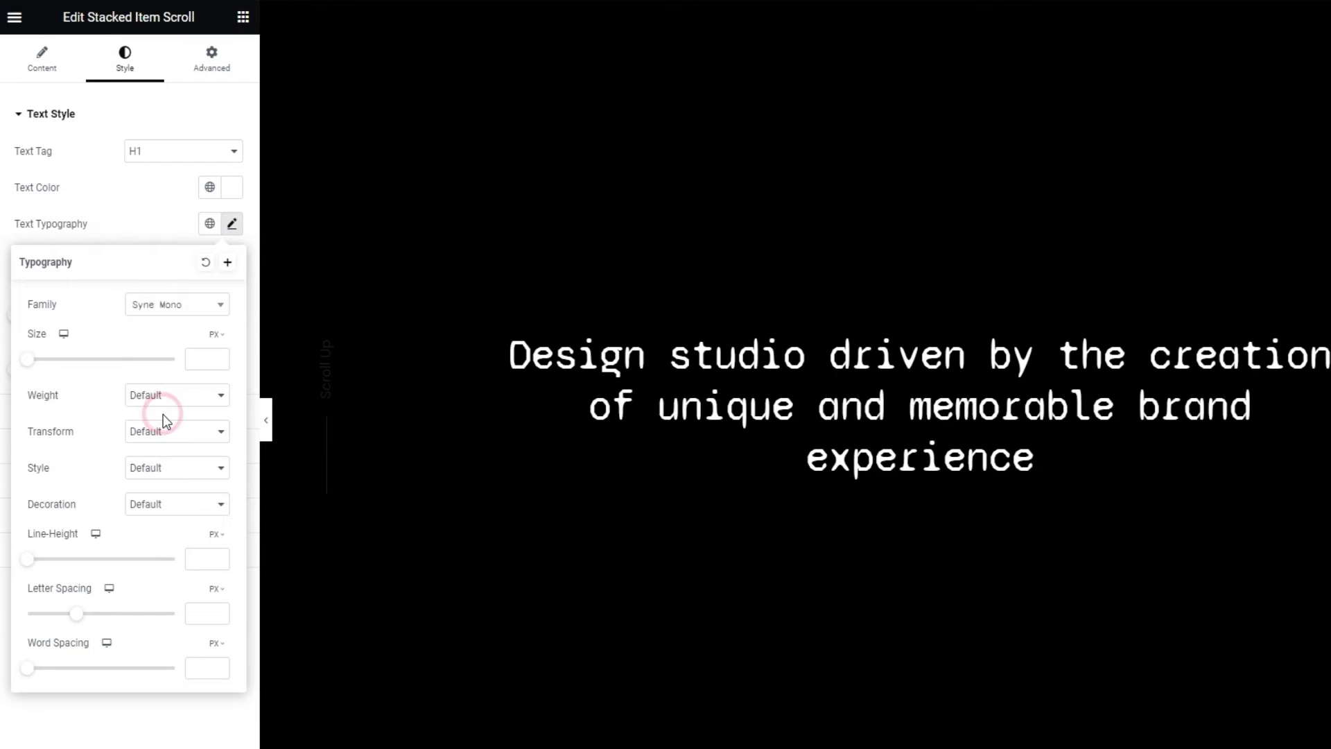
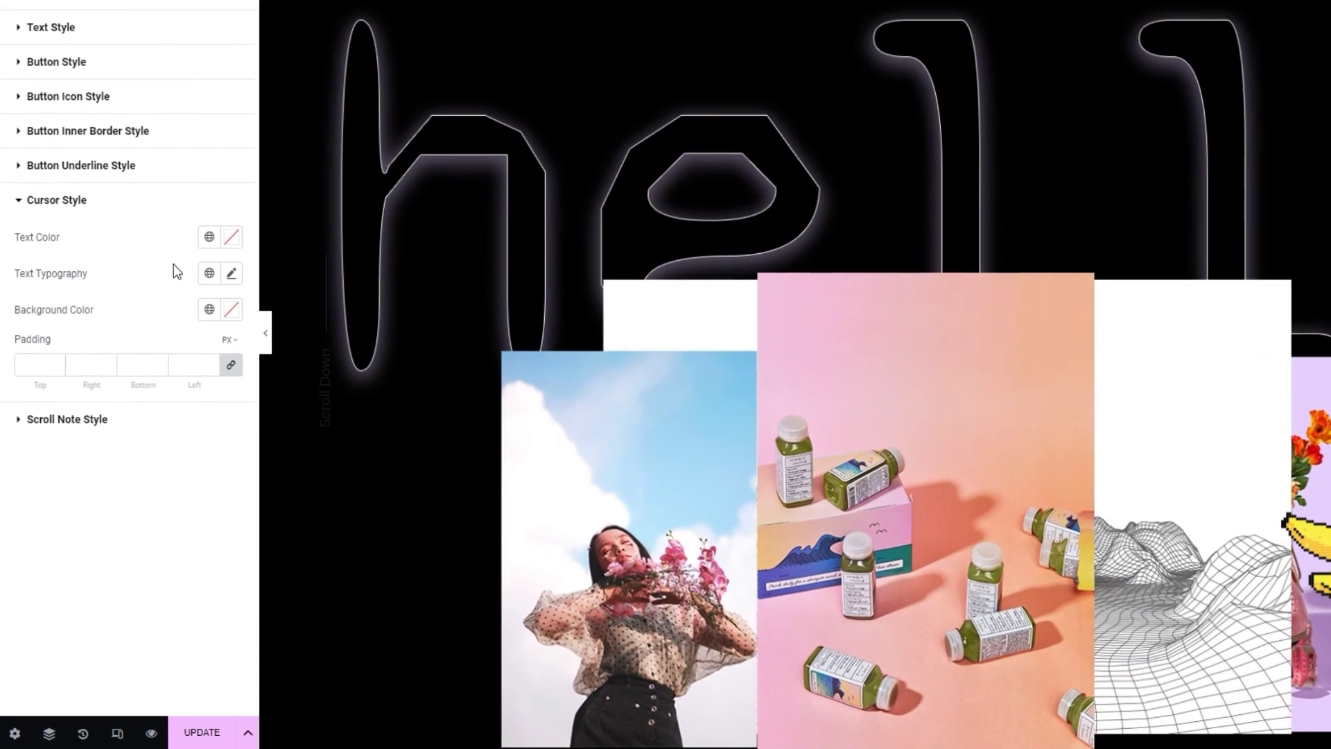
- Set the cursor's text color to white and its background color to black
{"action": "left_click", "coordinate": [232, 237]}
{"action": "left_click", "coordinate": [43, 299]}
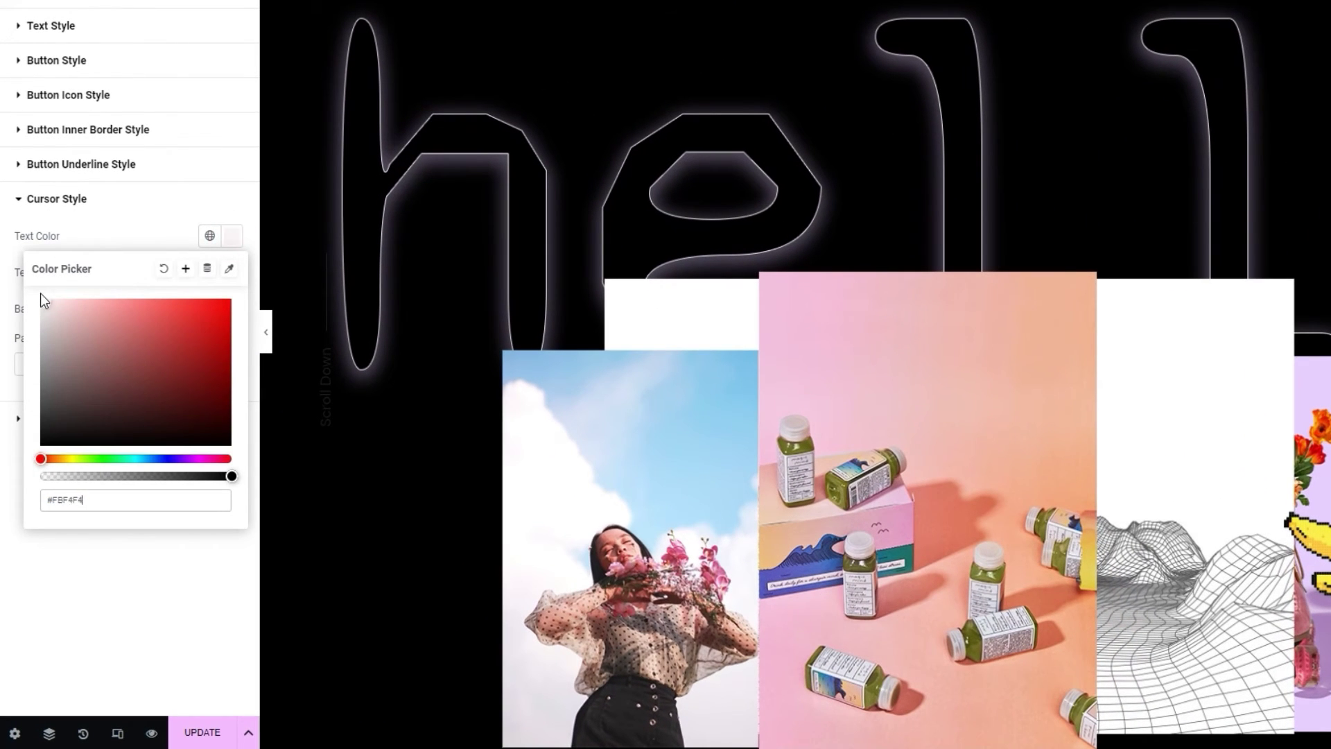
{"action": "left_click", "coordinate": [232, 238]}
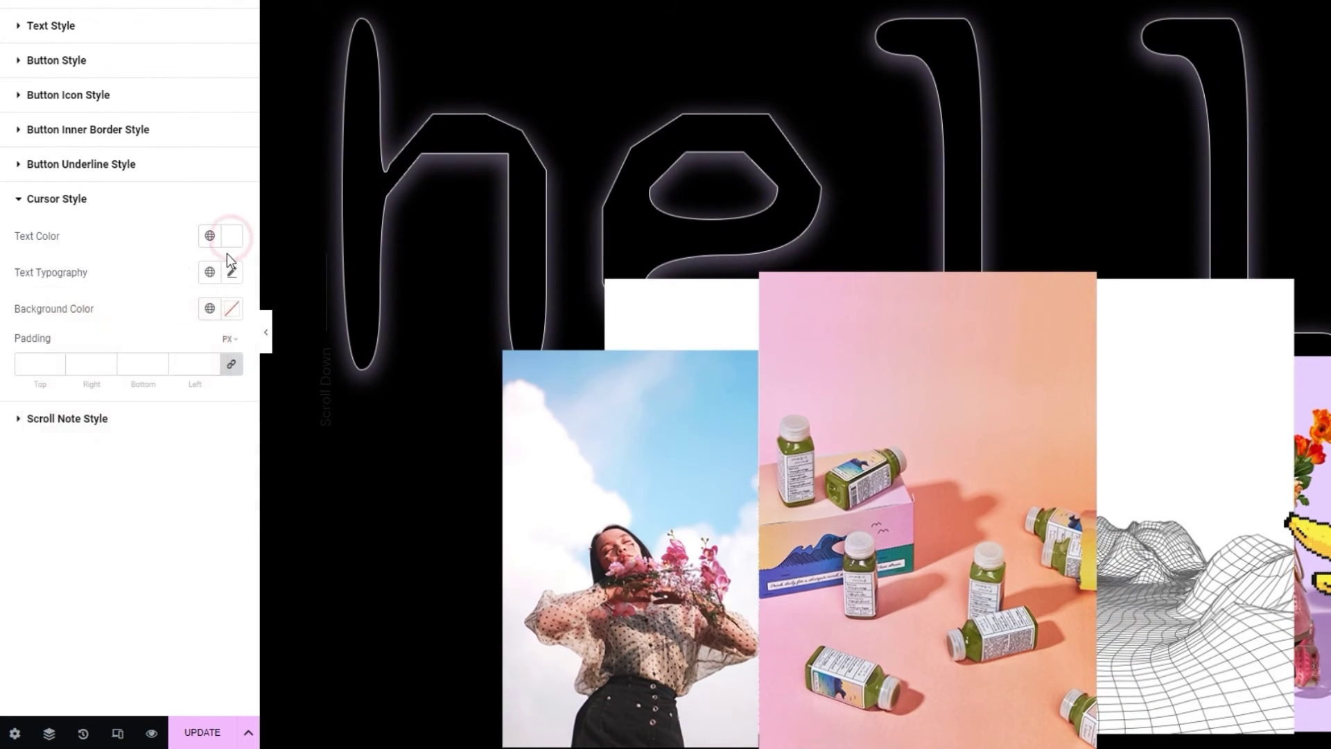
{"action": "left_click", "coordinate": [231, 309]}
{"action": "double_click", "coordinate": [93, 573]}
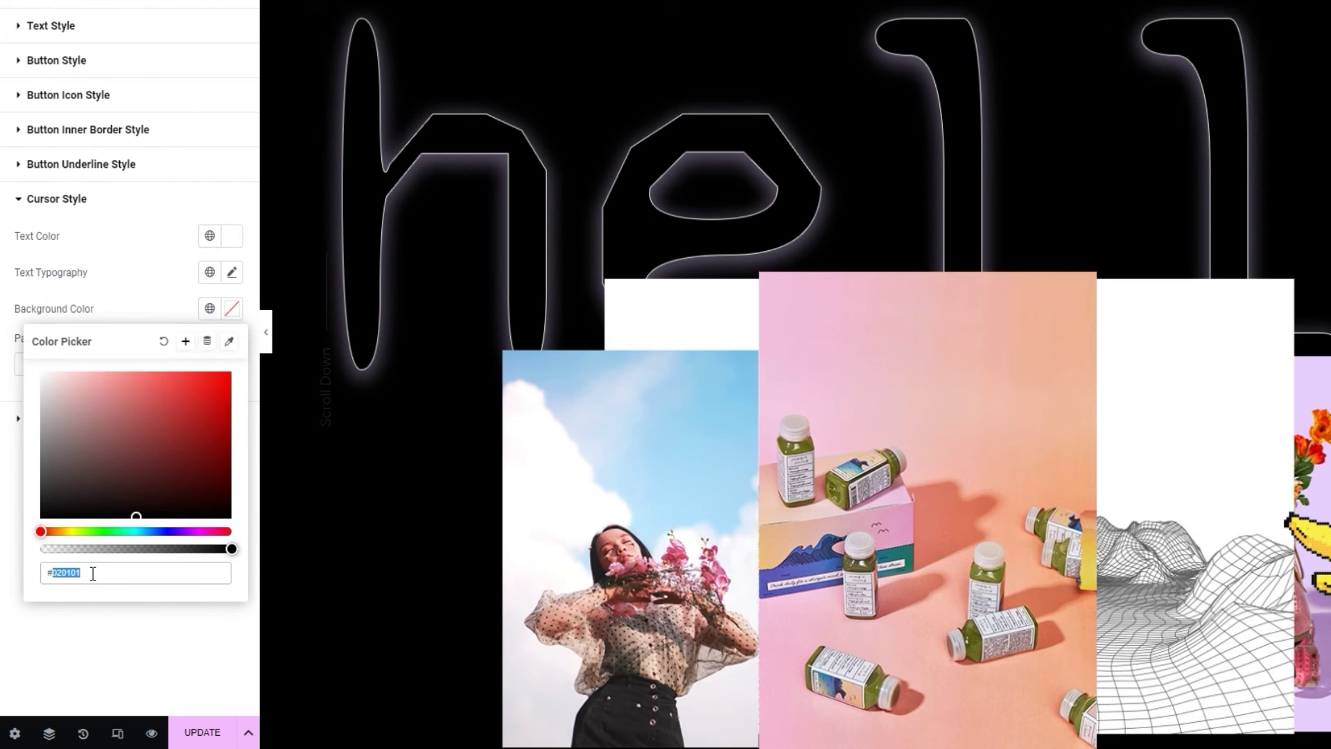
{"action": "type", "text": "0201"}
{"action": "type", "text": "01fd"}
{"action": "left_click", "coordinate": [232, 308]}
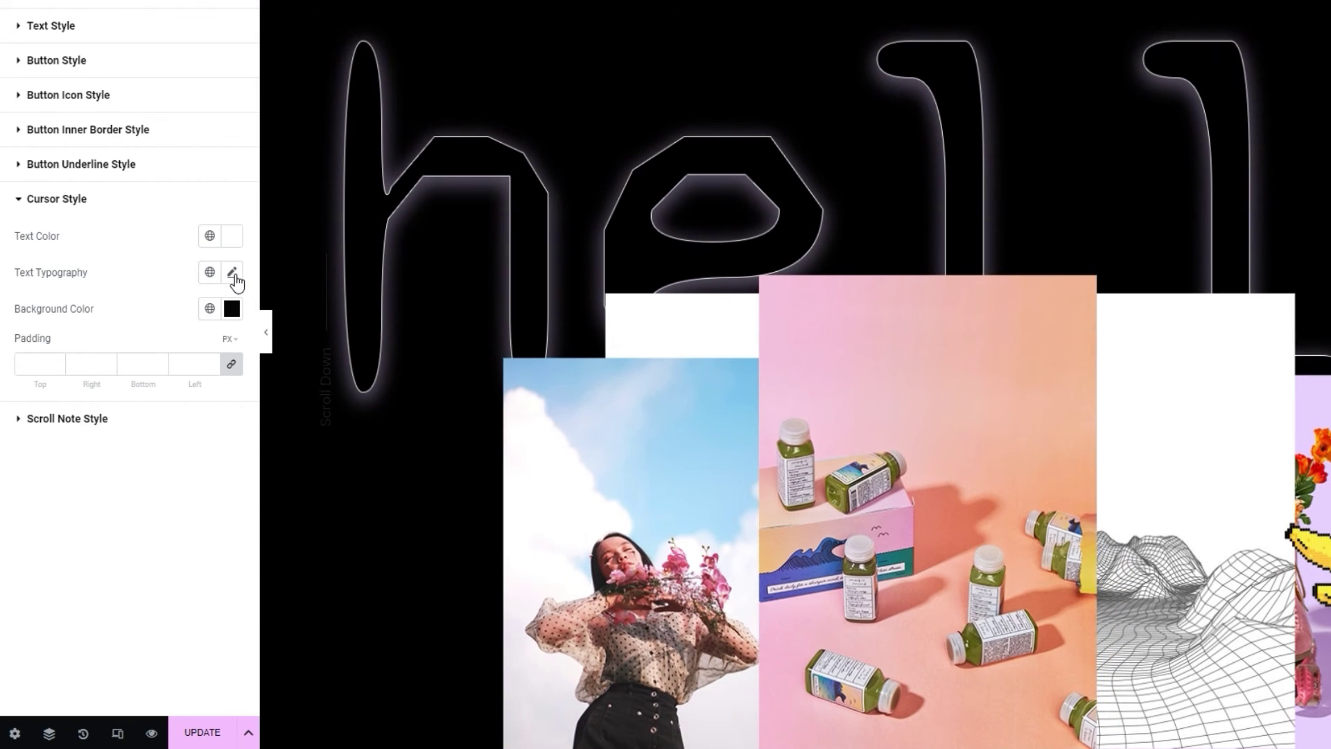
- Set the cursor text's typography to the Syne Mono font family at a size of 24 px
{"action": "left_click", "coordinate": [233, 274]}
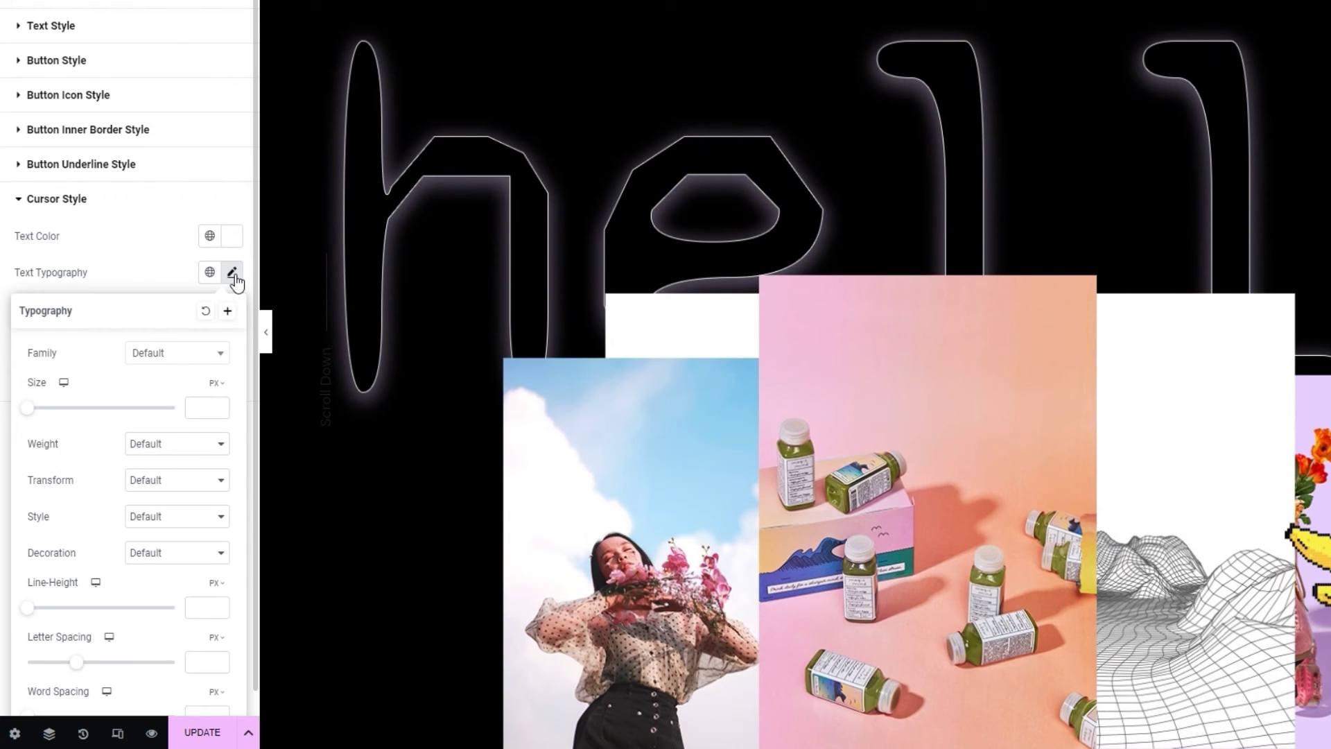
{"action": "left_click", "coordinate": [196, 354]}
{"action": "left_click", "coordinate": [178, 382]}
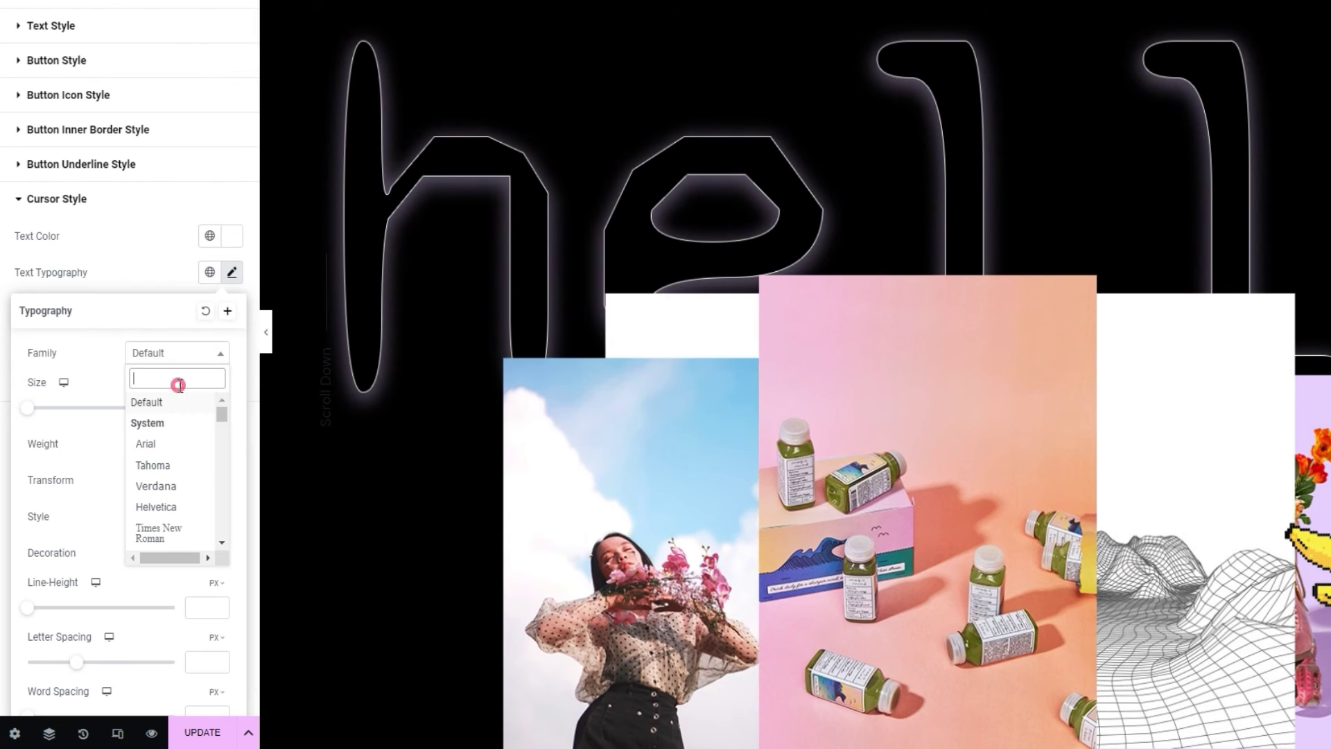
{"action": "type", "text": "syn"}
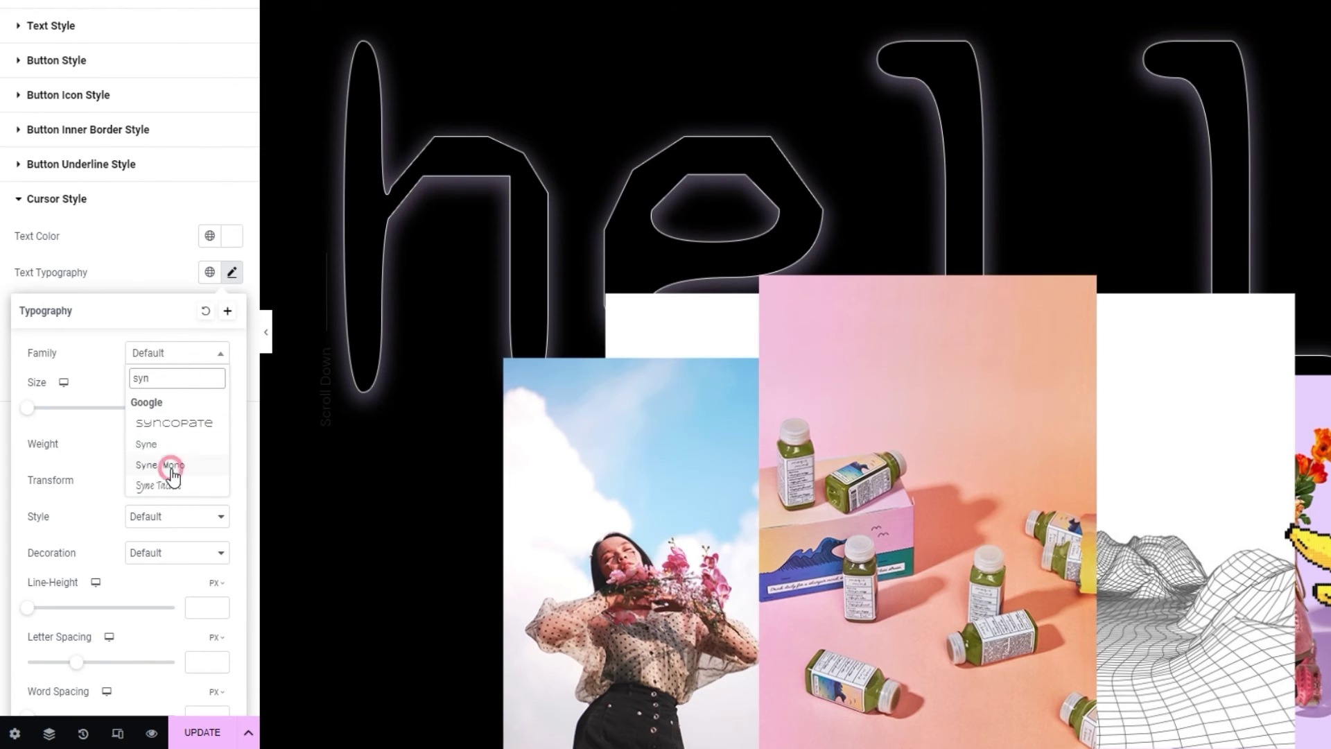
{"action": "left_click", "coordinate": [170, 466]}
{"action": "left_click", "coordinate": [201, 405]}
{"action": "type", "text": "24"}
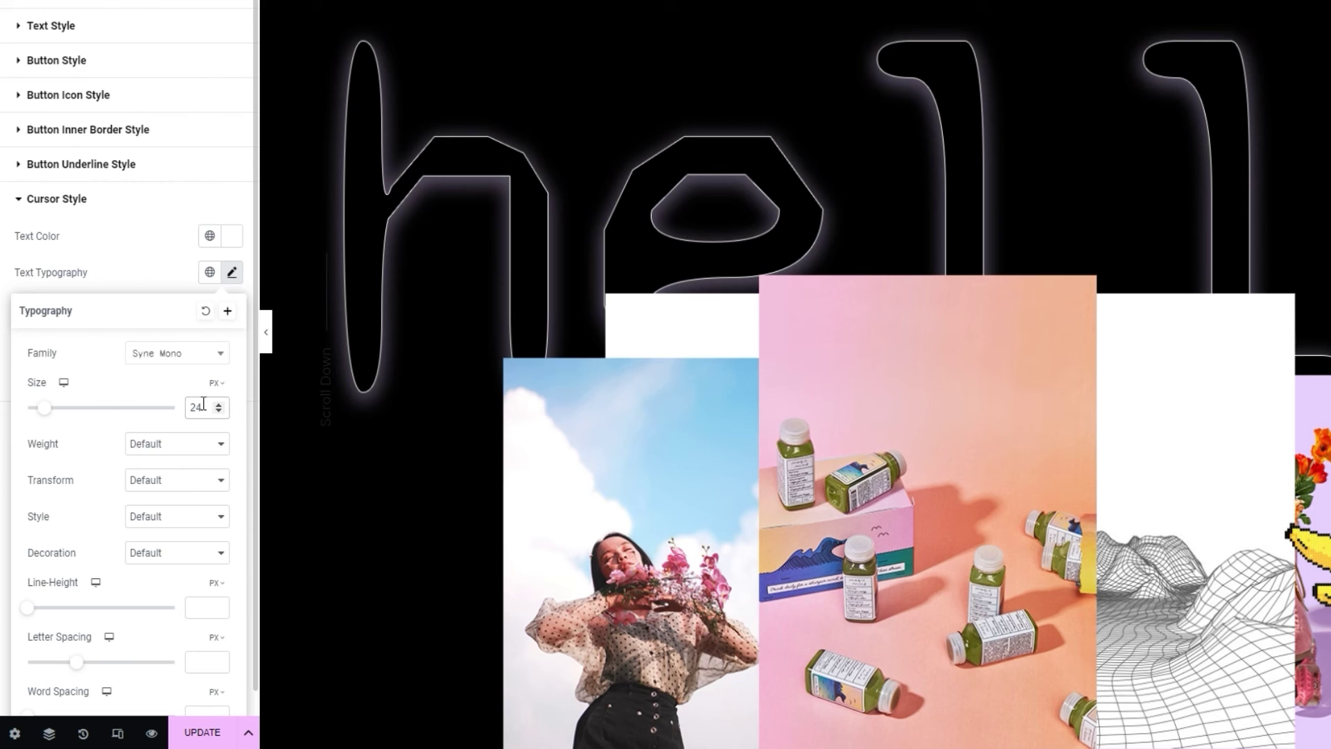
{"action": "left_click", "coordinate": [232, 273]}
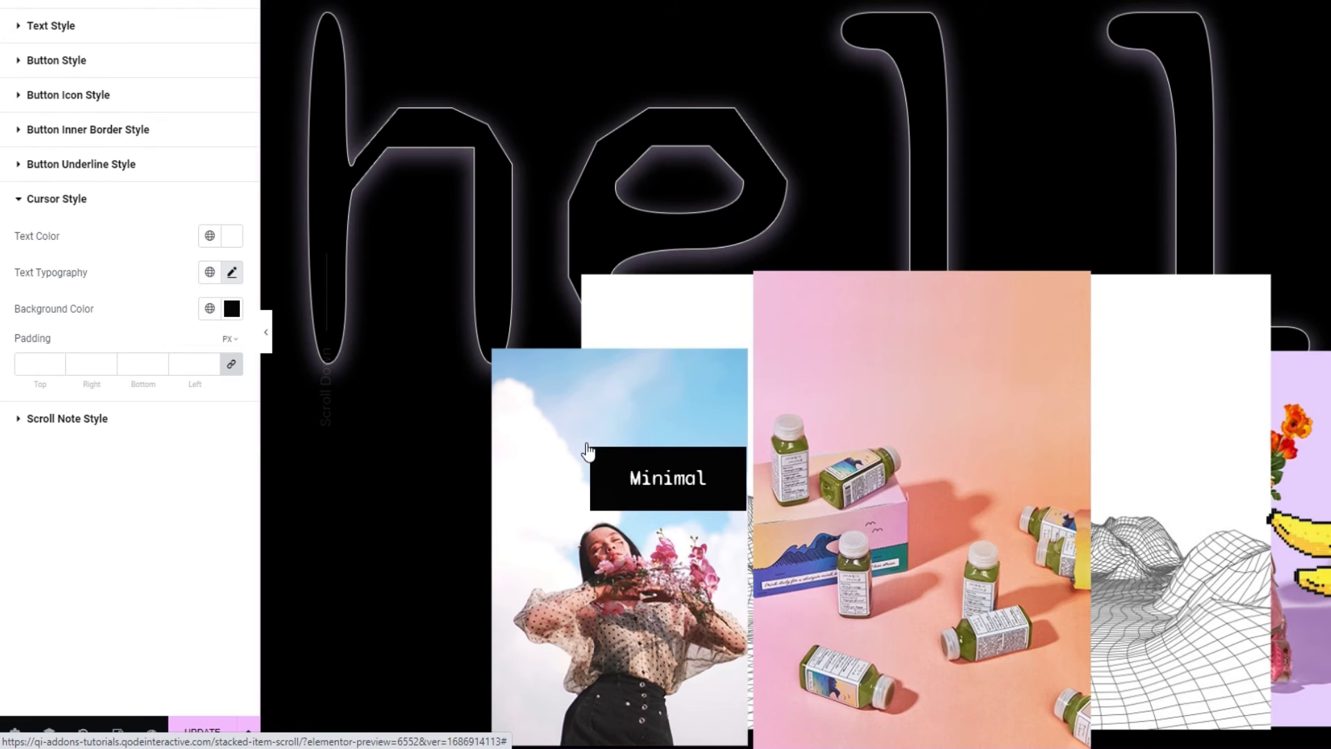
- Unlink the cursor's padding values and set them to 10 px top, 20 px right, 10 px bottom and 20 px left
{"action": "left_click", "coordinate": [229, 368]}
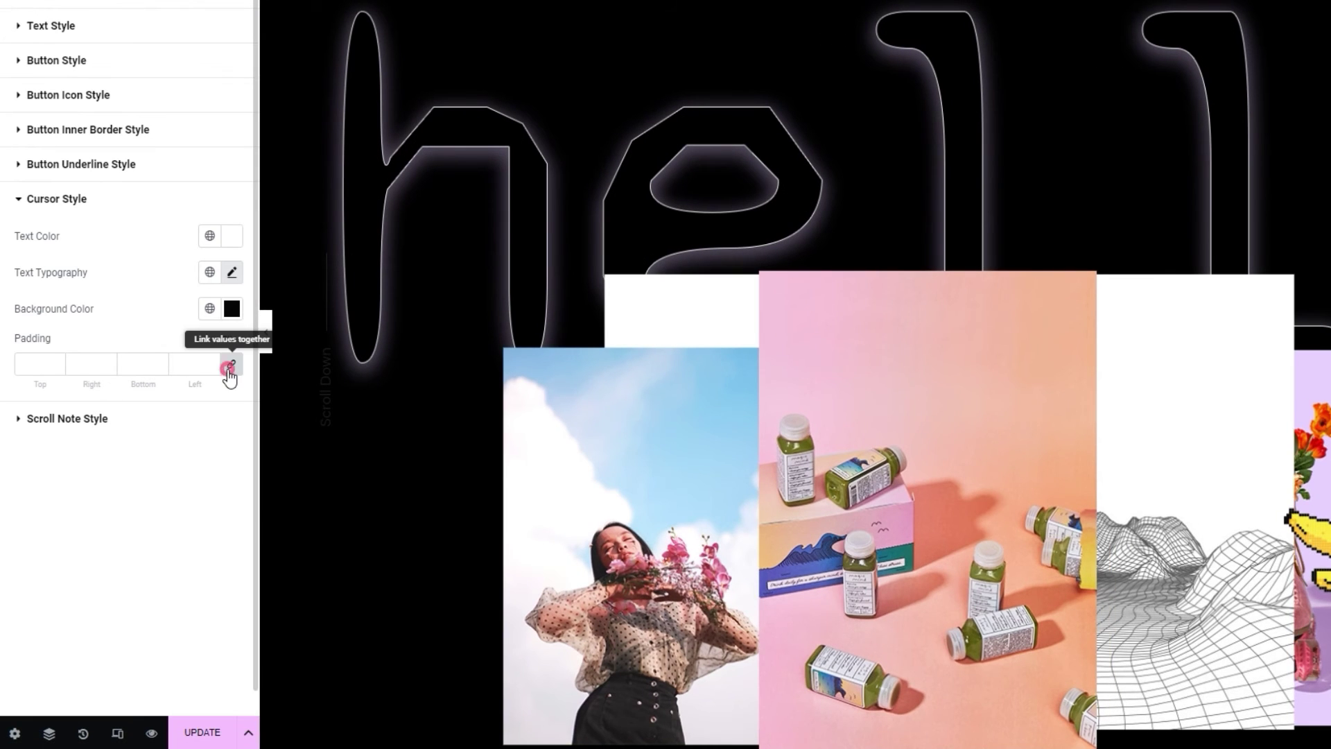
{"action": "left_click", "coordinate": [28, 365]}
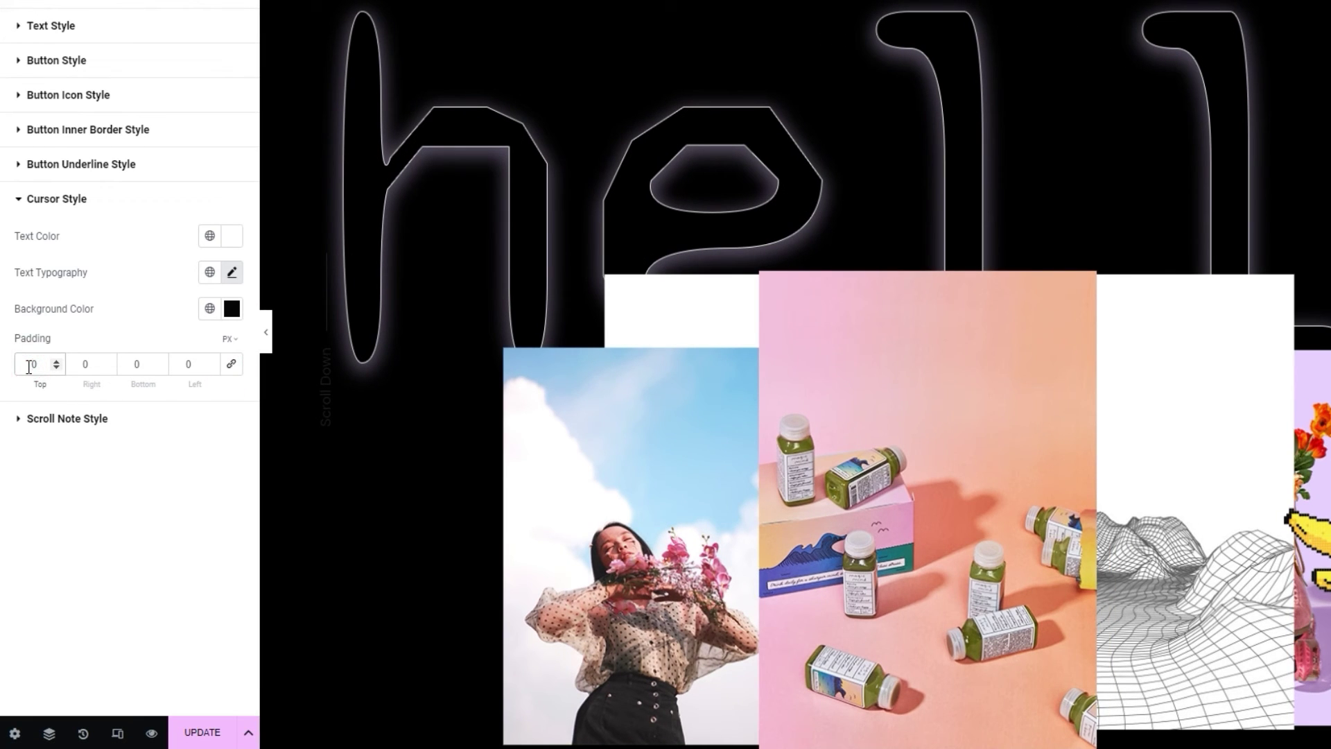
{"action": "type", "text": "1"}
{"action": "left_click", "coordinate": [78, 364]}
{"action": "type", "text": "2"}
{"action": "left_click", "coordinate": [127, 361]}
{"action": "type", "text": "1"}
{"action": "left_click", "coordinate": [180, 364]}
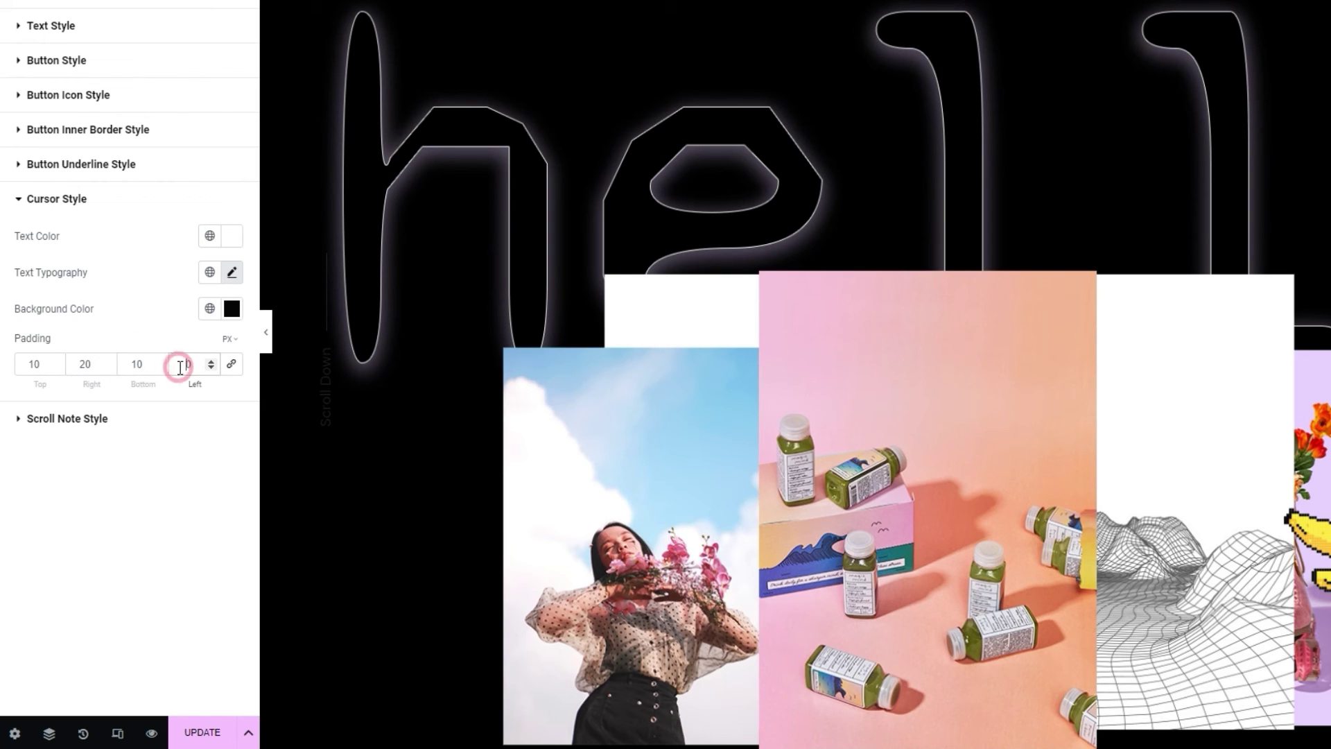
{"action": "type", "text": "2"}
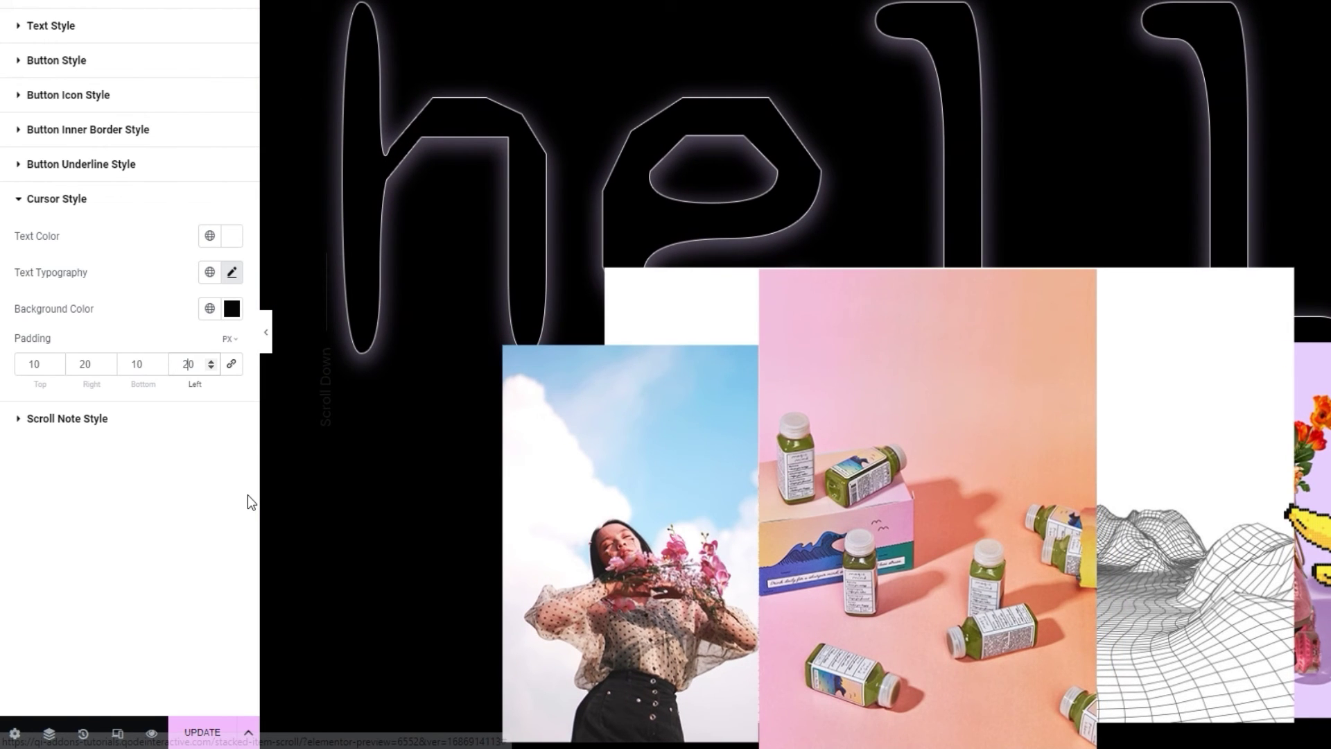
- Set the scroll note's color to white, #FFFFFF
{"action": "left_click", "coordinate": [169, 418]}
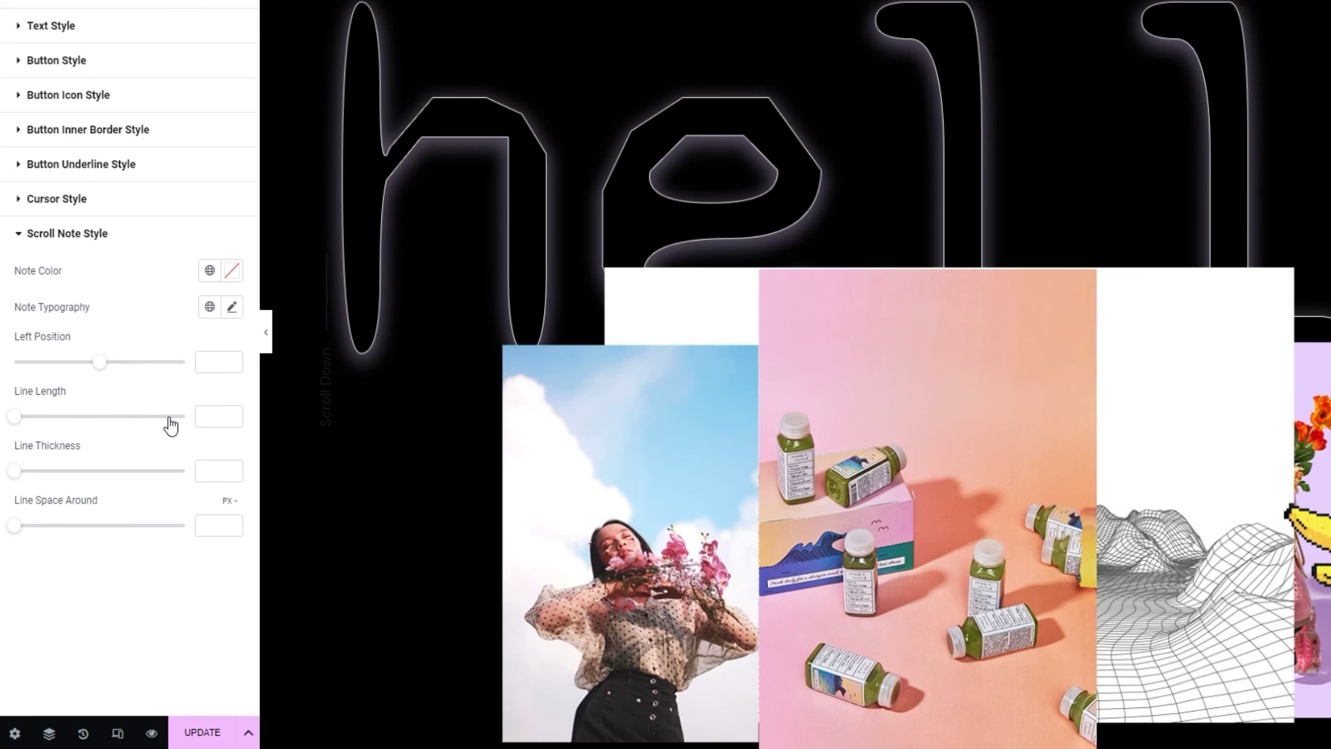
{"action": "left_click", "coordinate": [231, 270]}
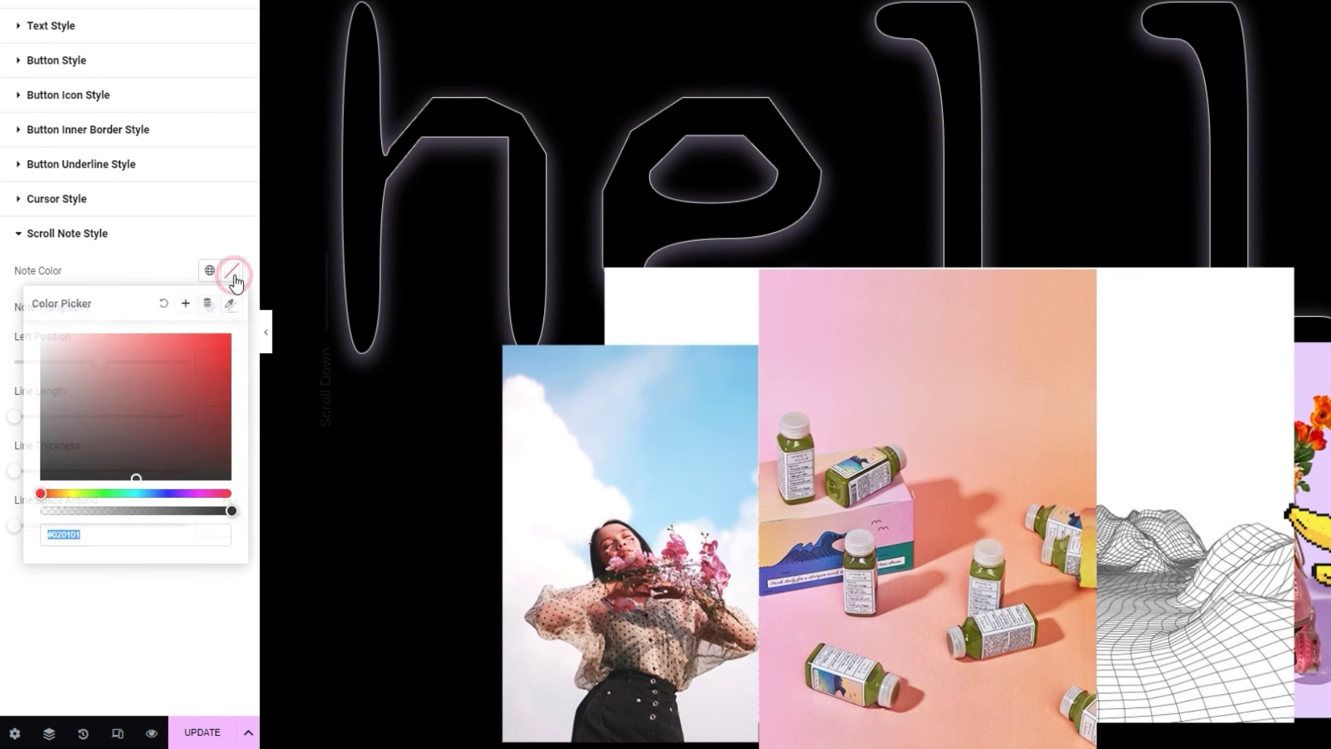
{"action": "left_click", "coordinate": [54, 351]}
{"action": "left_click_drag", "start_coordinate": [54, 350], "coordinate": [14, 320]}
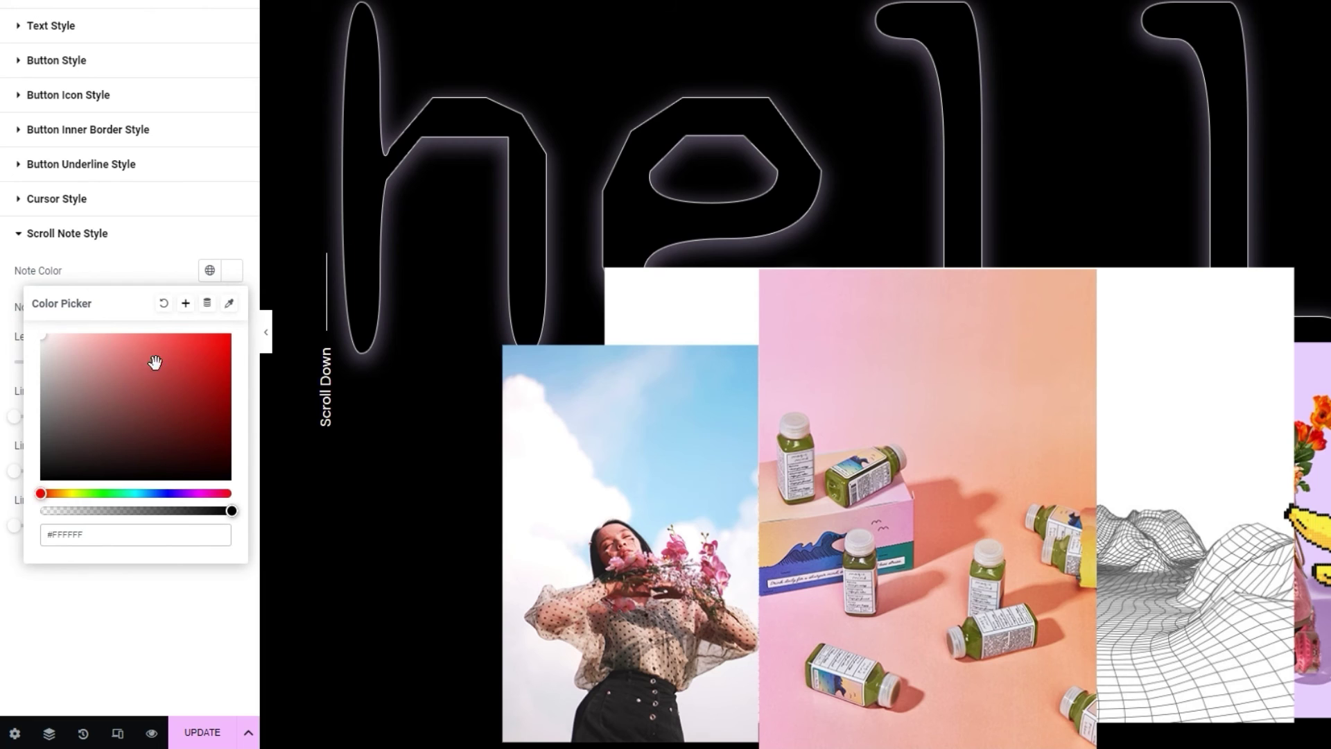
{"action": "left_click", "coordinate": [232, 270]}
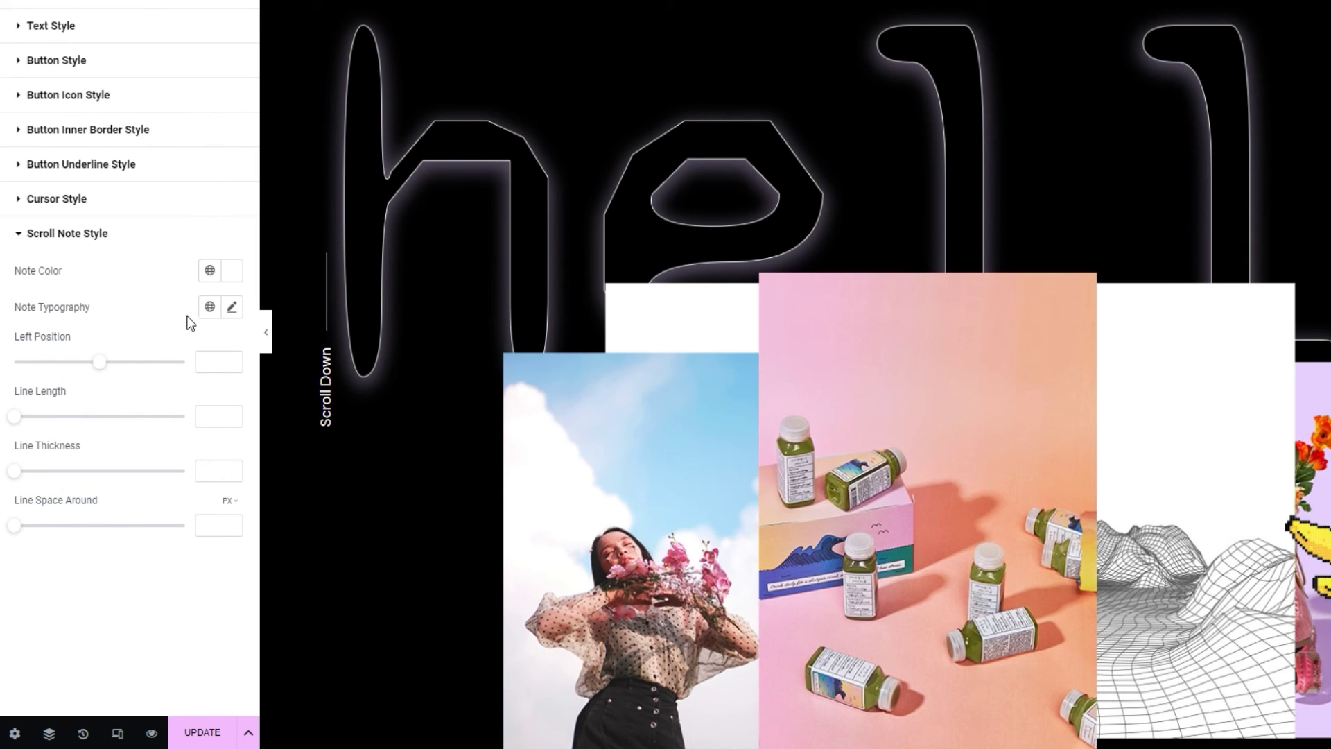
- Style the scroll note's typography with an 18 px size, 500 (Medium) weight and Lowercase transform
{"action": "left_click", "coordinate": [231, 307]}
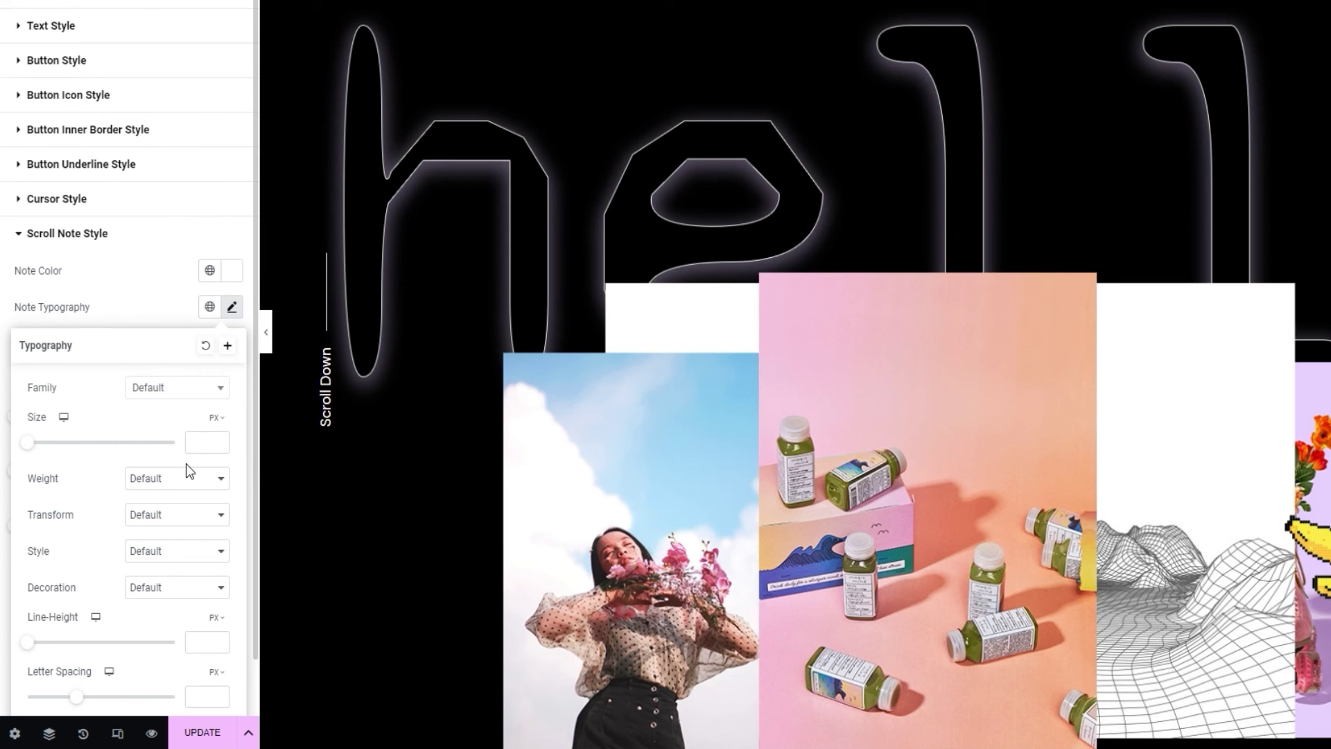
{"action": "left_click", "coordinate": [201, 438]}
{"action": "type", "text": "18"}
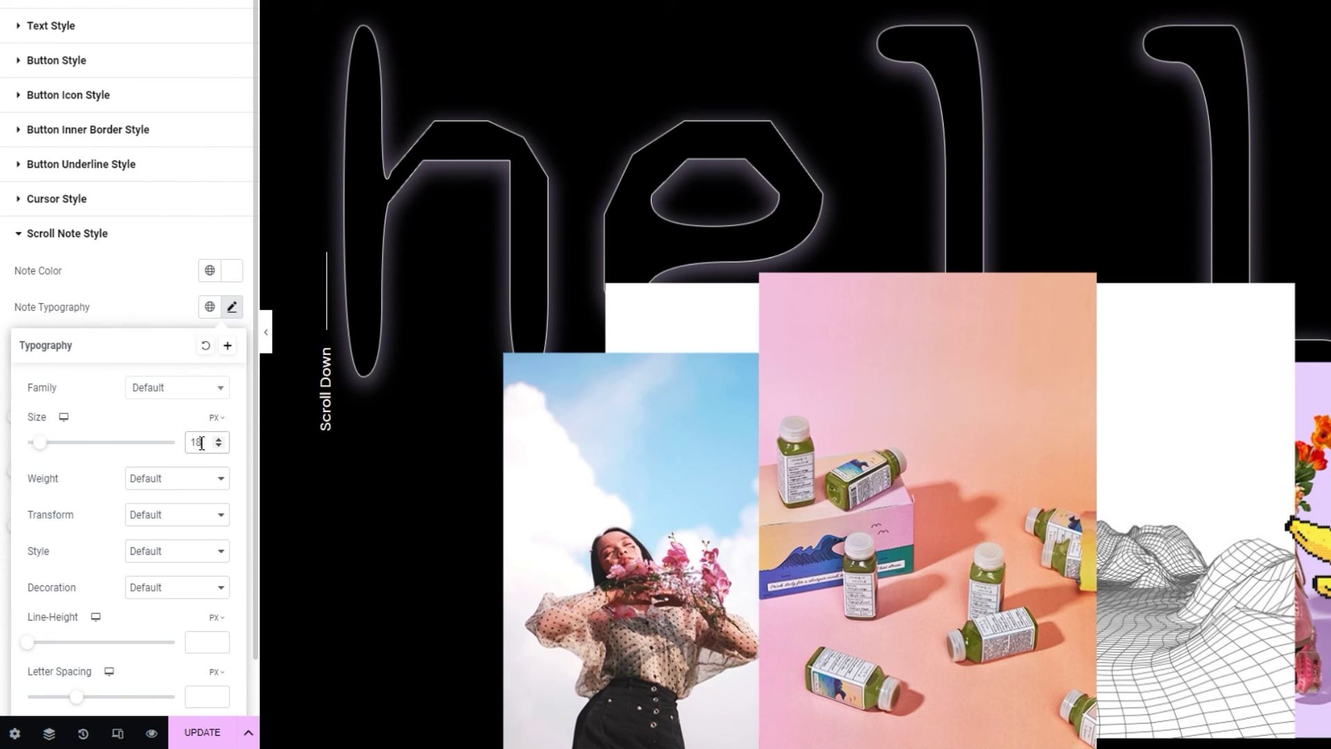
{"action": "left_click", "coordinate": [194, 480]}
{"action": "left_click", "coordinate": [173, 552]}
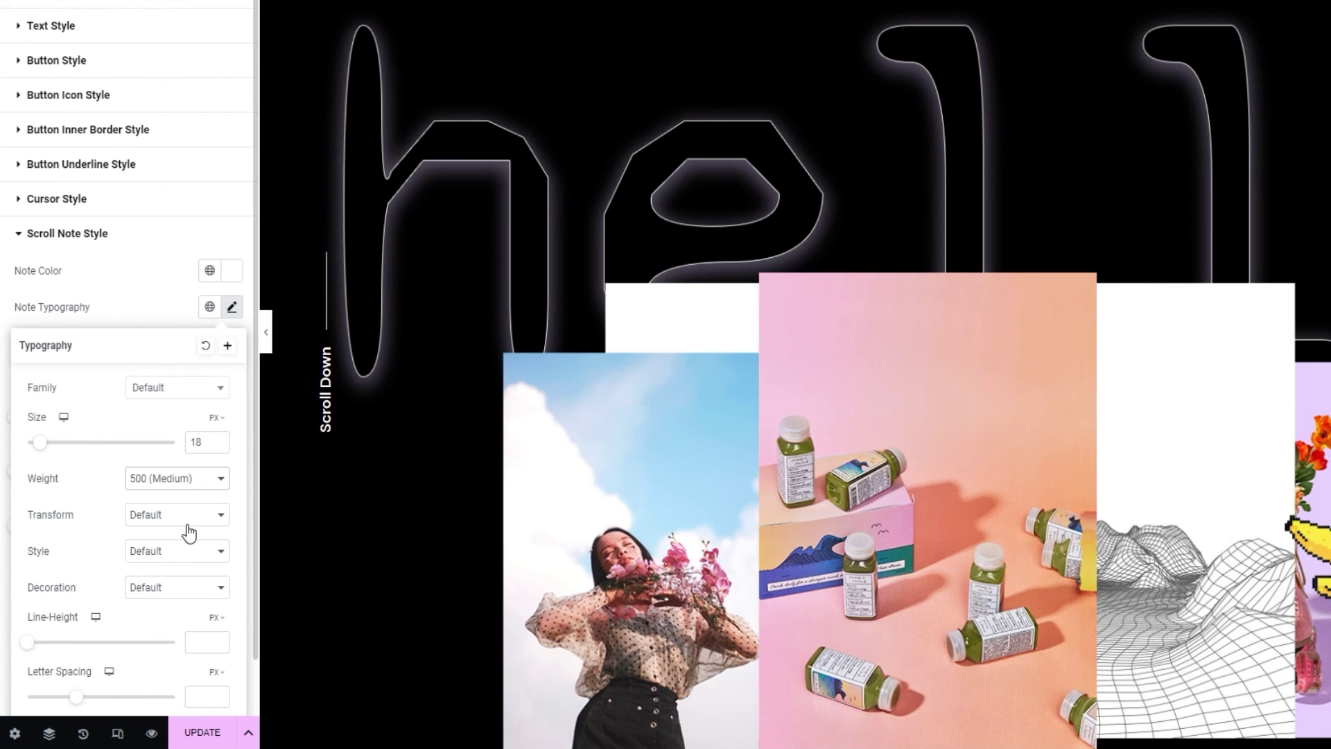
{"action": "left_click", "coordinate": [186, 518]}
{"action": "left_click", "coordinate": [177, 559]}
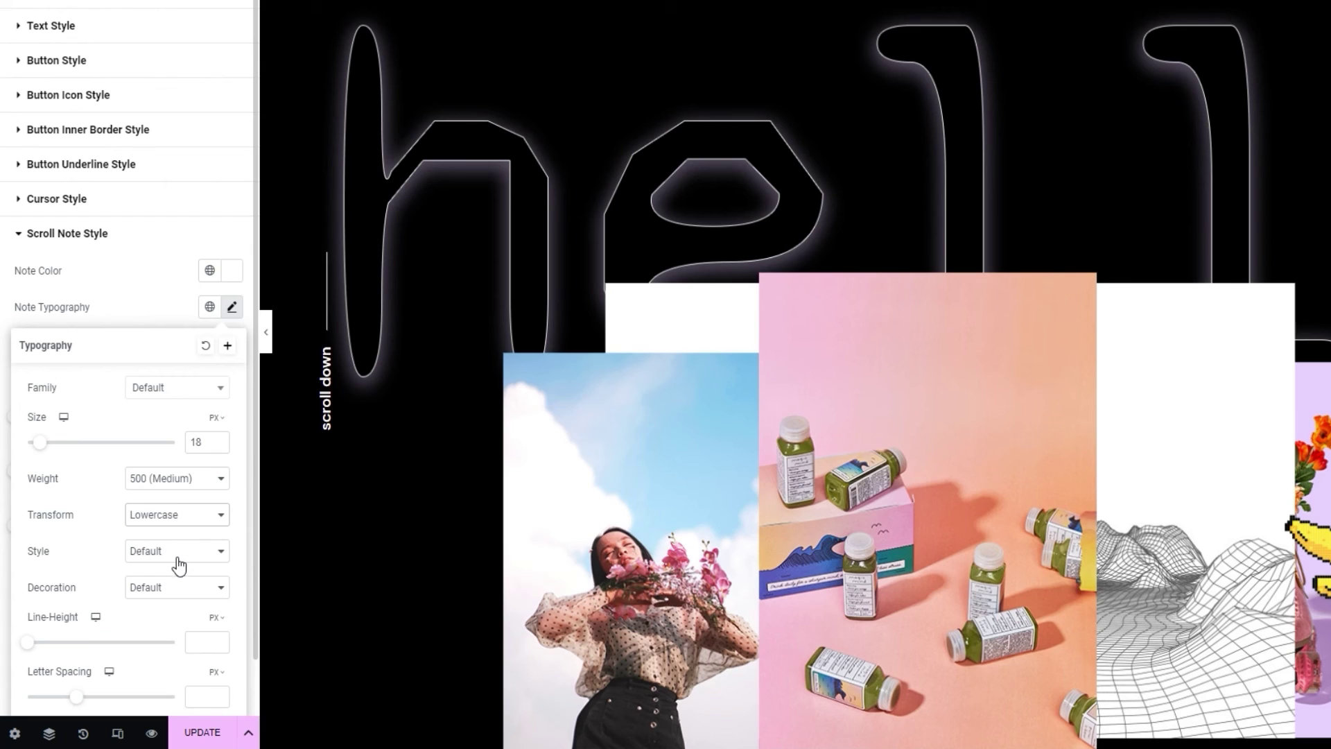
{"action": "left_click", "coordinate": [232, 308]}
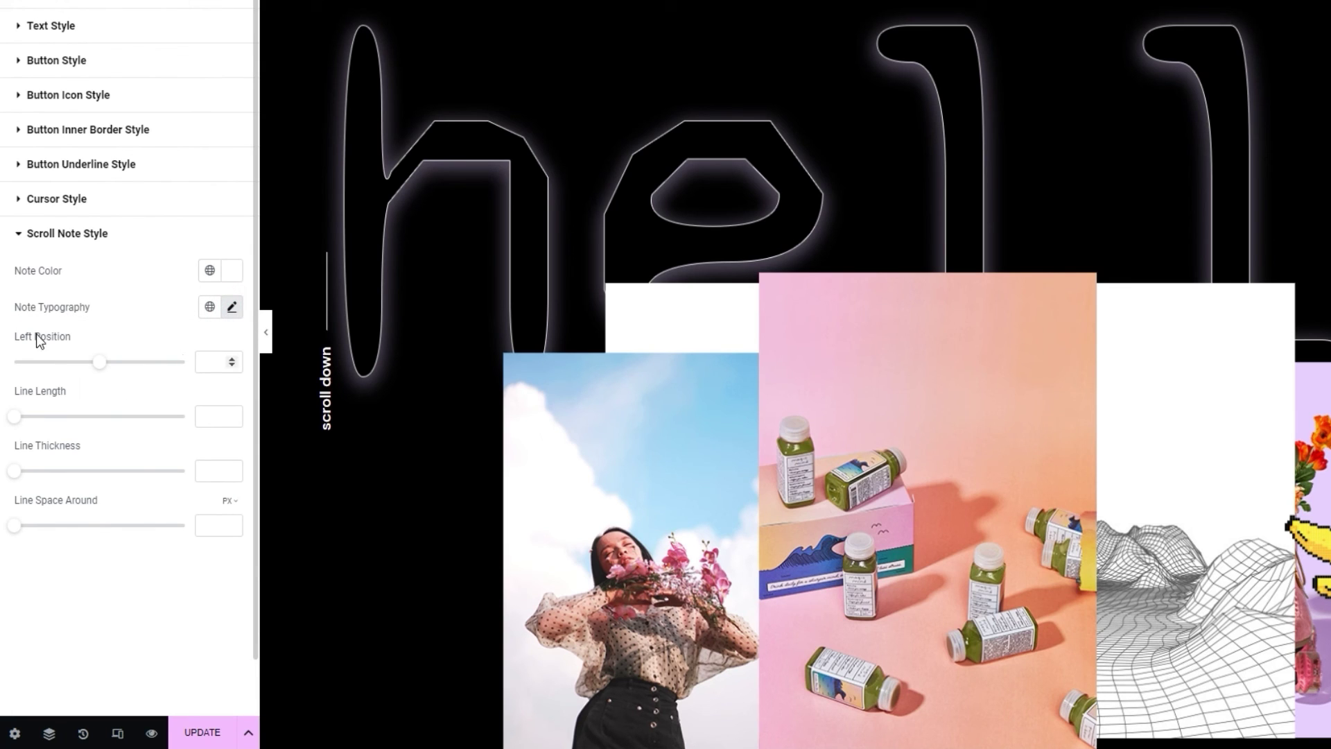
- Set the scroll note's left position to 70
{"action": "left_click_drag", "start_coordinate": [99, 360], "coordinate": [126, 373]}
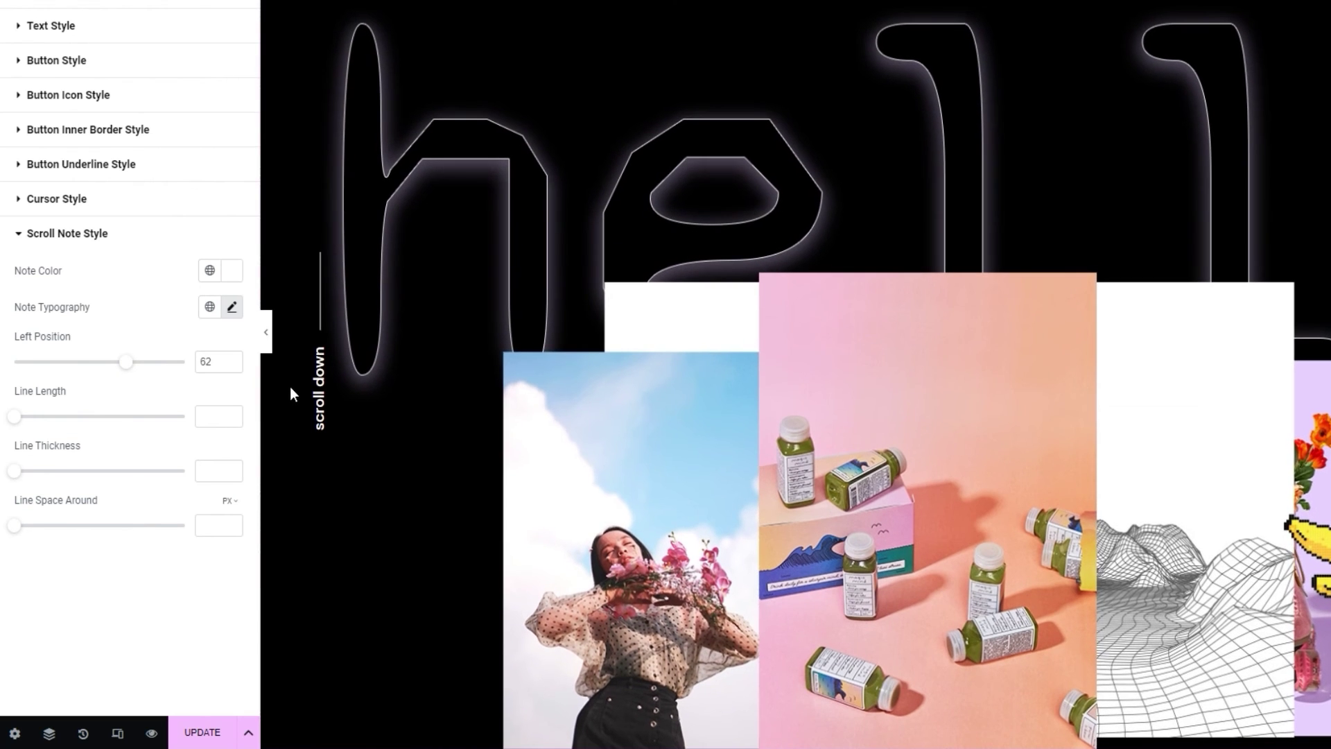
{"action": "double_click", "coordinate": [205, 361]}
{"action": "type", "text": "70"}
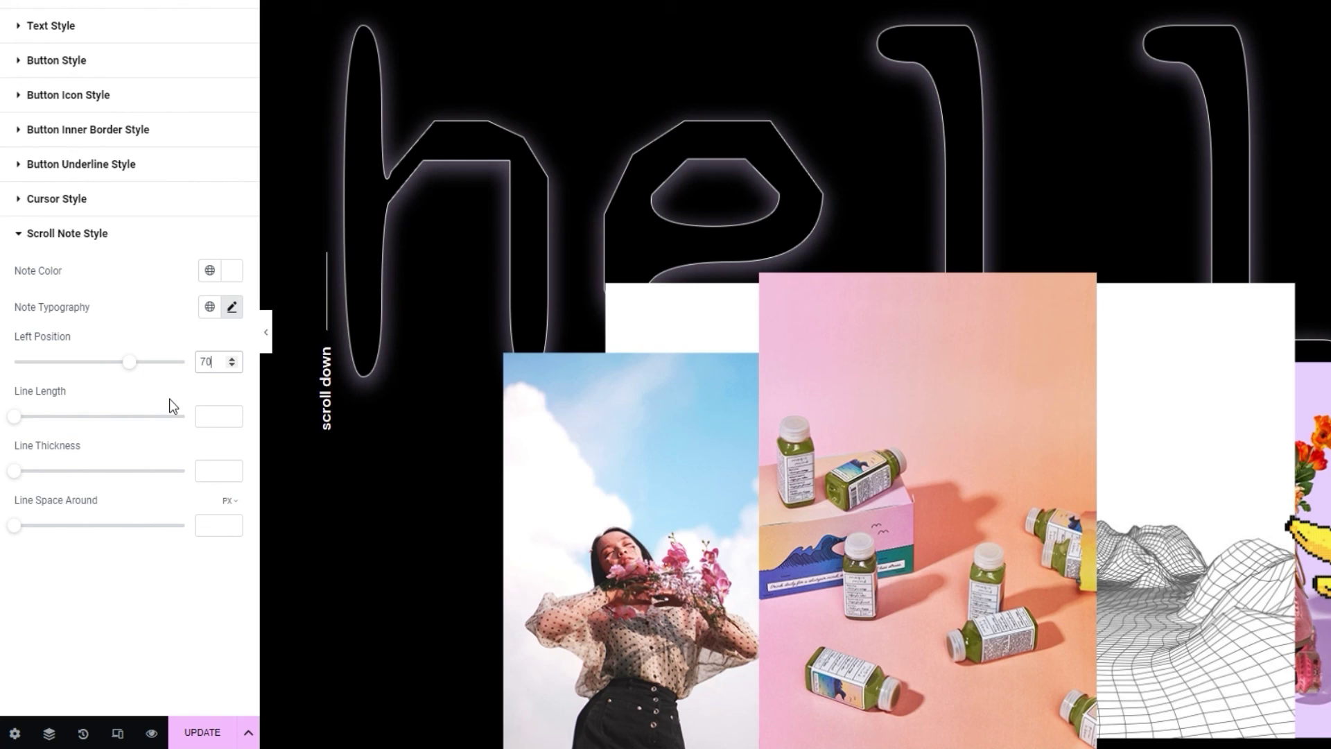
- Try a line length of 63 and a line thickness of 5 for the scroll note, clearing each value again
{"action": "left_click_drag", "start_coordinate": [13, 416], "coordinate": [68, 416]}
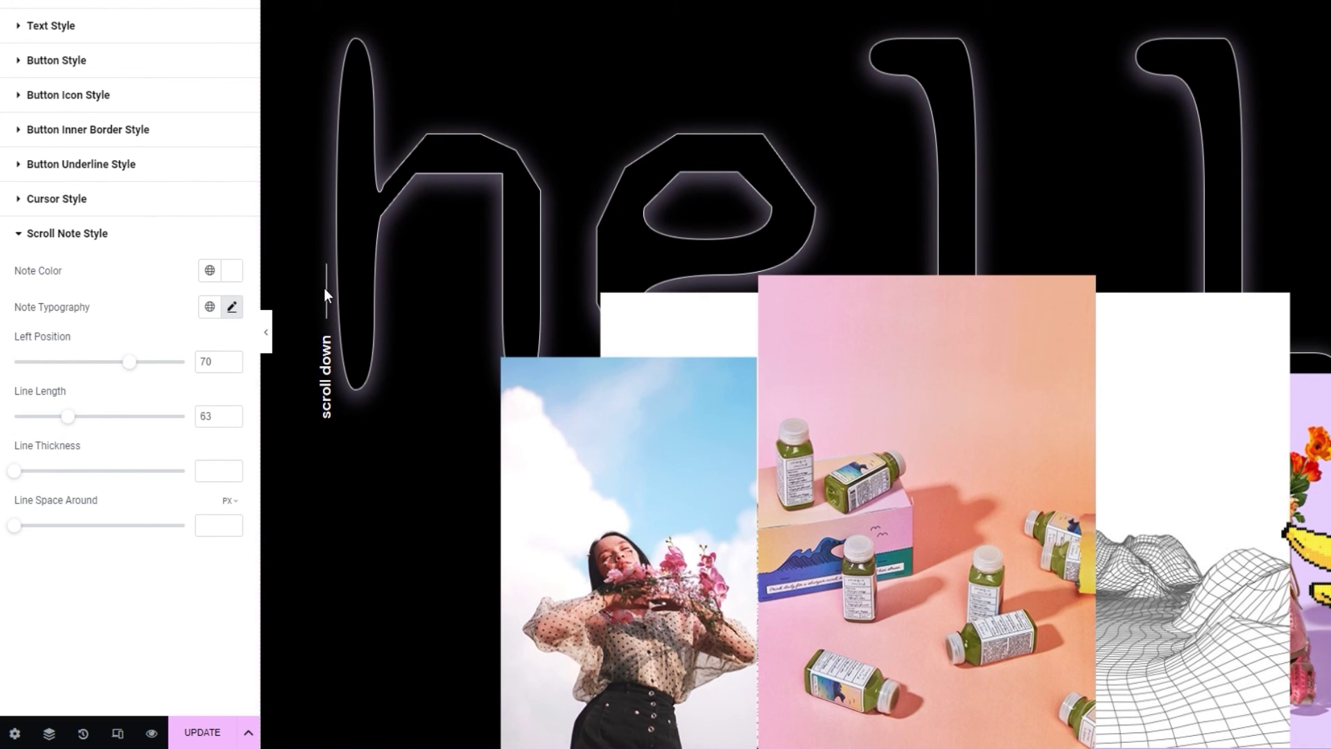
{"action": "left_click", "coordinate": [200, 421]}
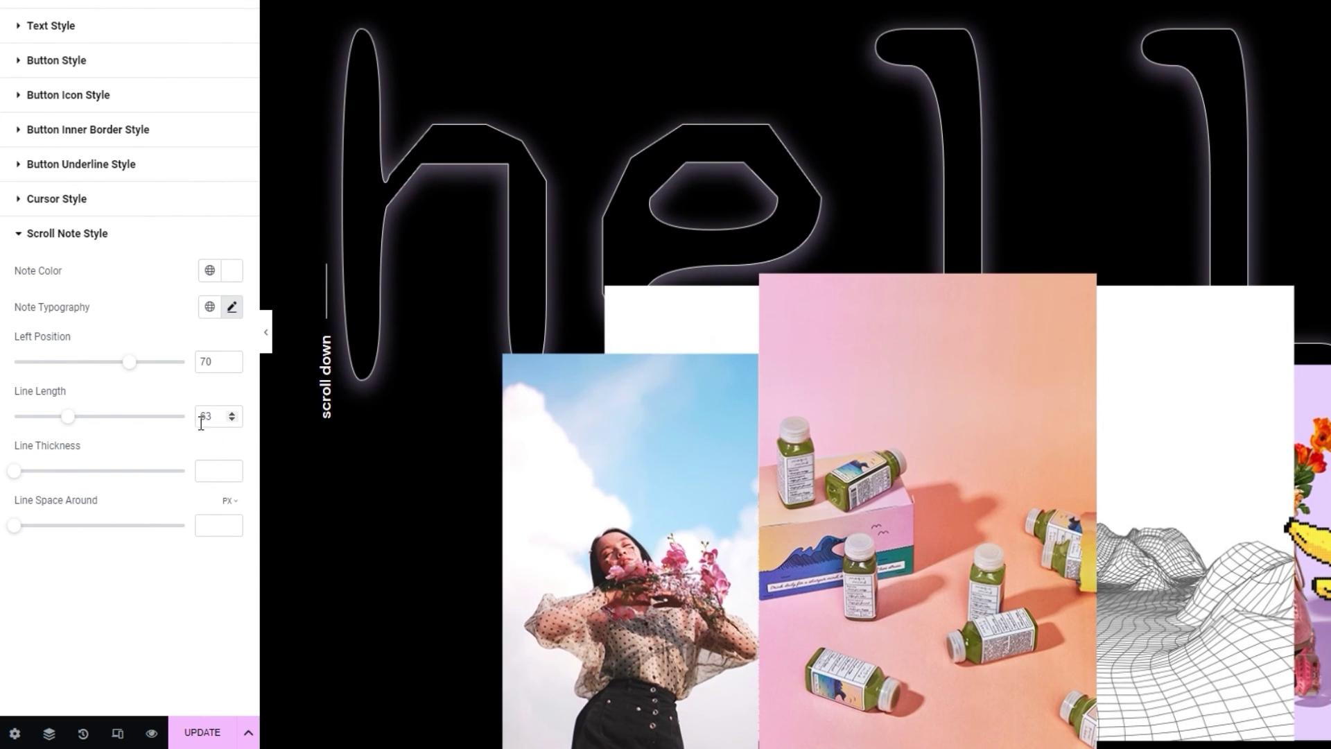
{"action": "key", "text": "BackSpace"}
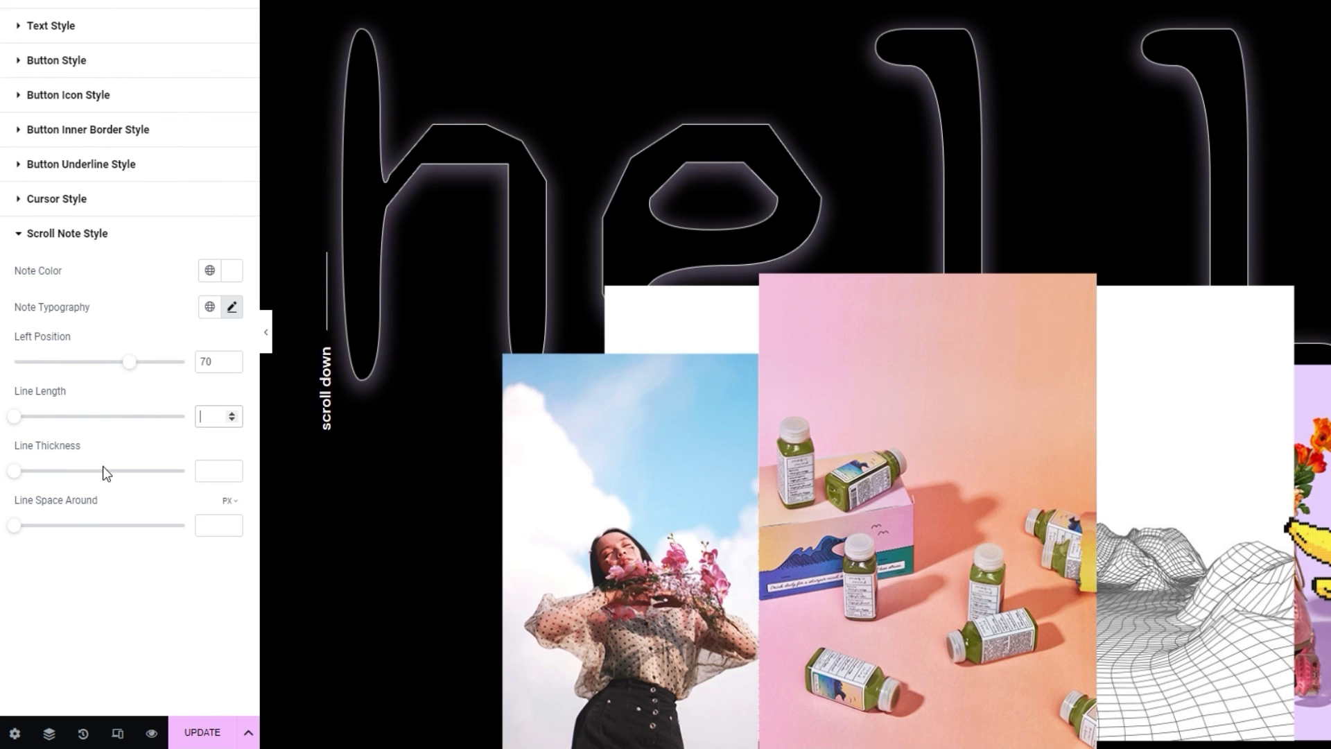
{"action": "left_click_drag", "start_coordinate": [16, 470], "coordinate": [44, 472]}
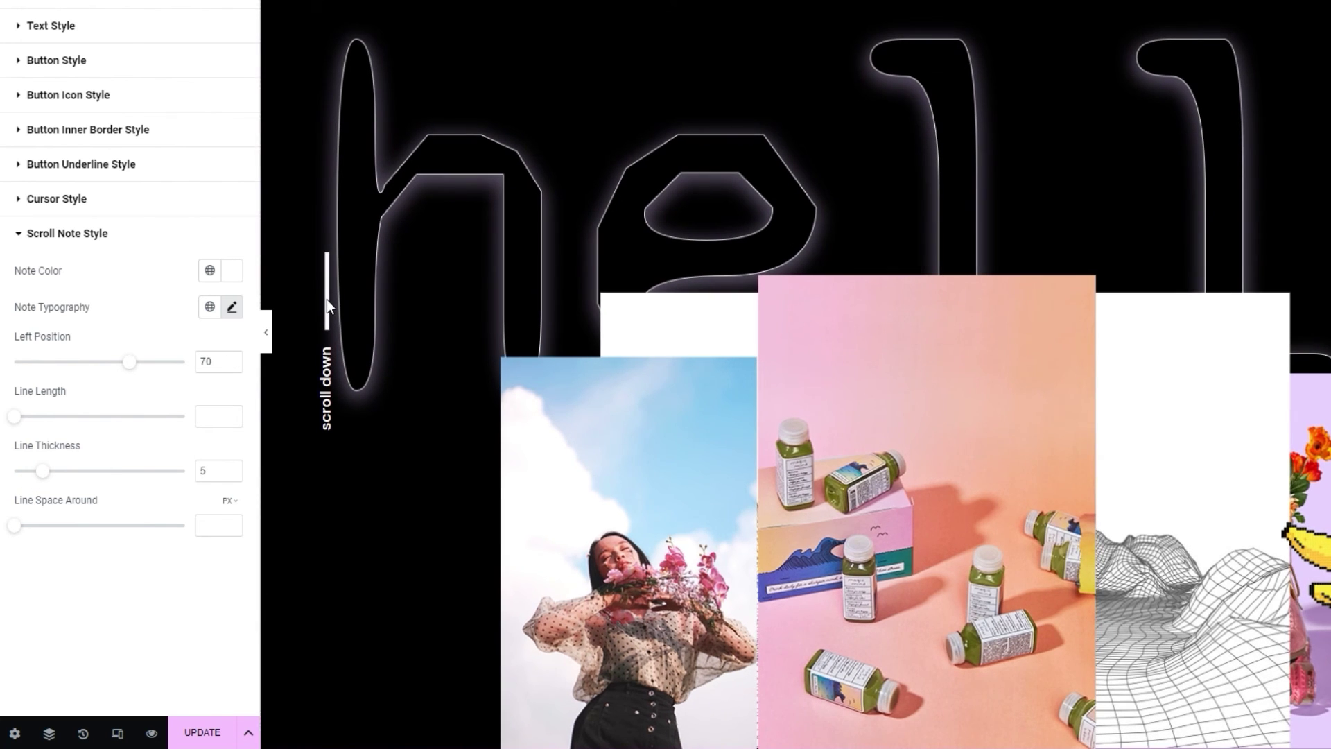
{"action": "key", "text": "BackSpace"}
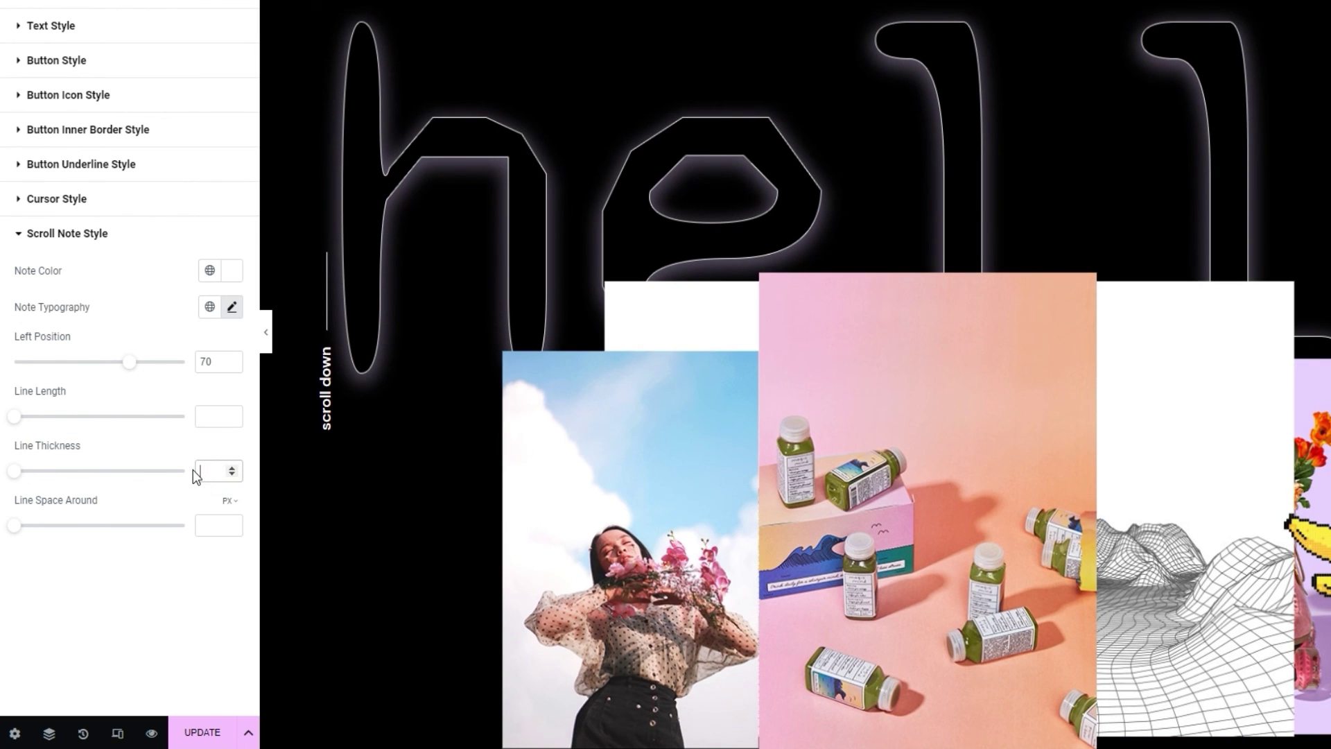
- Try a line space around of 36 px for the scroll note, clearing the value again
{"action": "left_click", "coordinate": [155, 496]}
{"action": "left_click_drag", "start_coordinate": [14, 524], "coordinate": [76, 513]}
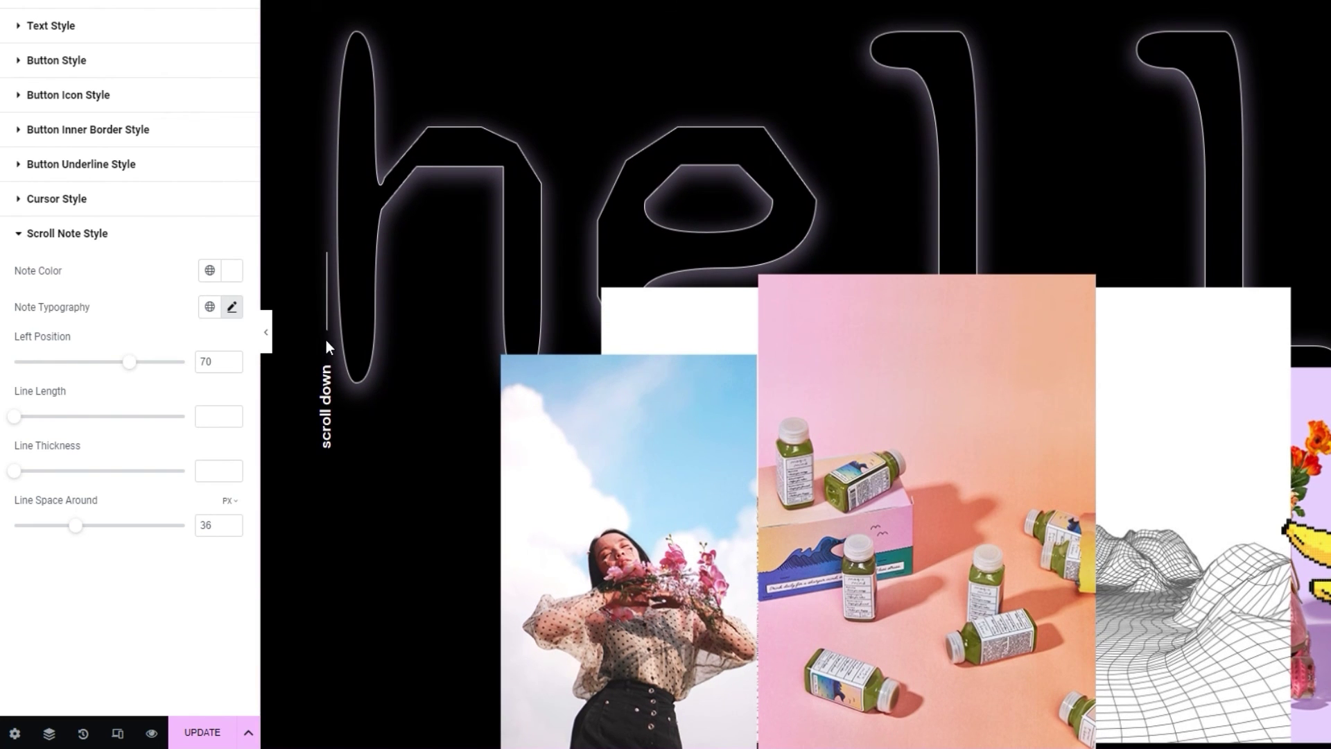
{"action": "double_click", "coordinate": [207, 525]}
{"action": "key", "text": "BackSpace"}
{"action": "left_click", "coordinate": [186, 602]}
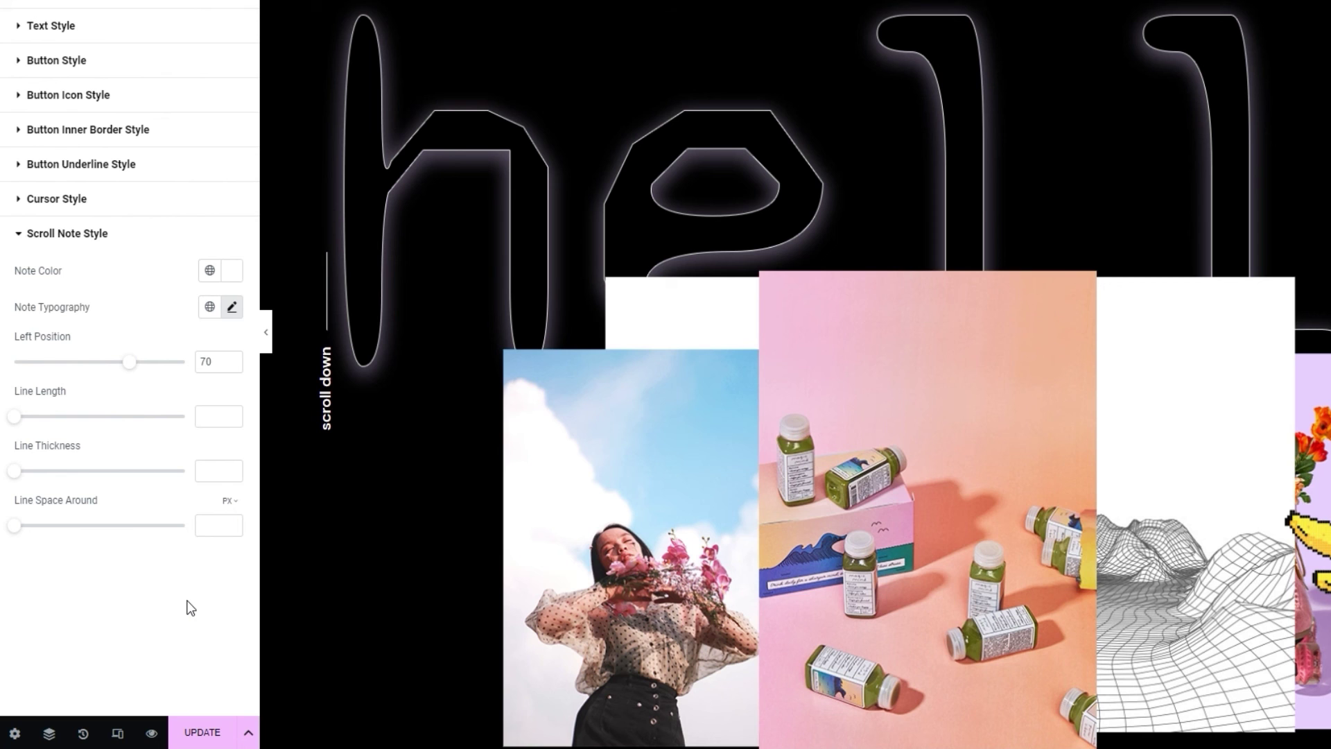
- Update the page and check the finished scroll reveal in the preview, from the stacked images through to the design studio text
{"action": "left_click", "coordinate": [202, 733]}
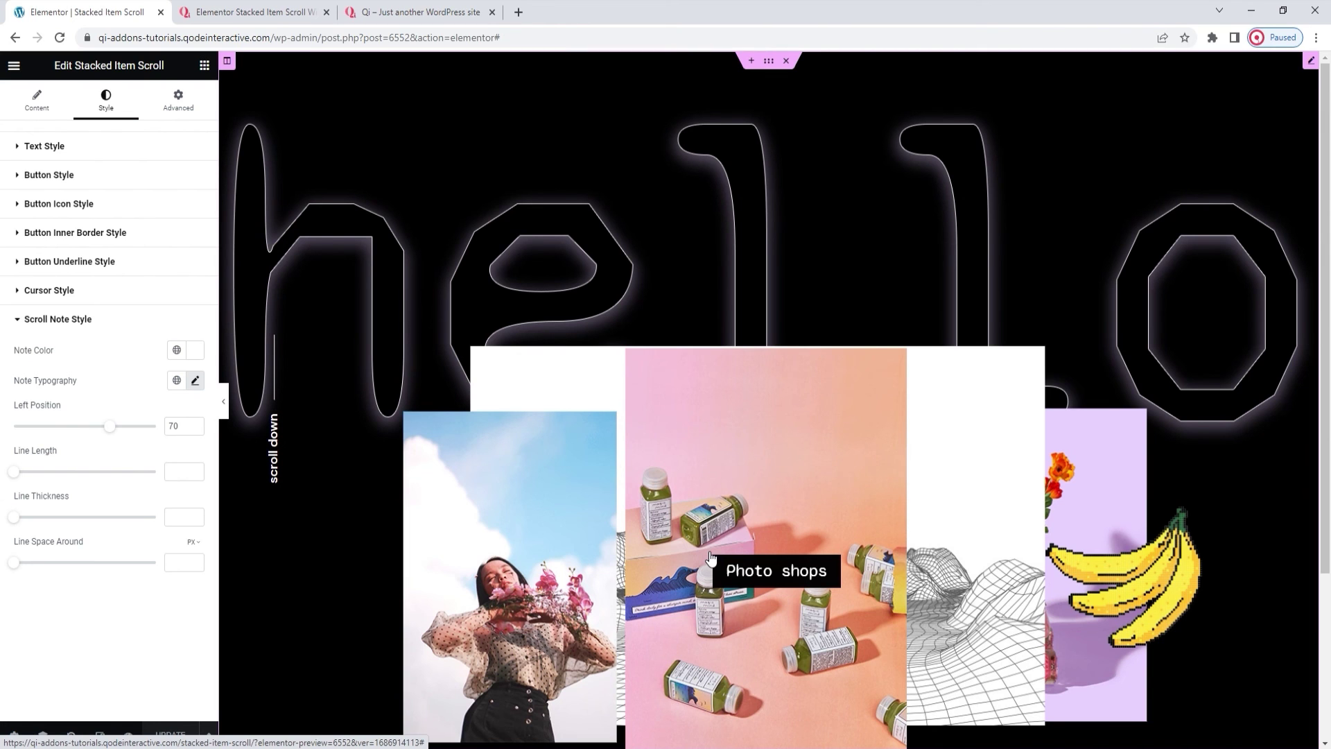
{"action": "scroll", "coordinate": [711, 558], "scroll_direction": "down", "scroll_amount": 3}
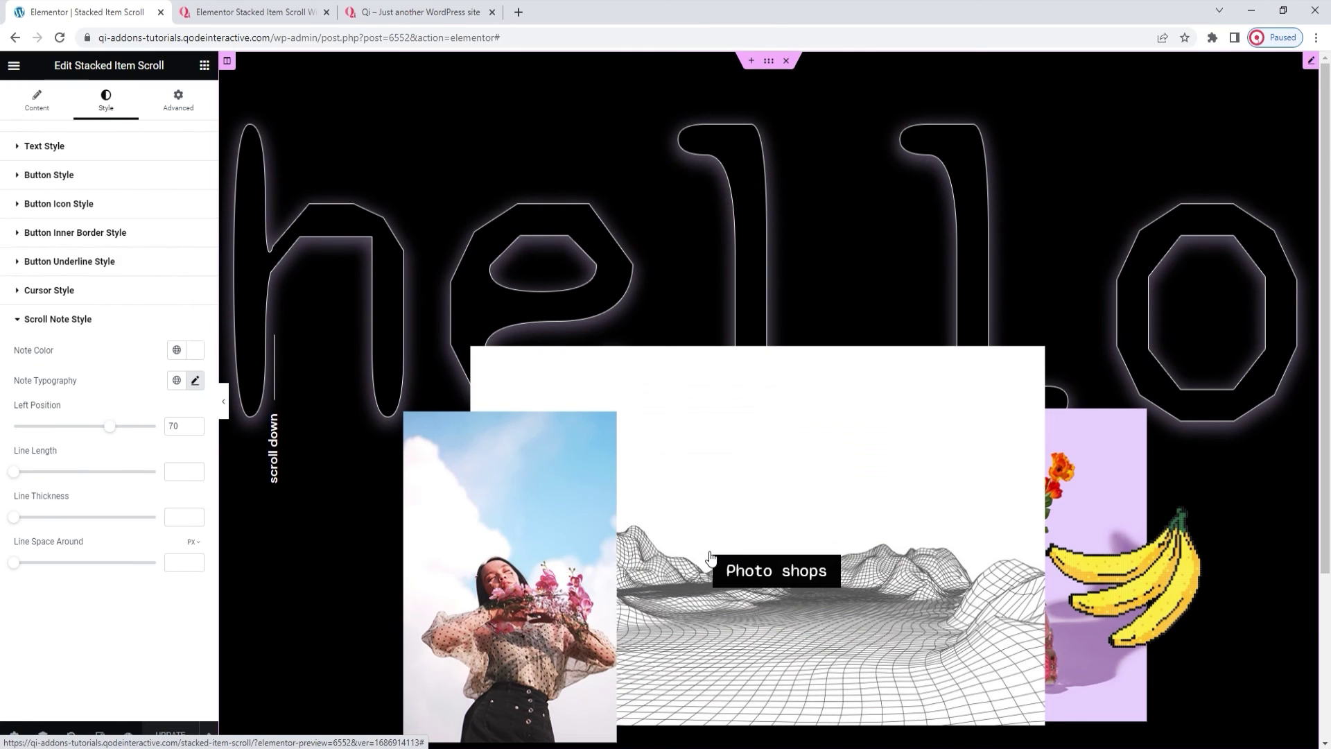
{"action": "scroll", "coordinate": [710, 559], "scroll_direction": "down", "scroll_amount": 3}
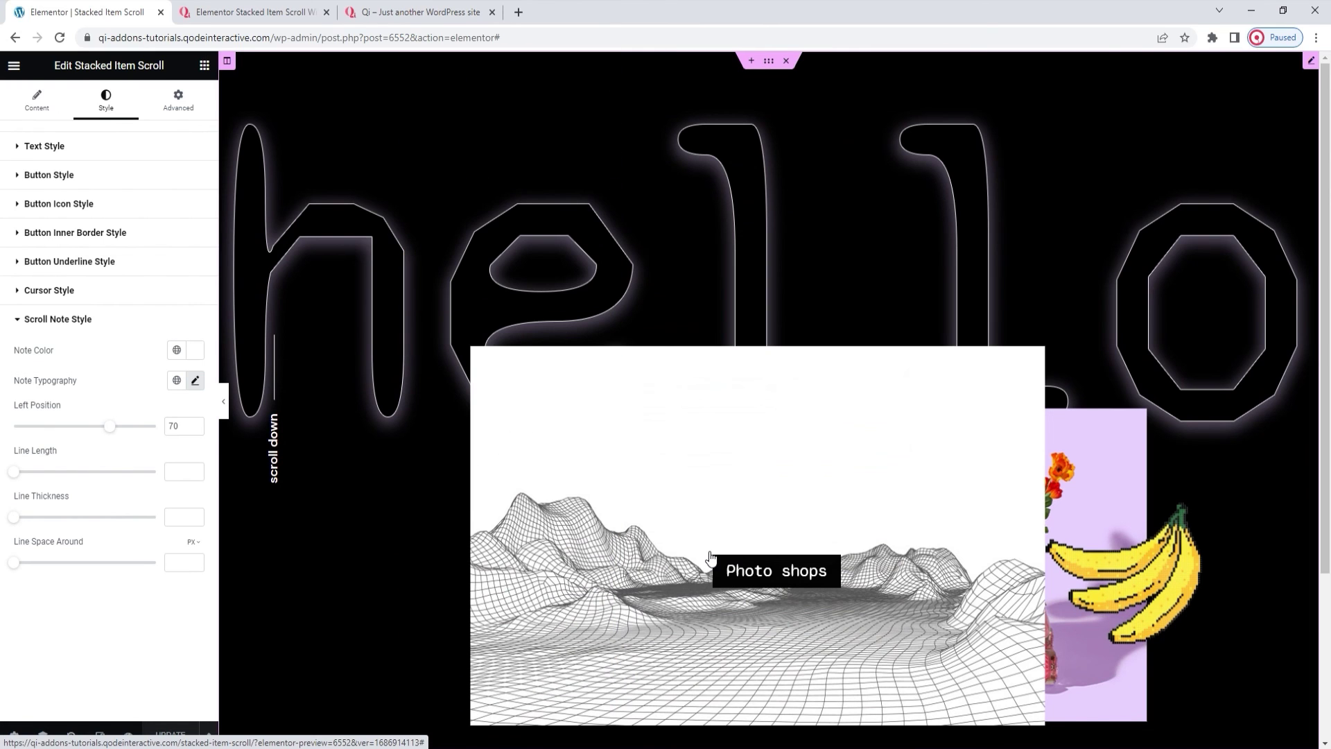
{"action": "scroll", "coordinate": [711, 558], "scroll_direction": "down", "scroll_amount": 3}
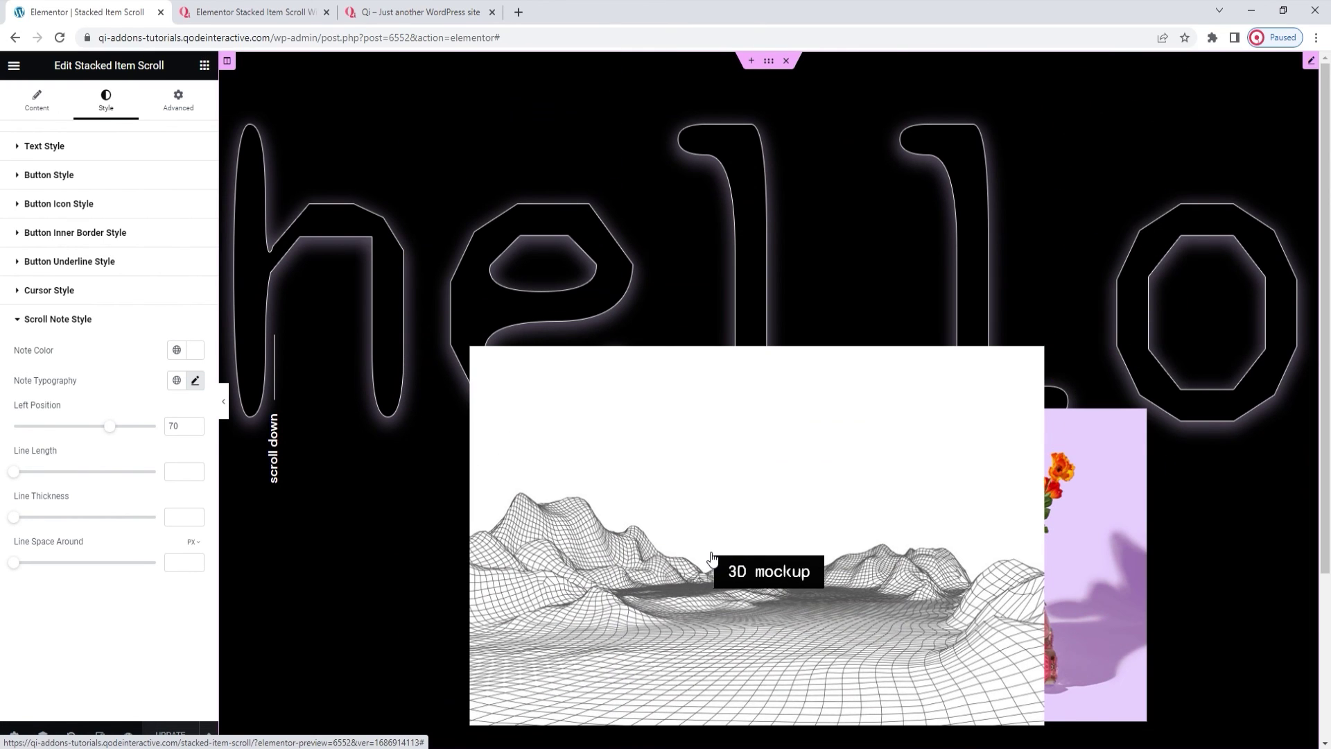
{"action": "scroll", "coordinate": [712, 556], "scroll_direction": "down", "scroll_amount": 3}
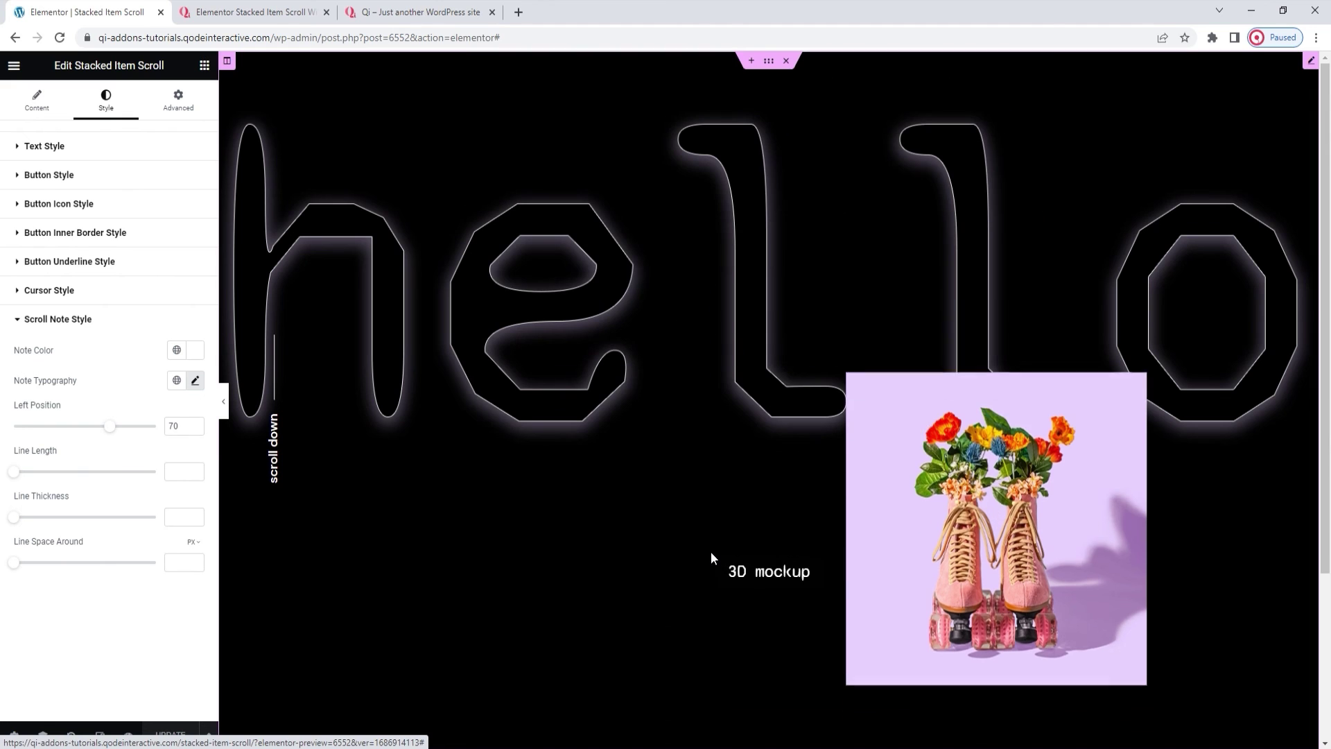
{"action": "scroll", "coordinate": [711, 553], "scroll_direction": "down", "scroll_amount": 3}
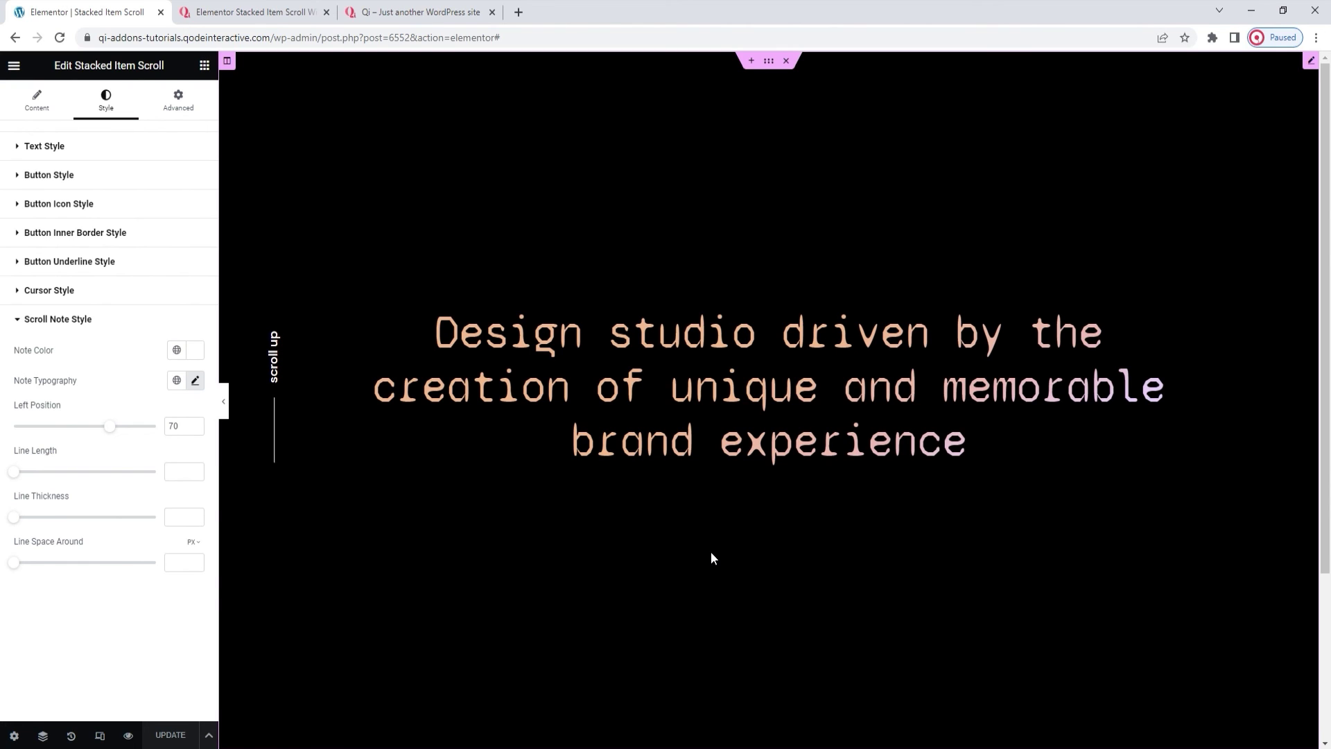
- Review the Stacked Item Scroll widget's product page from its header down to the customization notes
{"action": "left_click", "coordinate": [306, 12]}
{"action": "left_click_drag", "start_coordinate": [1329, 324], "coordinate": [1329, 126]}
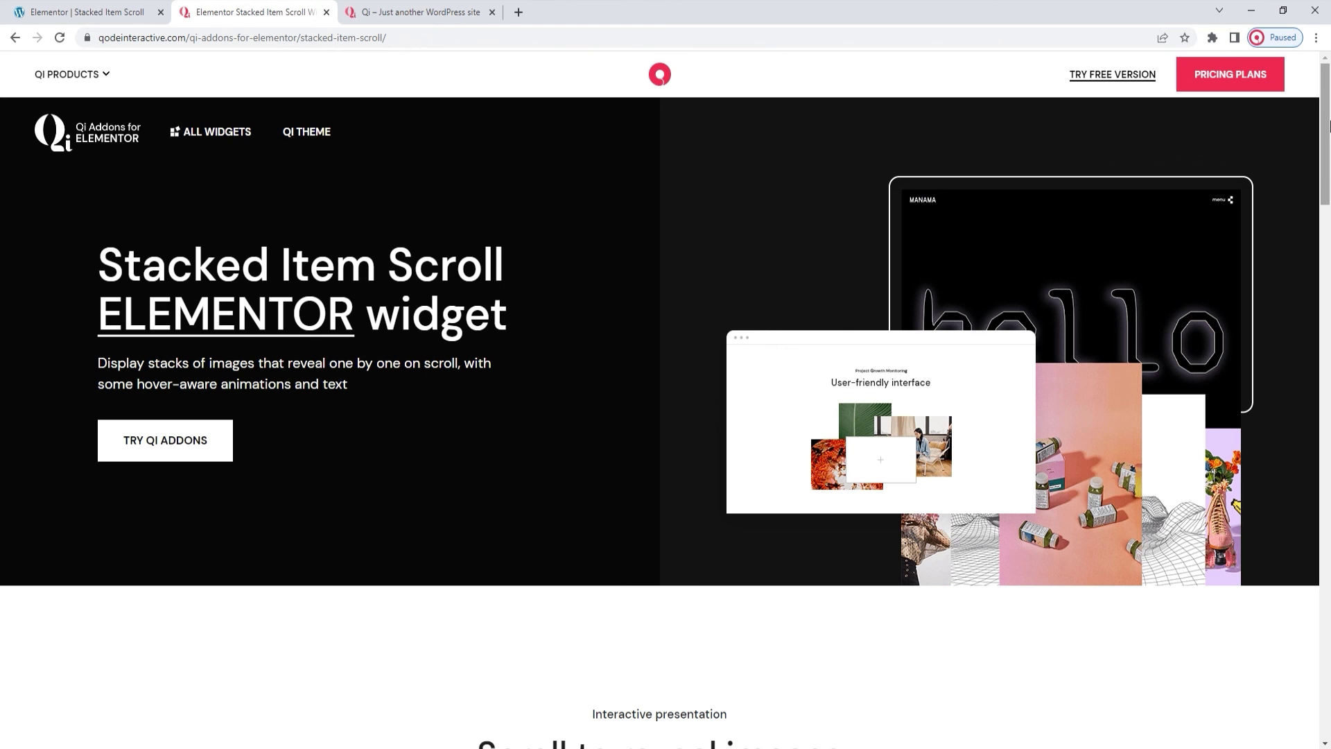
{"action": "left_click_drag", "start_coordinate": [1330, 127], "coordinate": [1330, 565]}
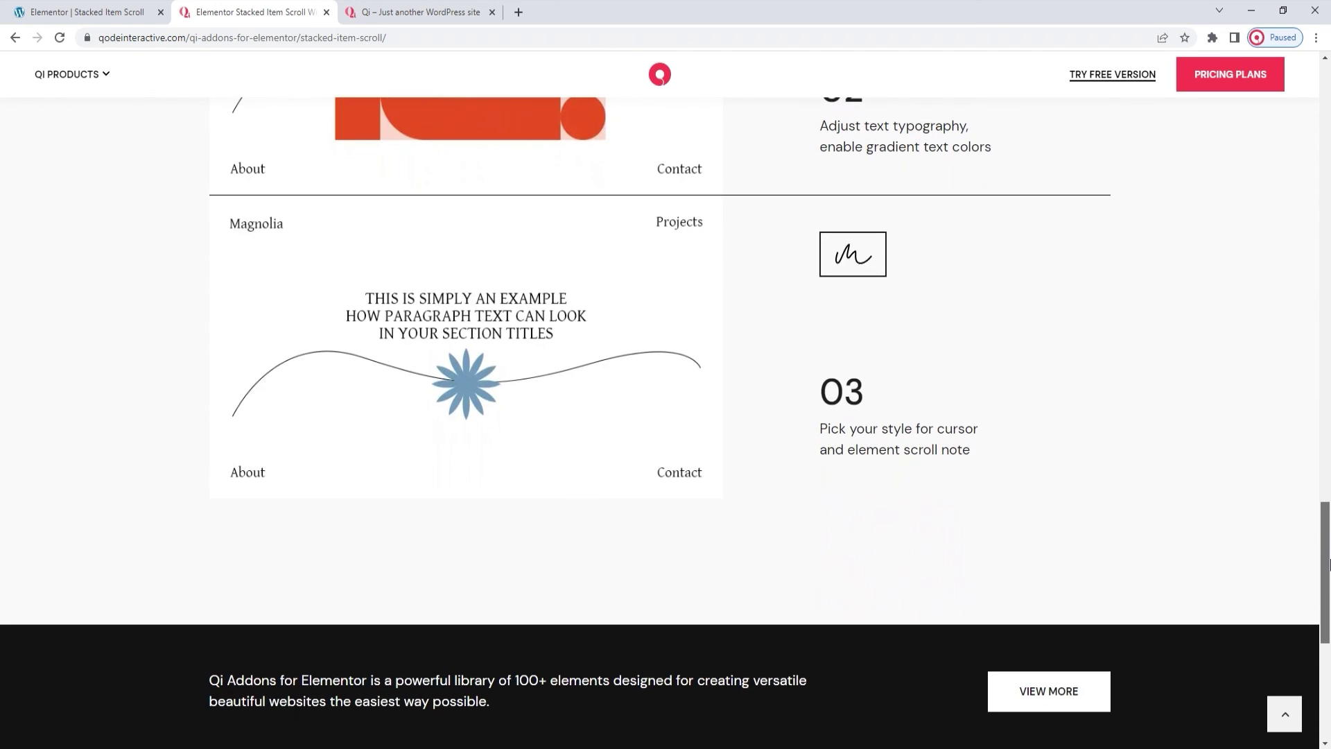